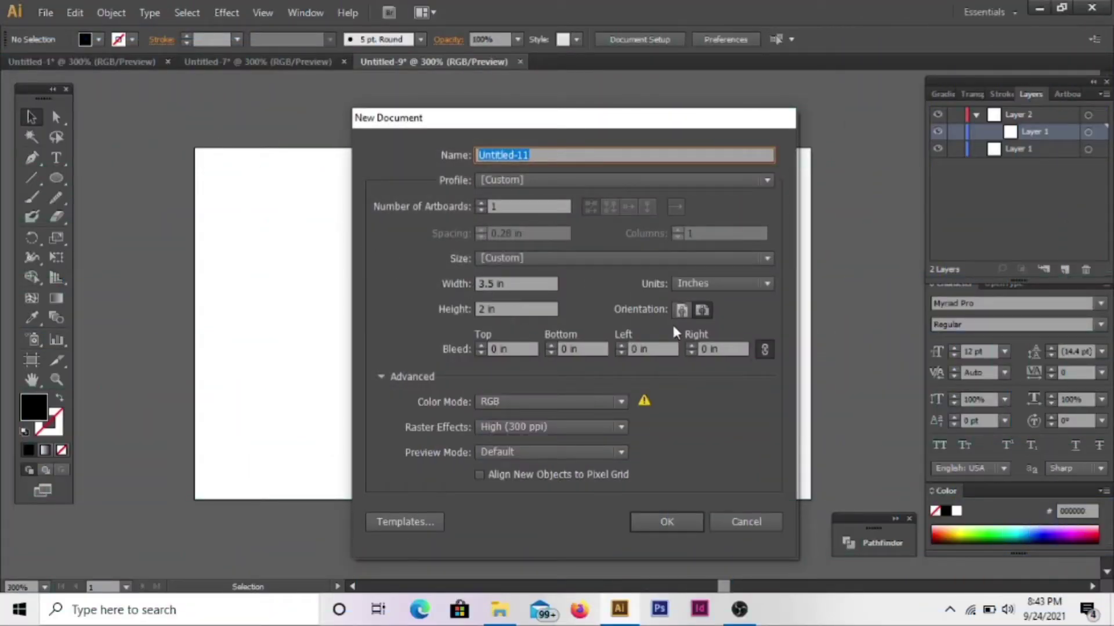
Create the landscape 3.5 × 2 inch card document and fit it in view
click(700, 312)
click(649, 521)
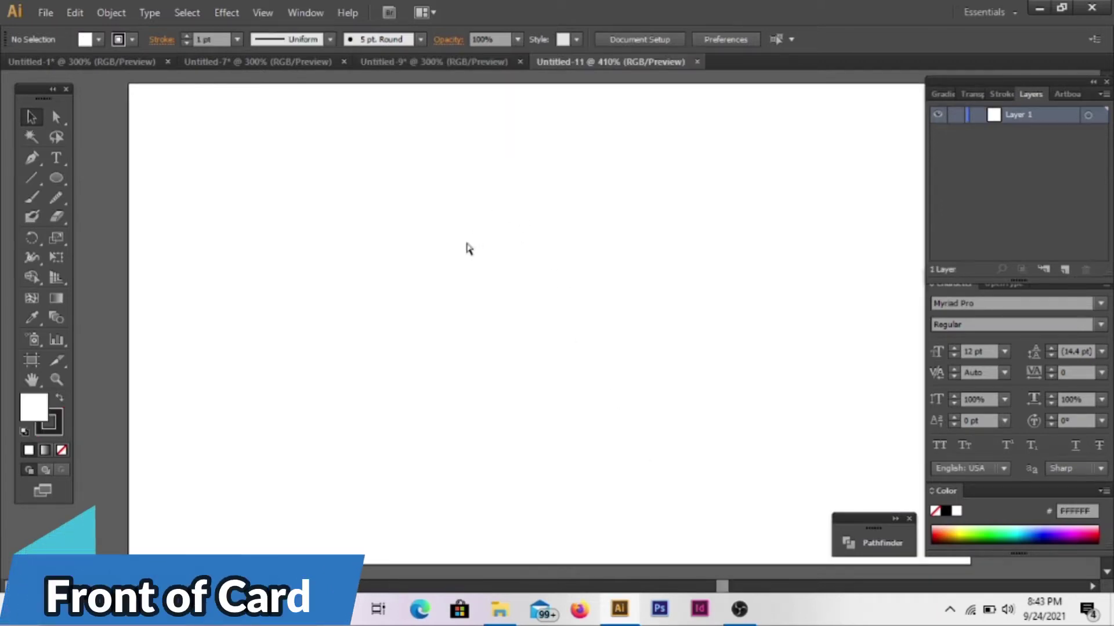
key(ctrl+minus)
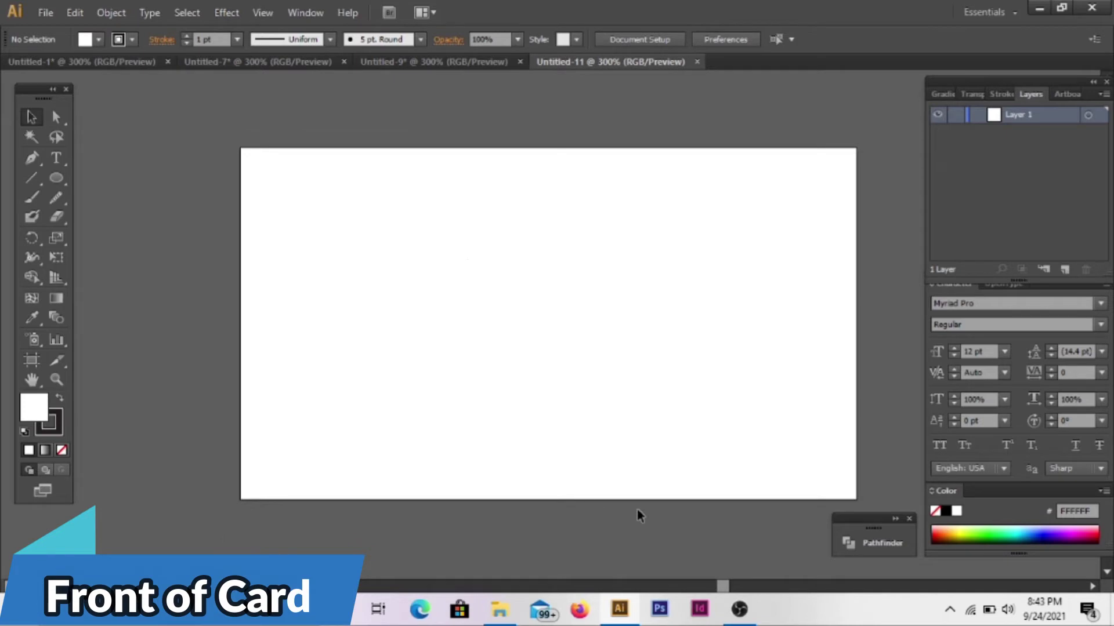
drag(725, 587, 725, 587)
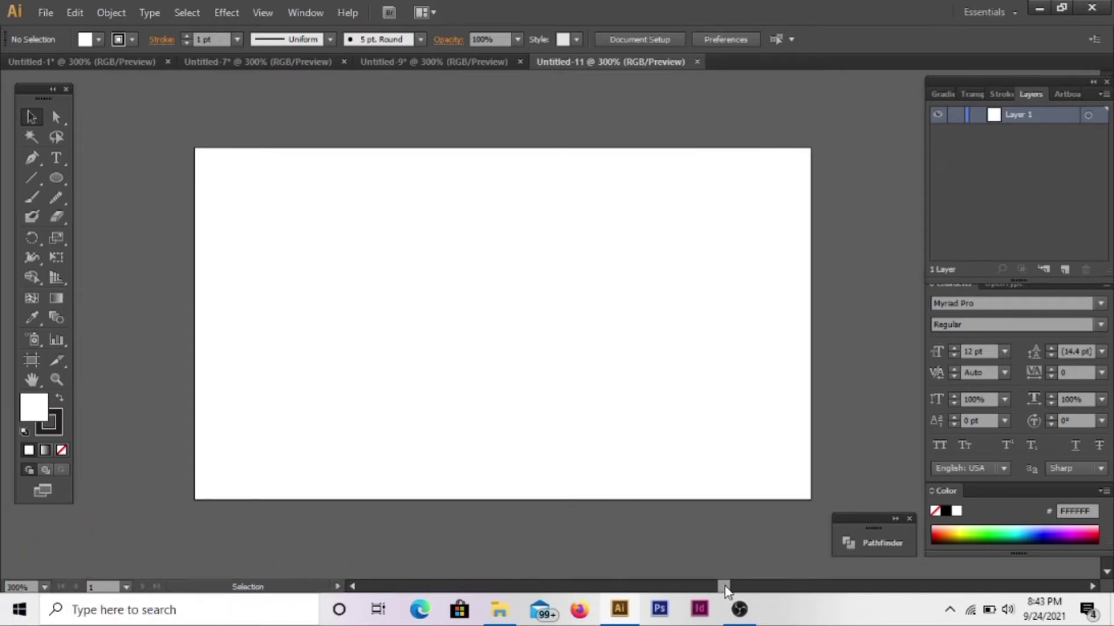
Paste the navy N-circle logo onto the card and deselect it
key(ctrl+v)
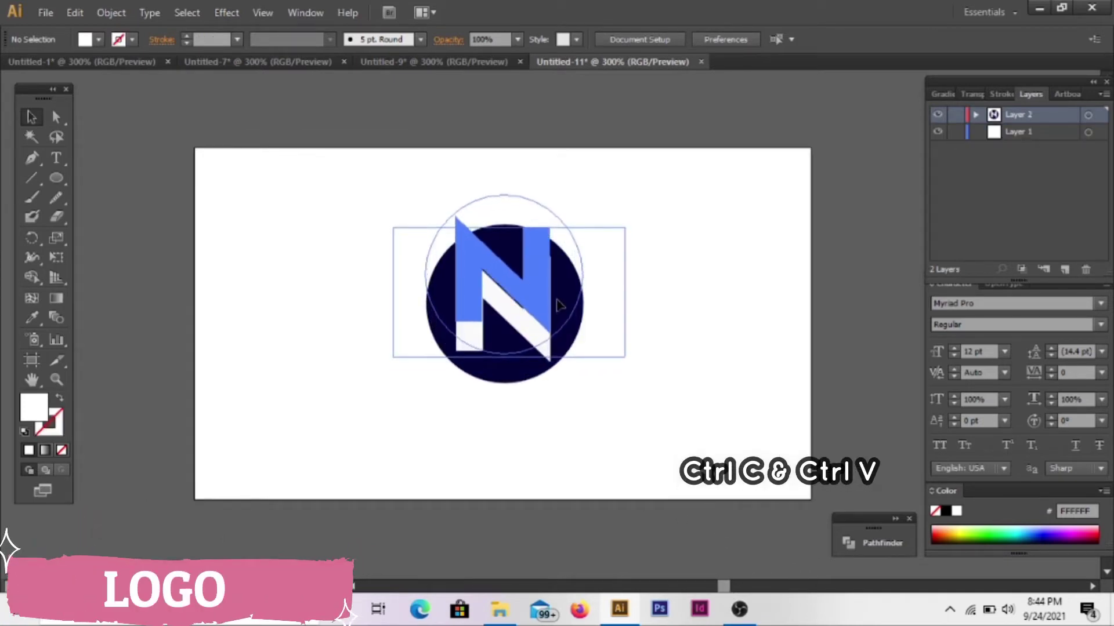
click(667, 322)
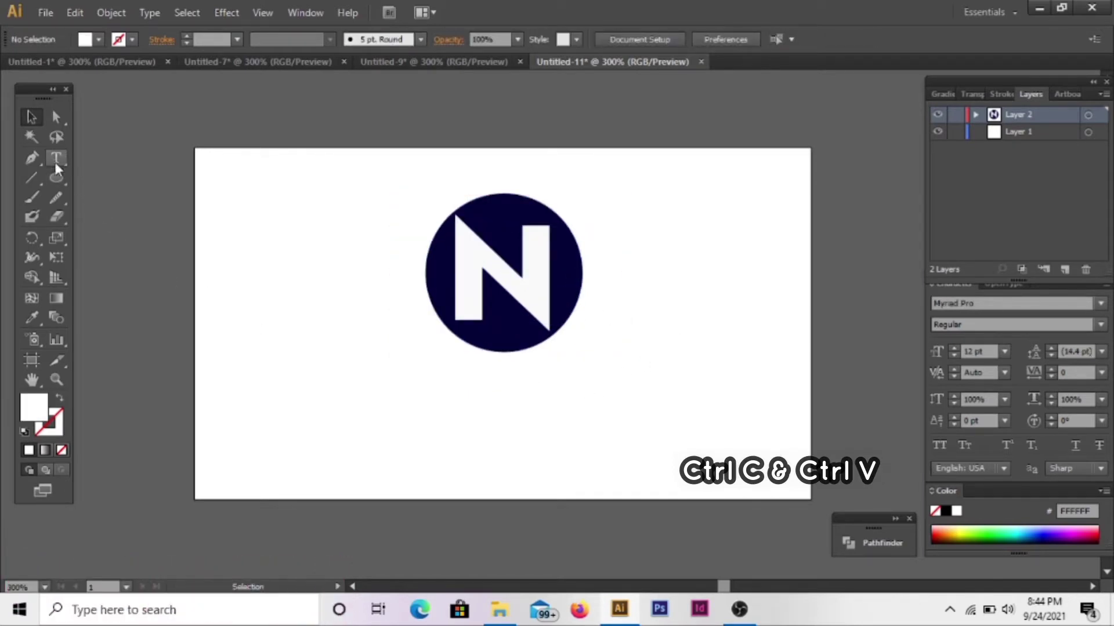
drag(56, 161, 120, 161)
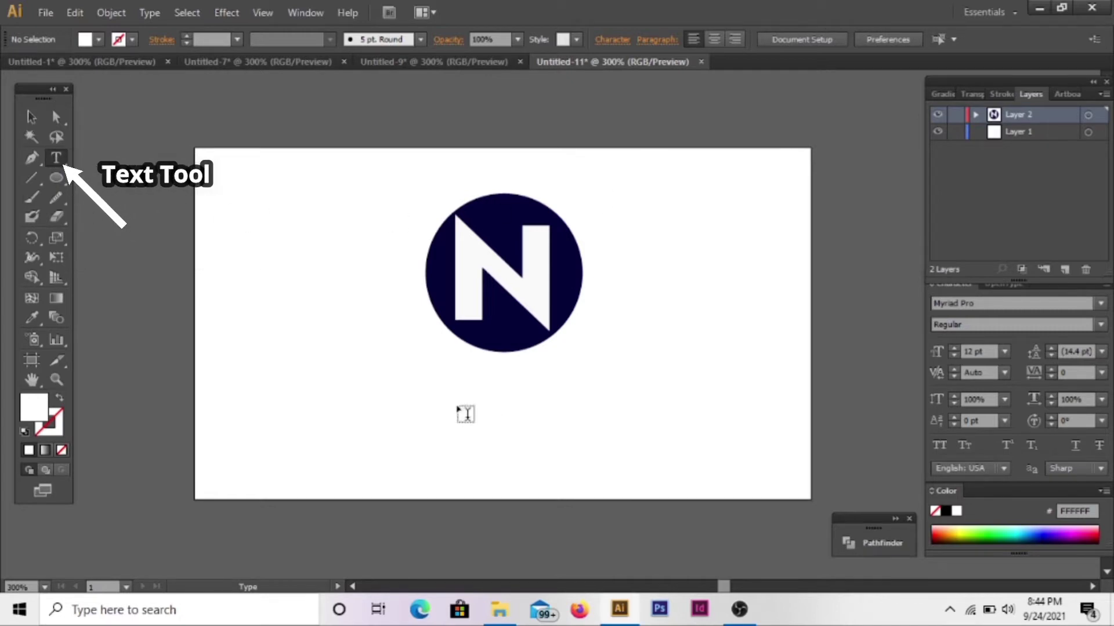
Type 'COMPANY NAME' in a text area below the logo and position it
drag(323, 368, 713, 429)
text(C)
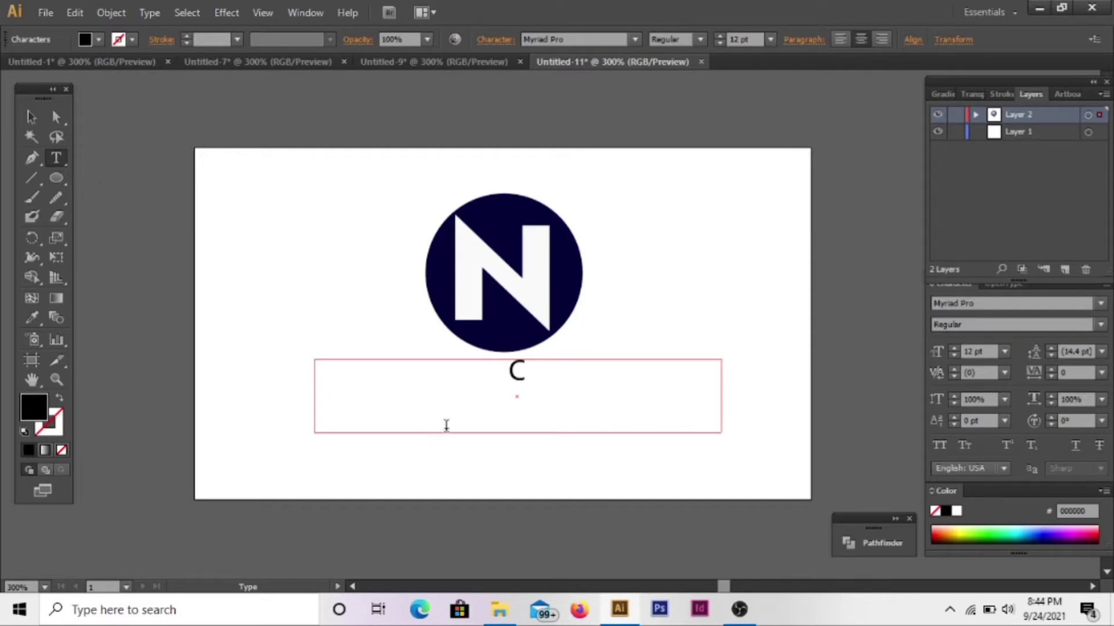
text(OMPANY NAME)
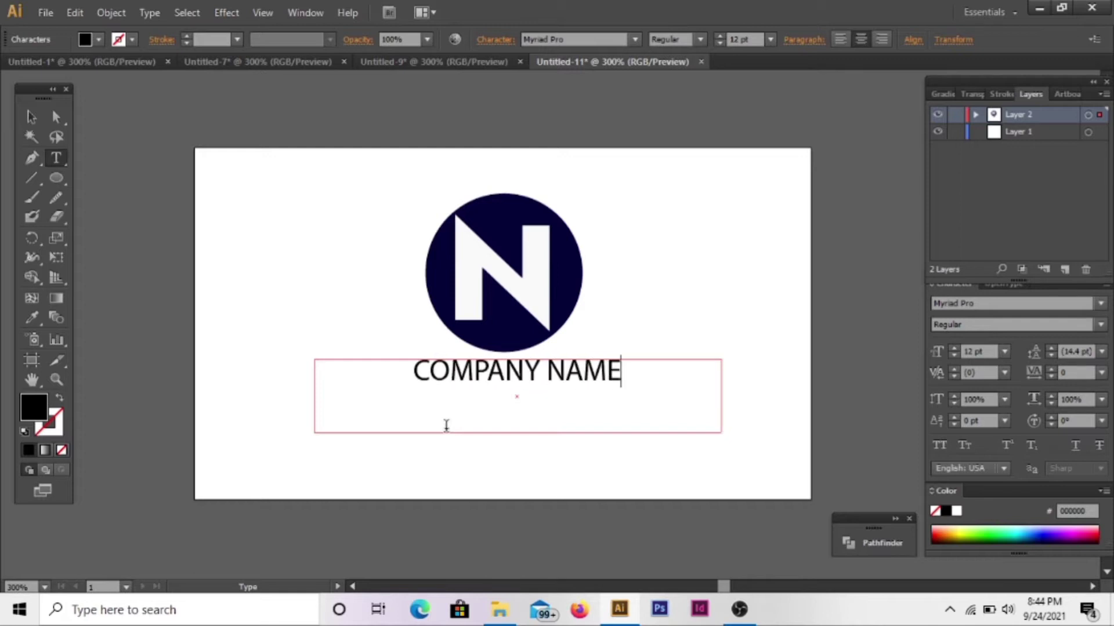
key(Escape)
drag(594, 388, 577, 401)
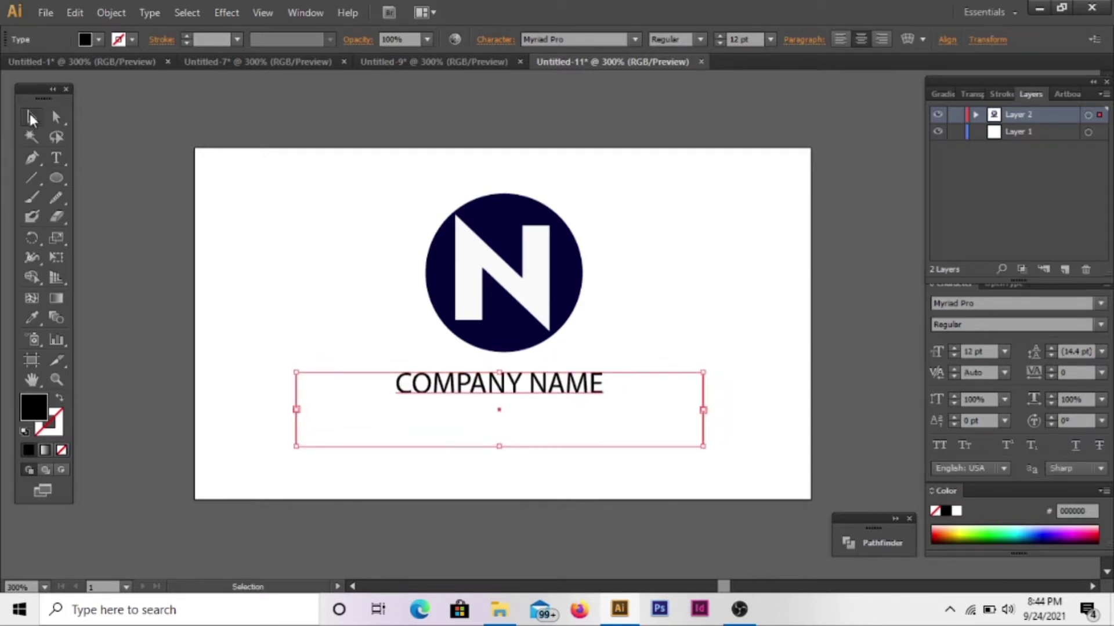
click(469, 406)
Add the 5 pt slogan 'SALOGAN OF THE COMPANY GOES HERE' just under COMPANY NAME
click(56, 157)
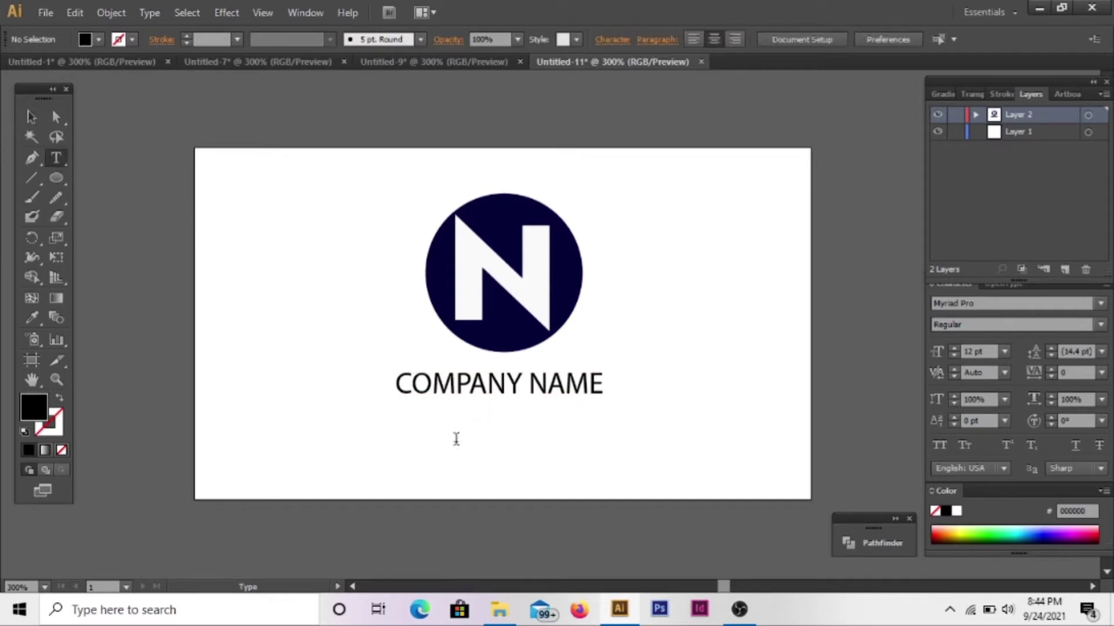
drag(347, 417, 649, 443)
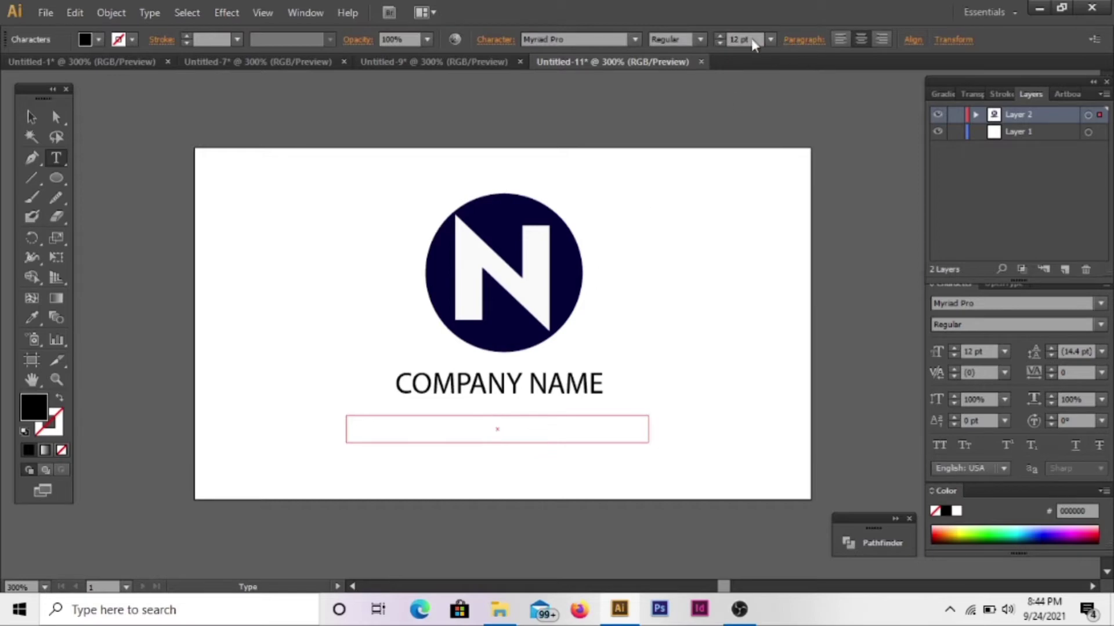
click(720, 43)
key(ctrl+shift+comma)
key(ctrl+shift+comma)
text(SALOGAN)
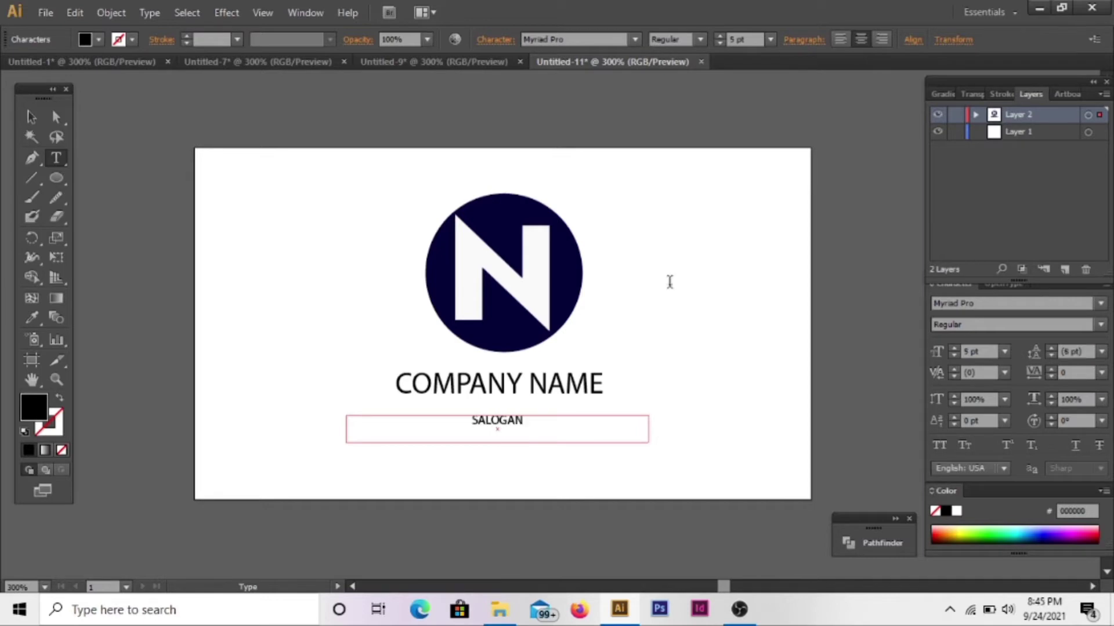
text( OF THE COMP)
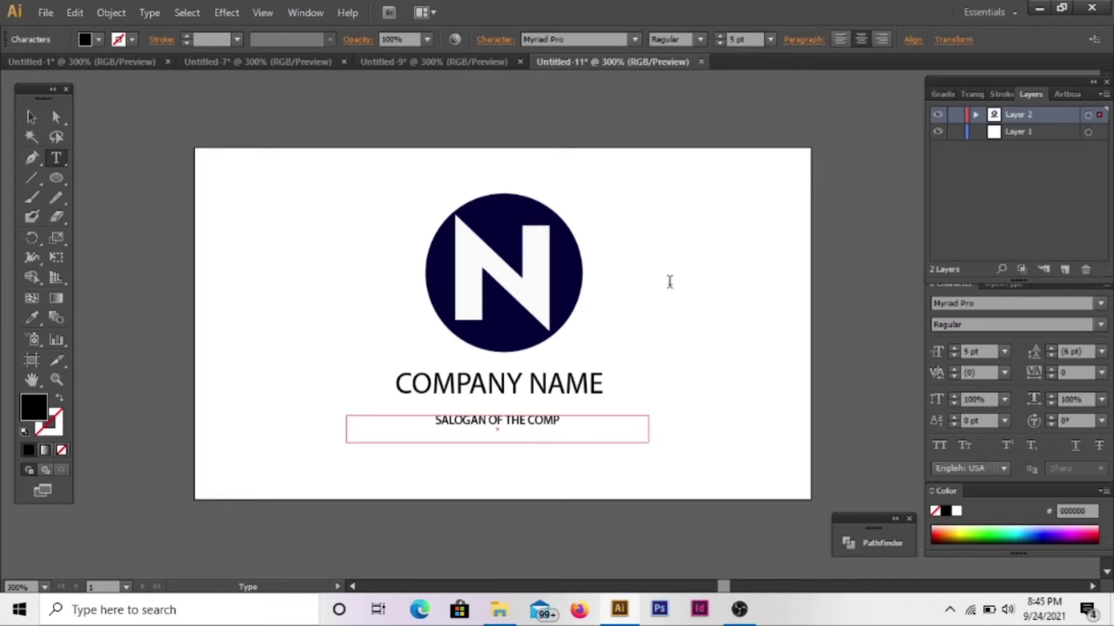
text(ANY GOES HERE)
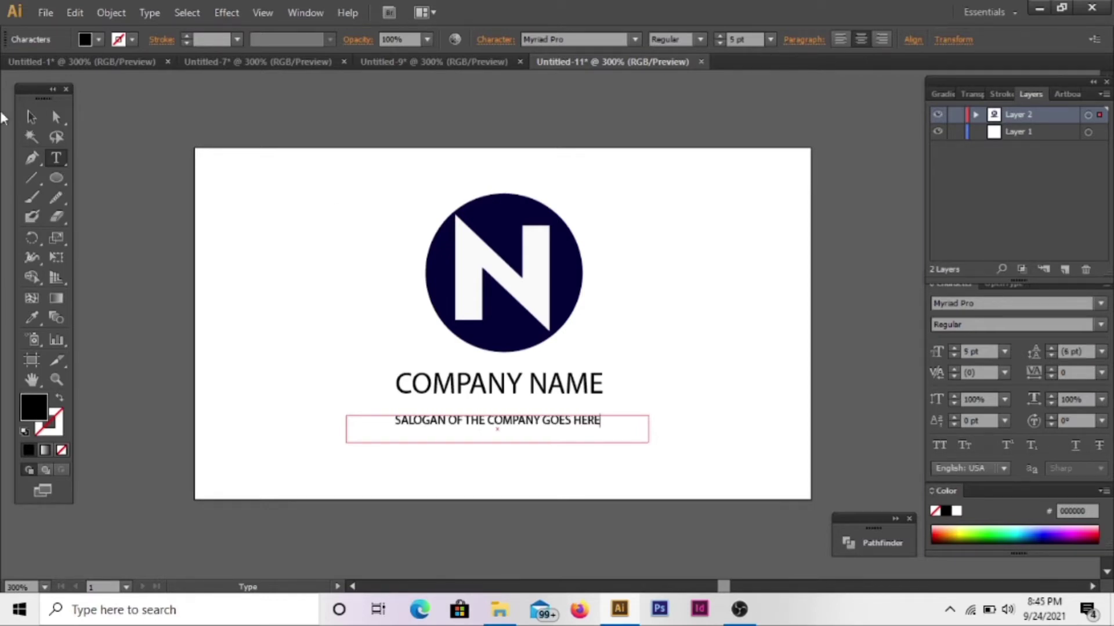
click(32, 117)
click(398, 255)
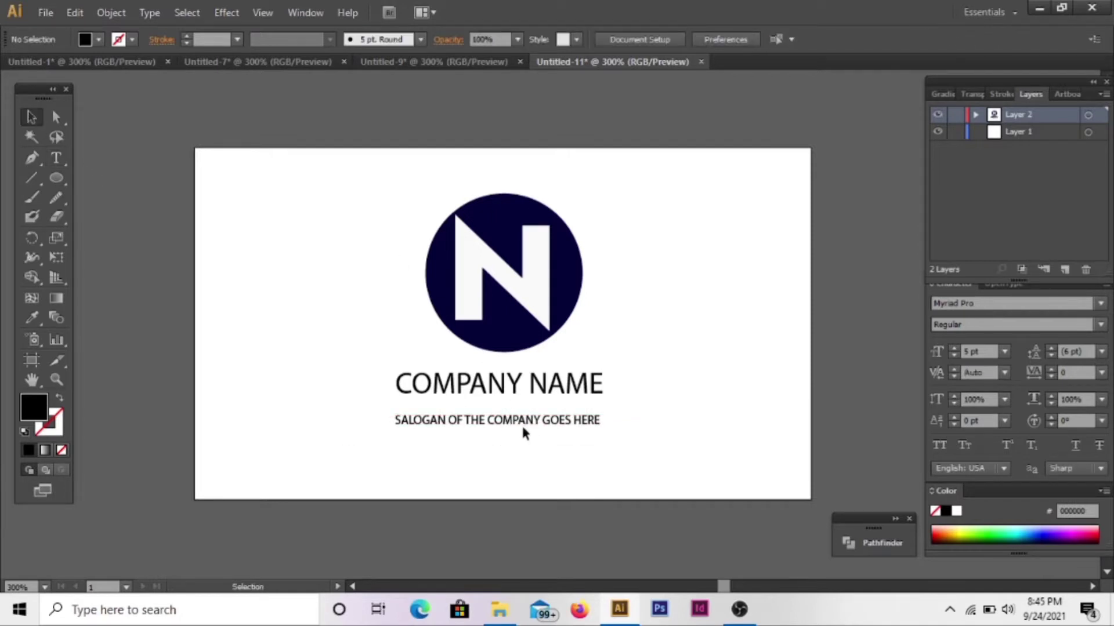
drag(529, 424, 529, 417)
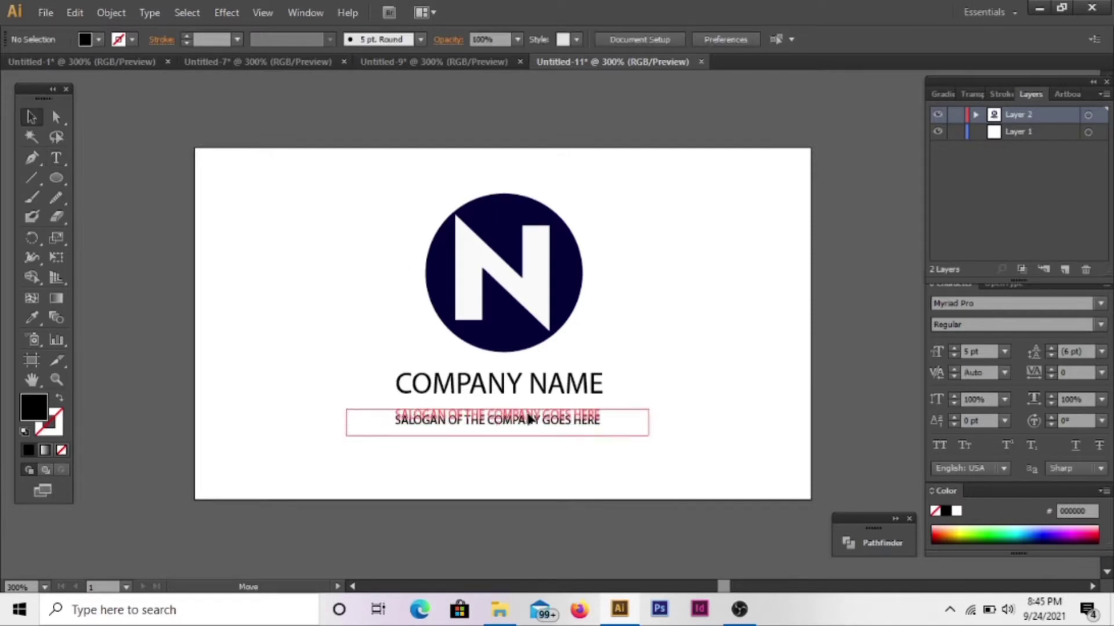
drag(529, 415, 529, 412)
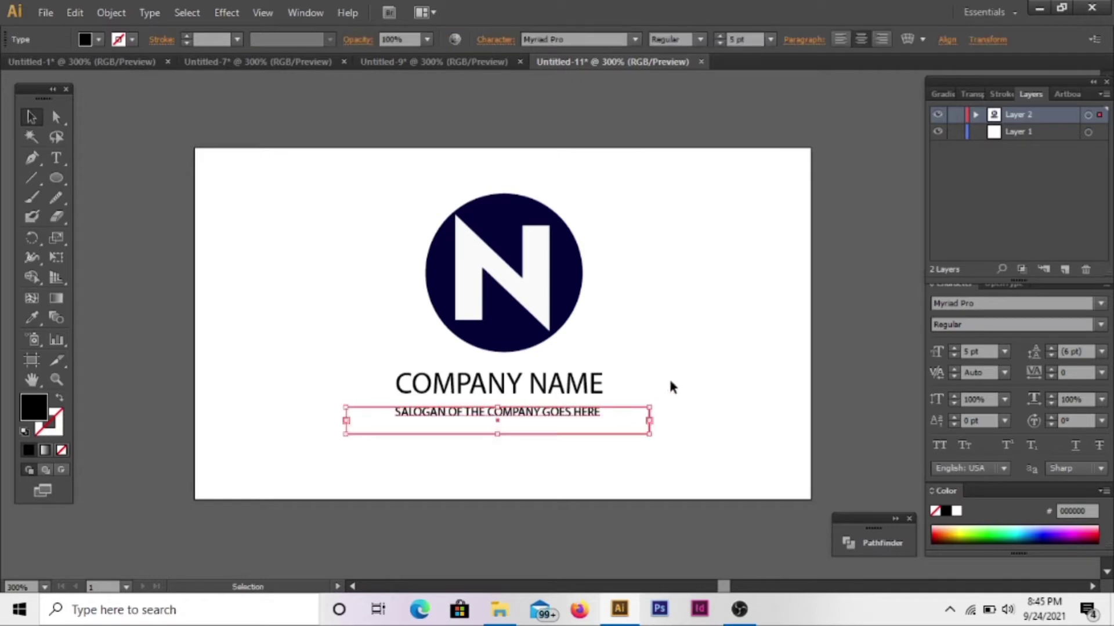
click(621, 410)
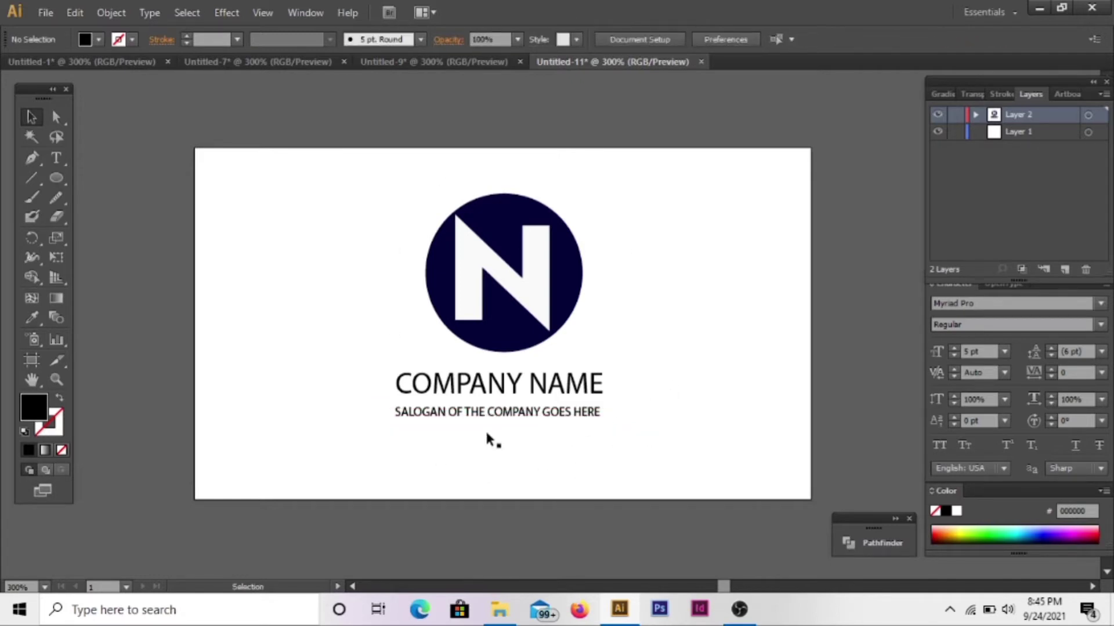
Draw the first two purple triangles from the card's top-right corner down the right edge
key(p)
click(810, 148)
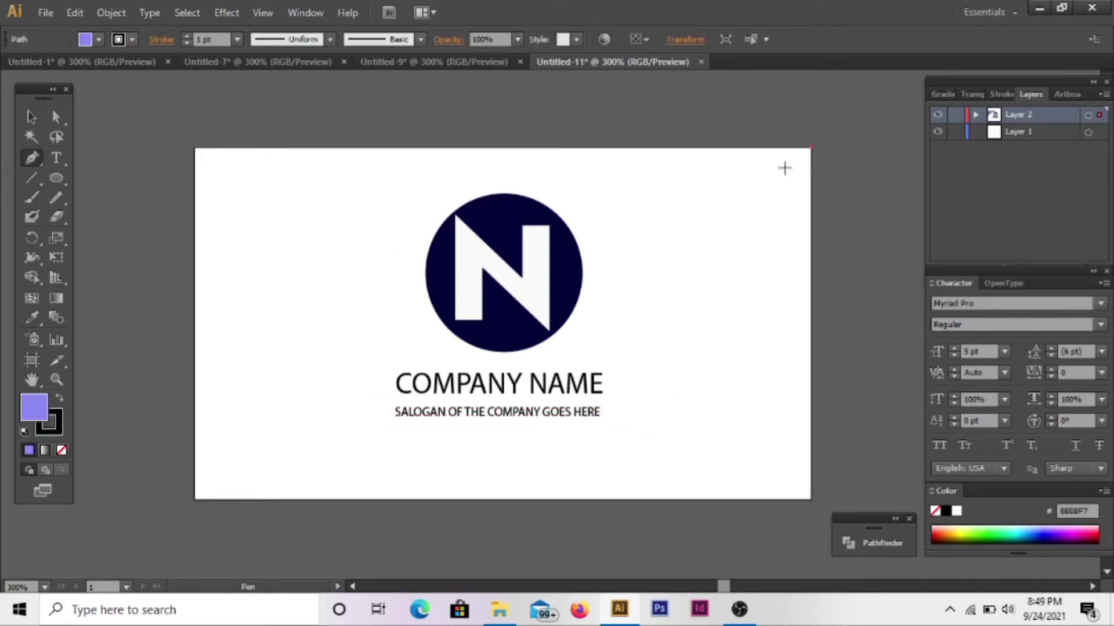
click(706, 207)
click(680, 151)
click(810, 148)
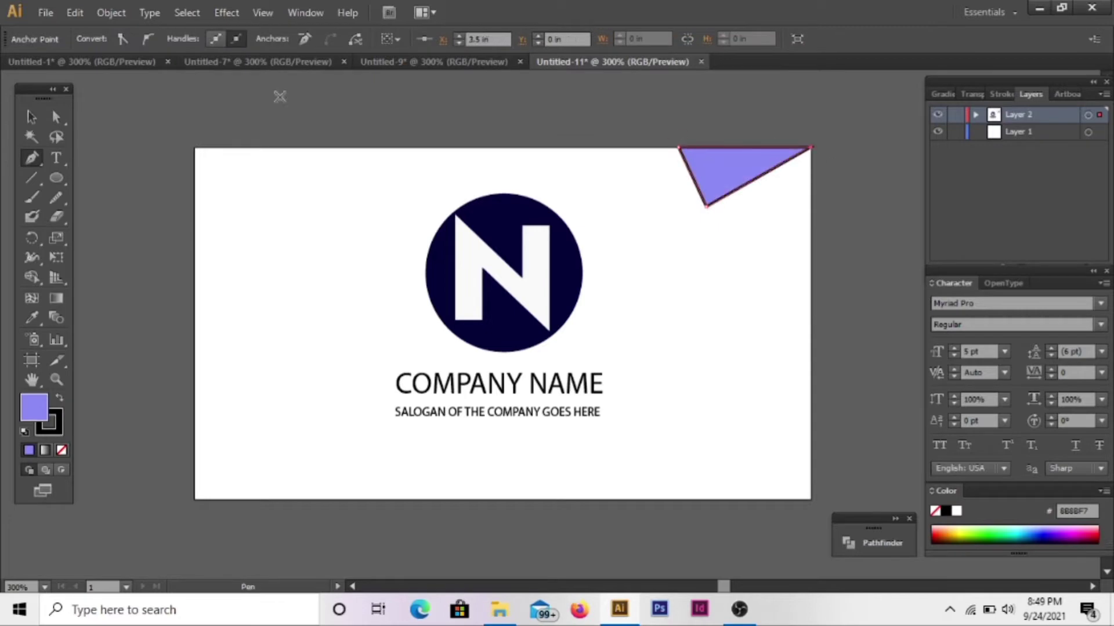
key(v)
click(116, 119)
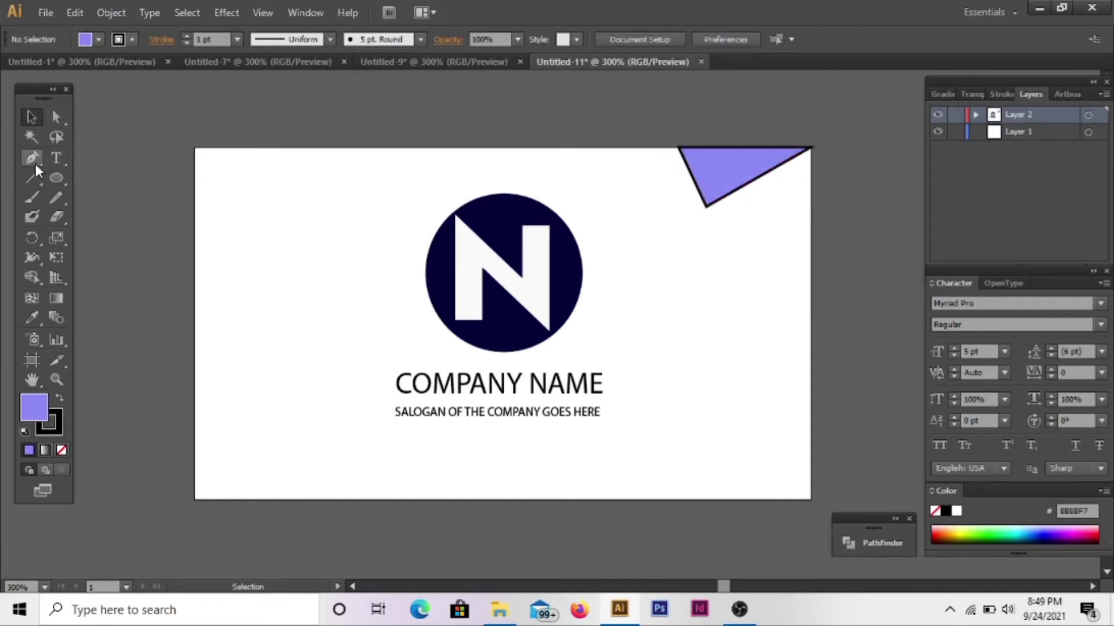
drag(32, 158, 99, 154)
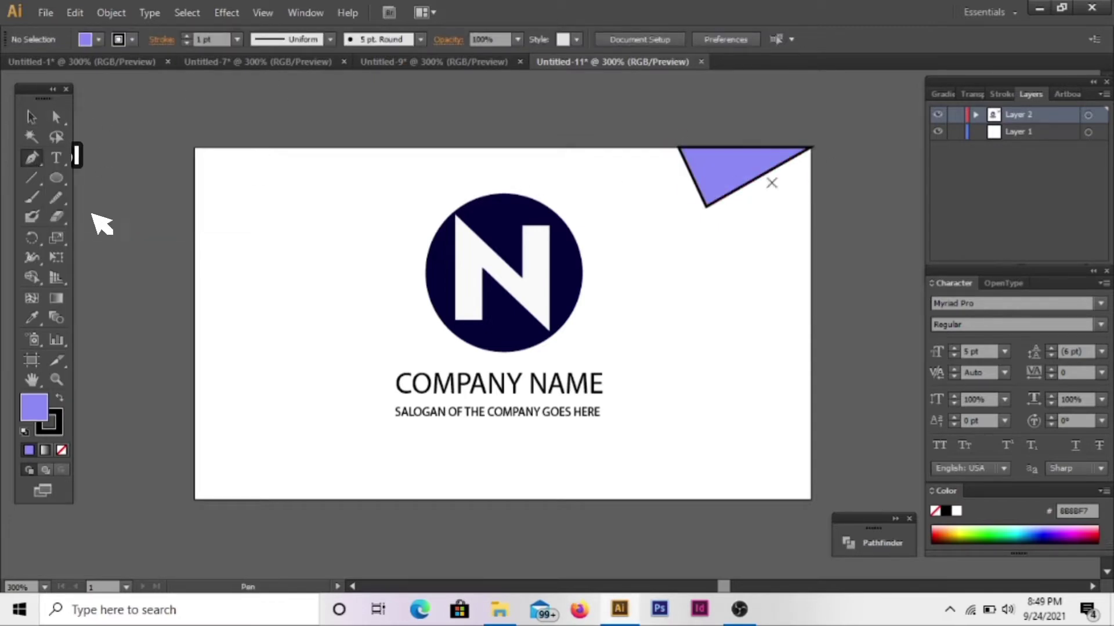
click(706, 206)
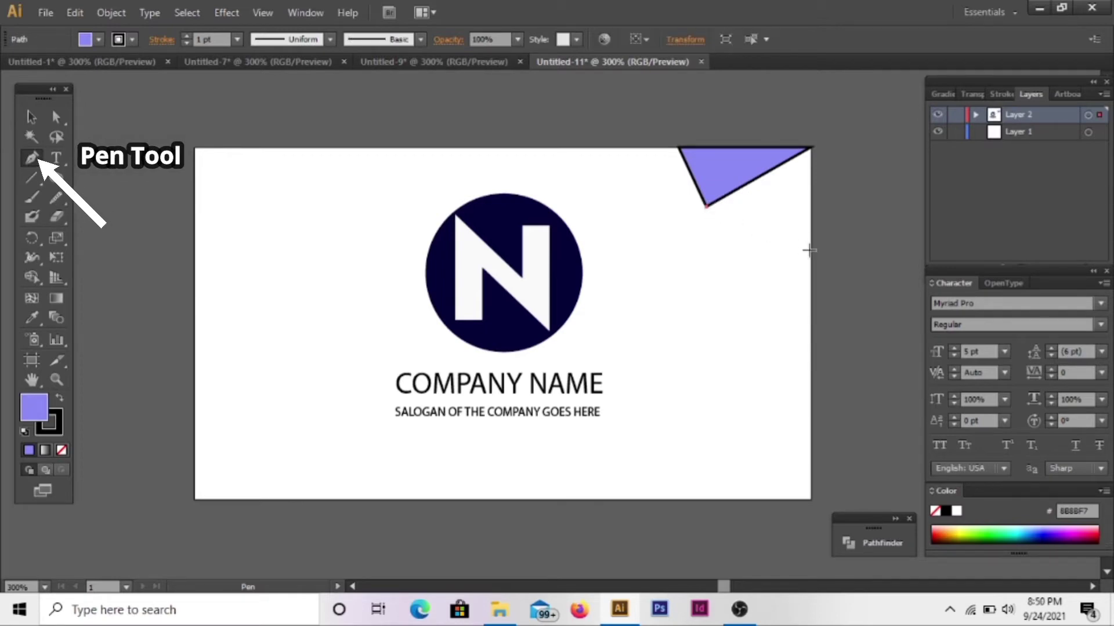
click(809, 251)
click(676, 280)
click(707, 206)
click(32, 117)
click(87, 113)
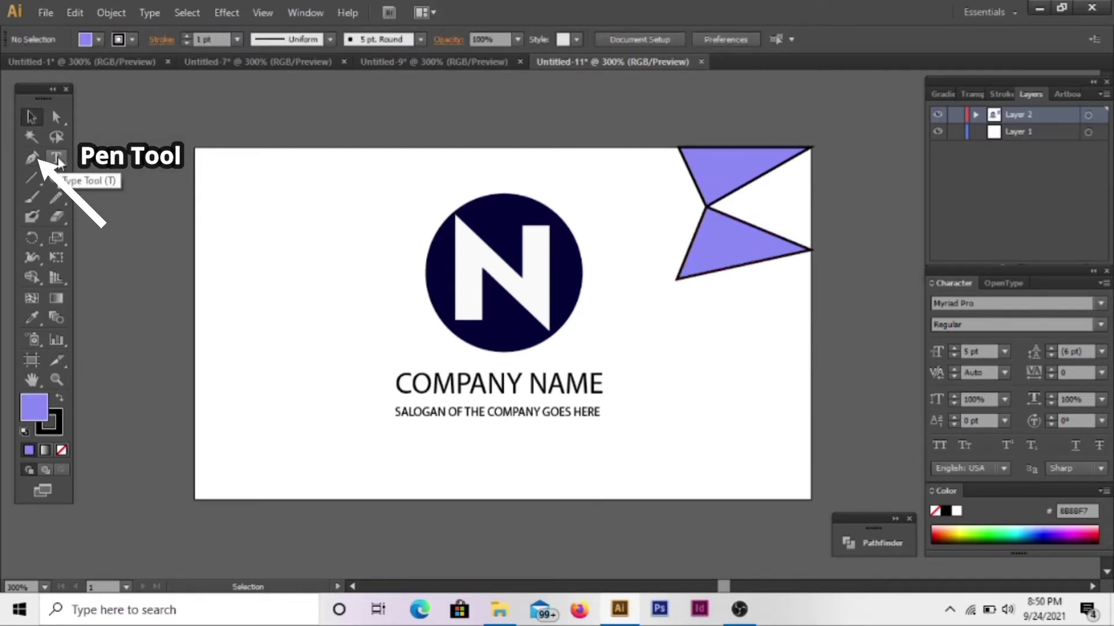
Add two more purple triangles along the right edge to fill the corner
click(32, 157)
click(725, 270)
click(810, 349)
click(810, 250)
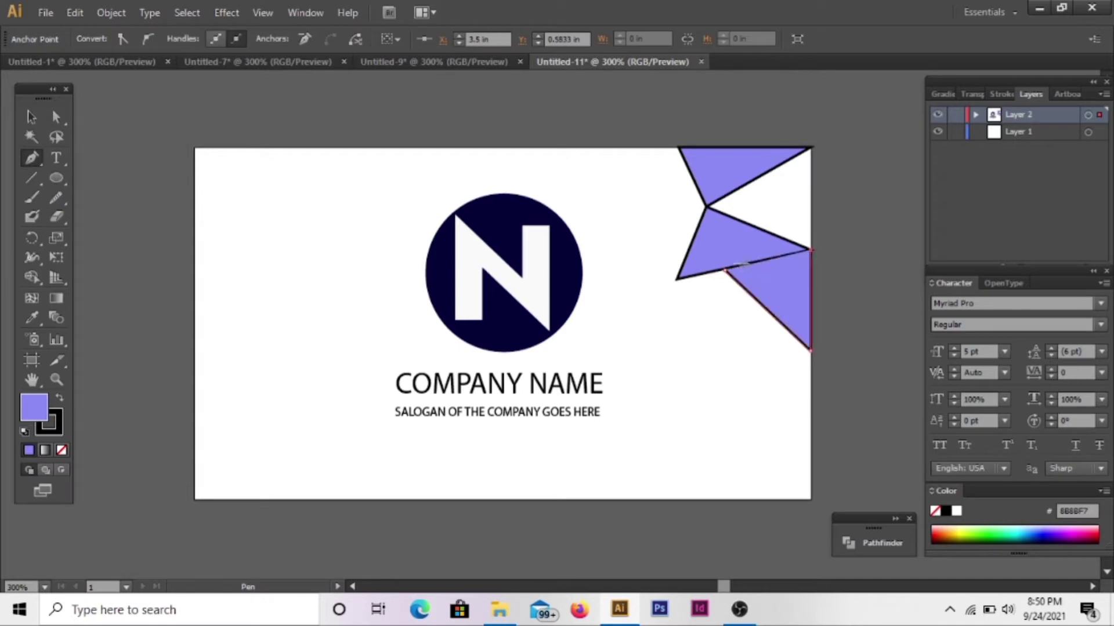
click(31, 116)
click(81, 116)
click(706, 206)
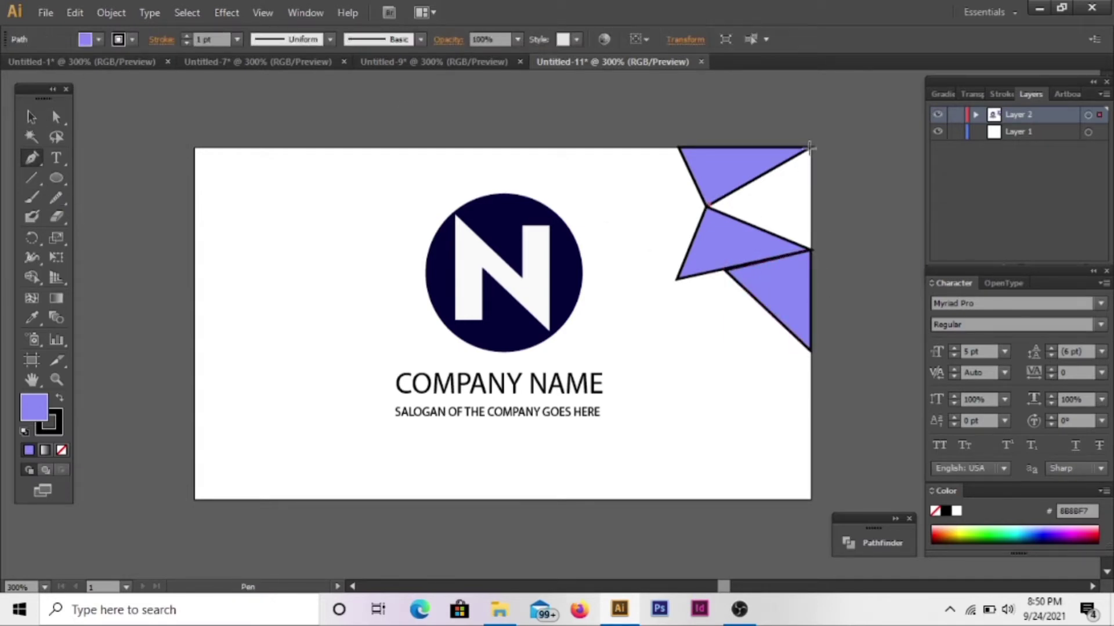
click(811, 149)
click(810, 250)
click(707, 205)
click(31, 116)
click(151, 161)
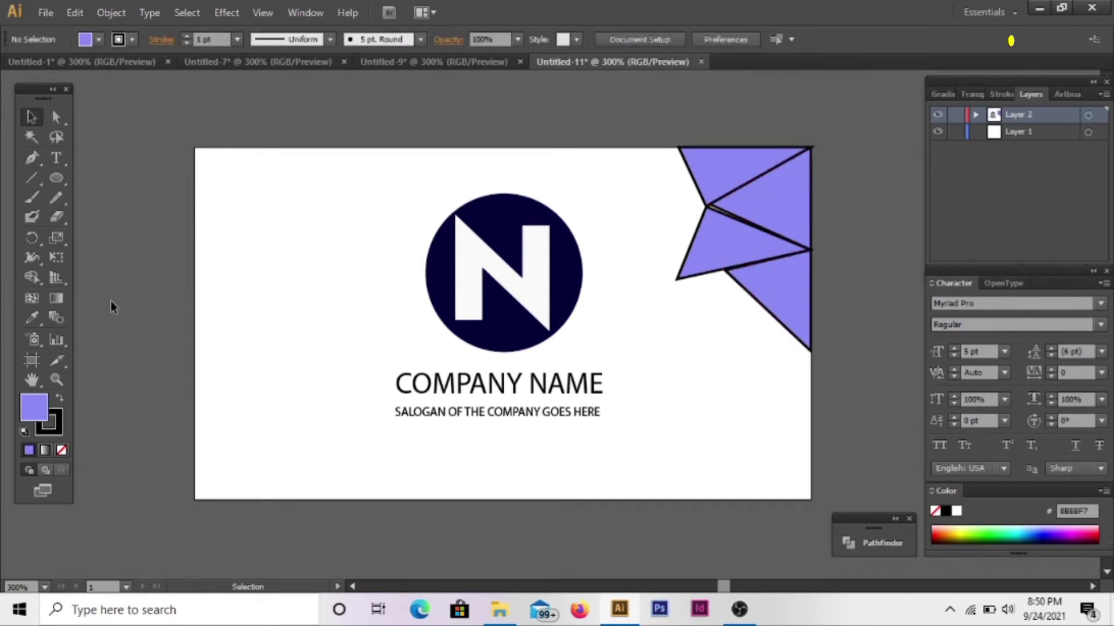
Lighten the selected right-edge triangles to a lavender fill
click(754, 220)
shift+click(771, 290)
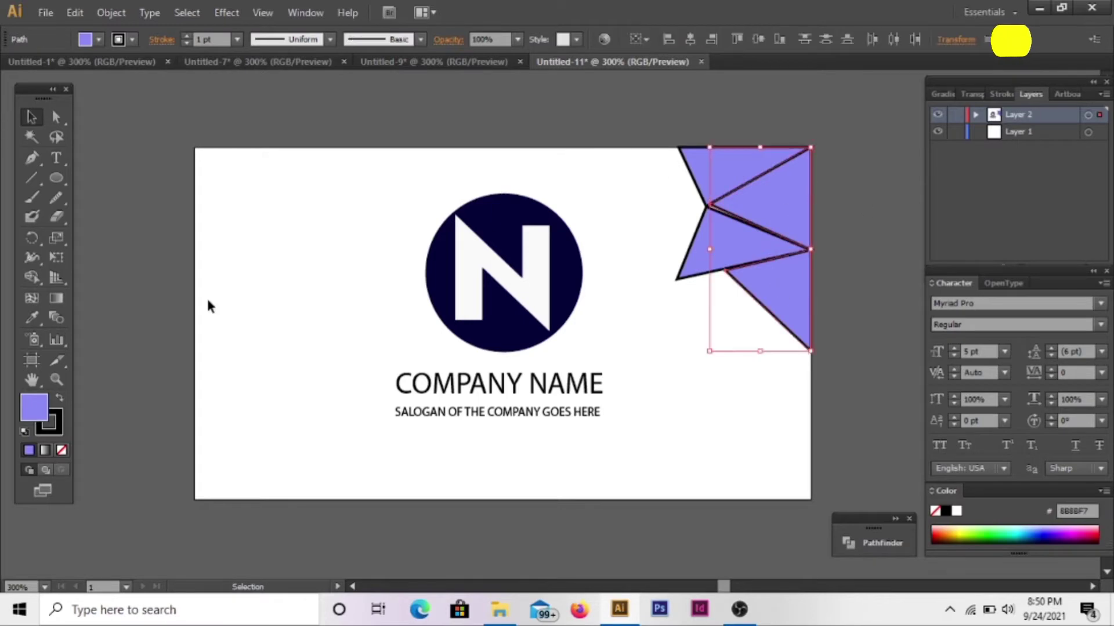
double_click(34, 408)
click(513, 275)
click(849, 278)
click(237, 183)
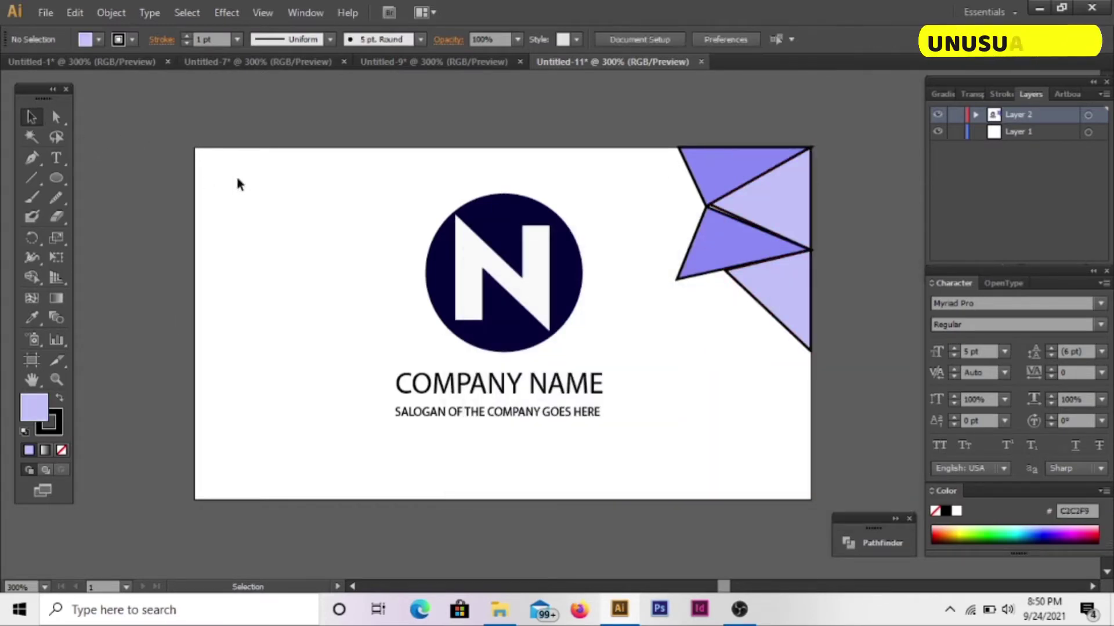
Draw a new triangle at the middle triangle's tip and fill it dark purple
click(32, 157)
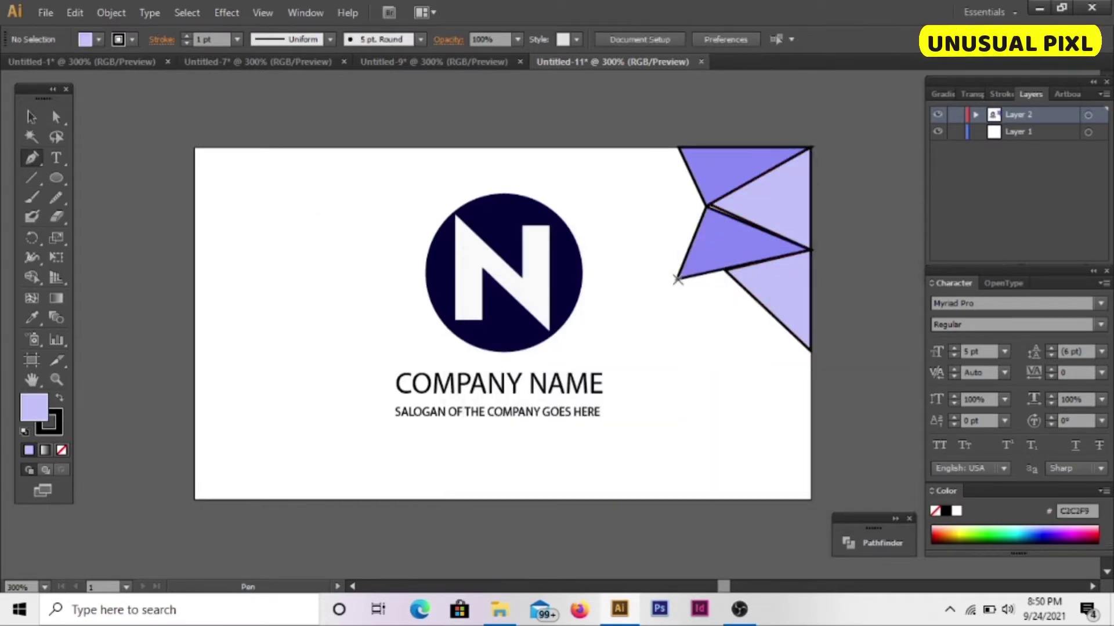
click(677, 279)
click(725, 270)
click(812, 350)
click(676, 279)
double_click(34, 408)
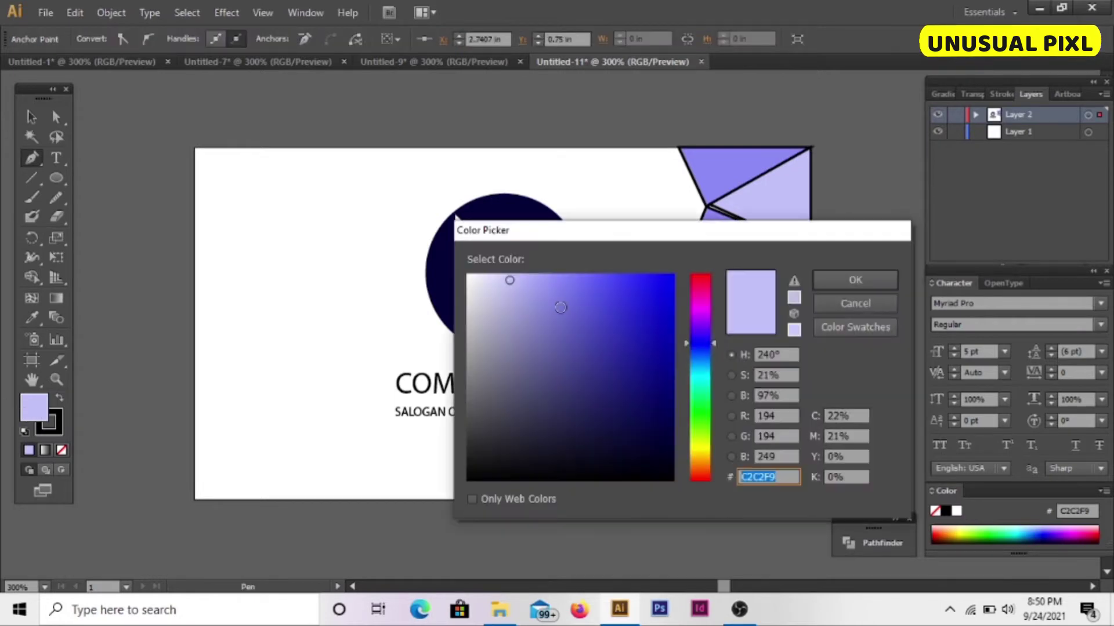
click(586, 316)
click(856, 281)
key(v)
click(144, 163)
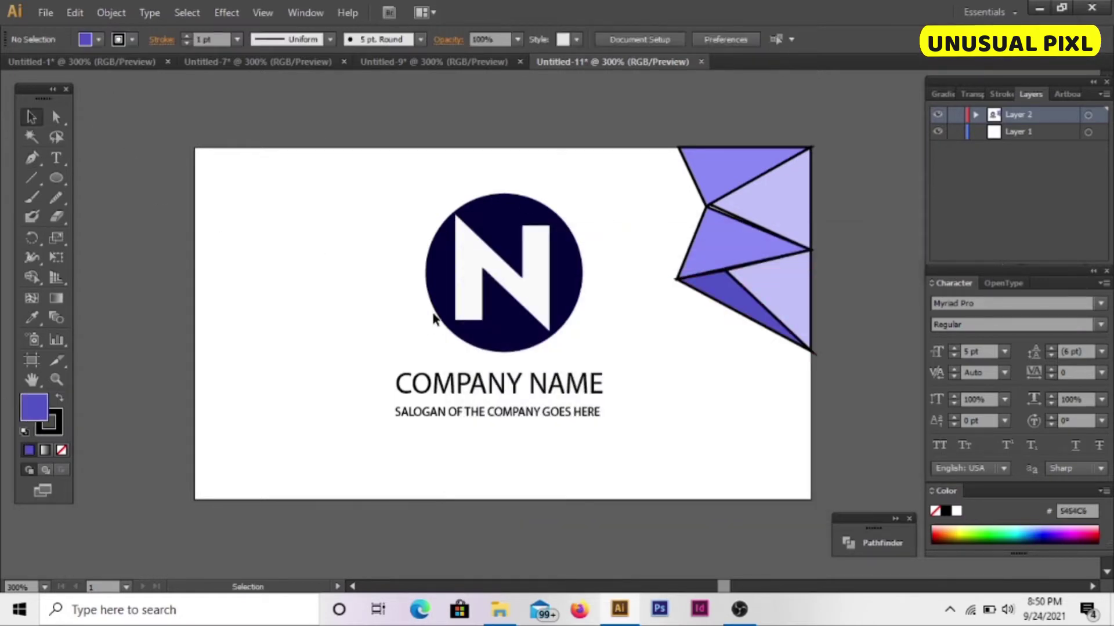
Undo the last edit, then delete and restore the lower lavender triangle
key(ctrl+z)
click(163, 170)
click(703, 242)
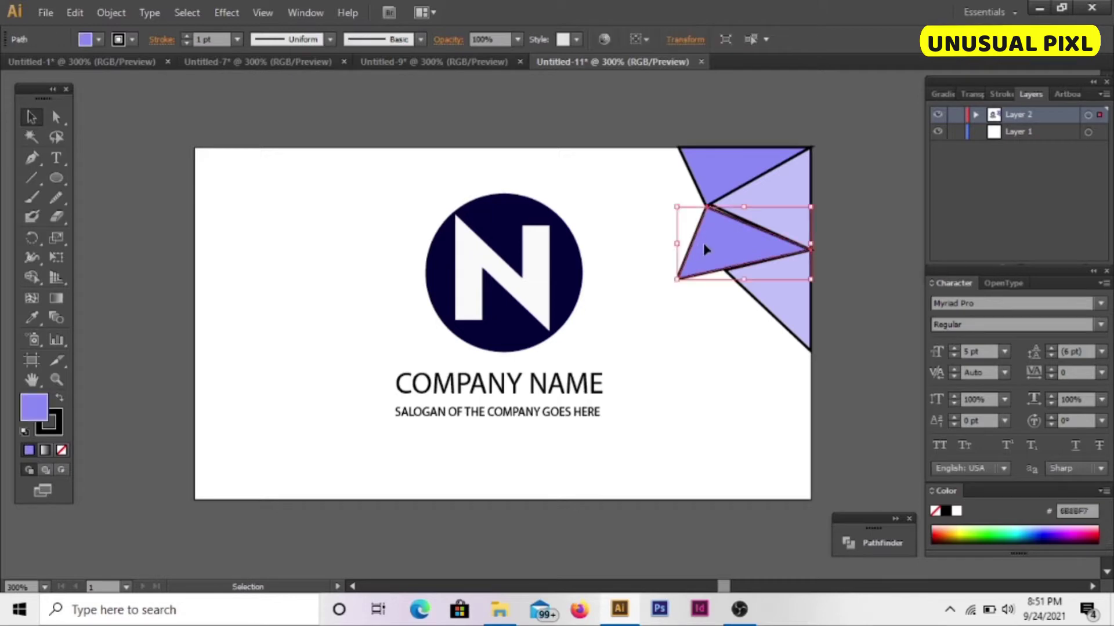
click(785, 305)
key(Delete)
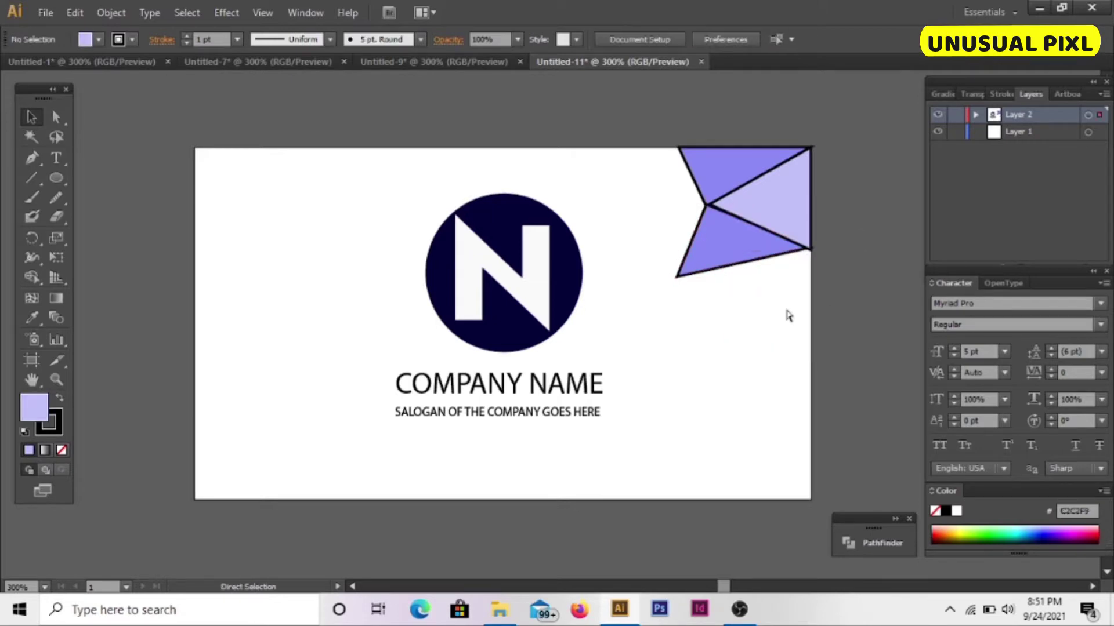
key(ctrl+z)
click(829, 334)
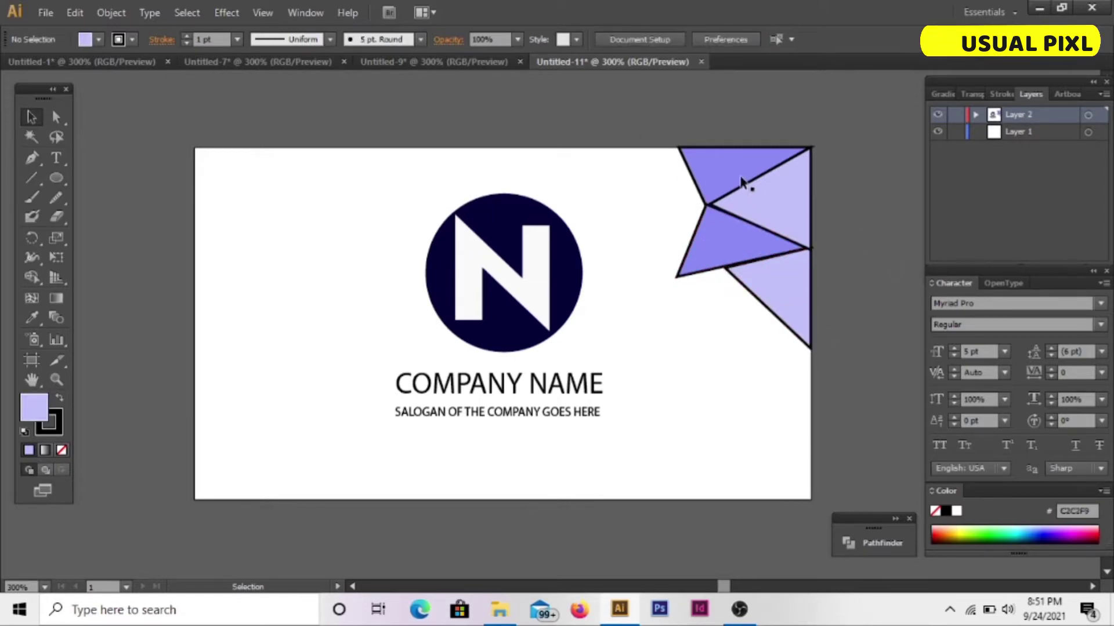
Remove the triangles' black outlines and bring the dark purple triangle to the front
click(763, 212)
shift+click(754, 278)
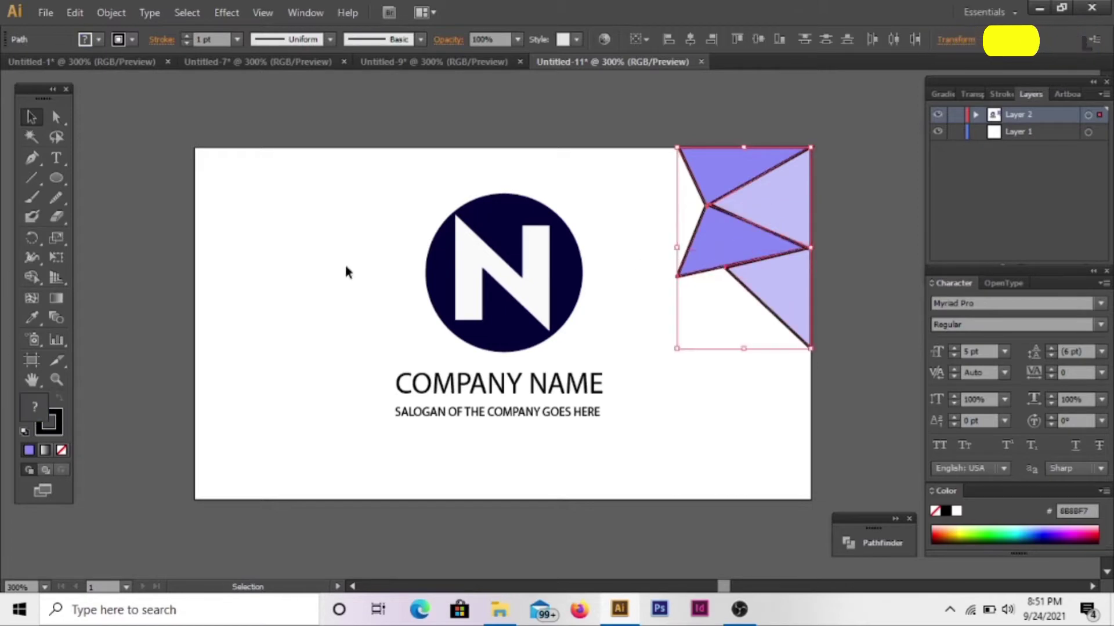
click(61, 450)
click(442, 231)
click(795, 302)
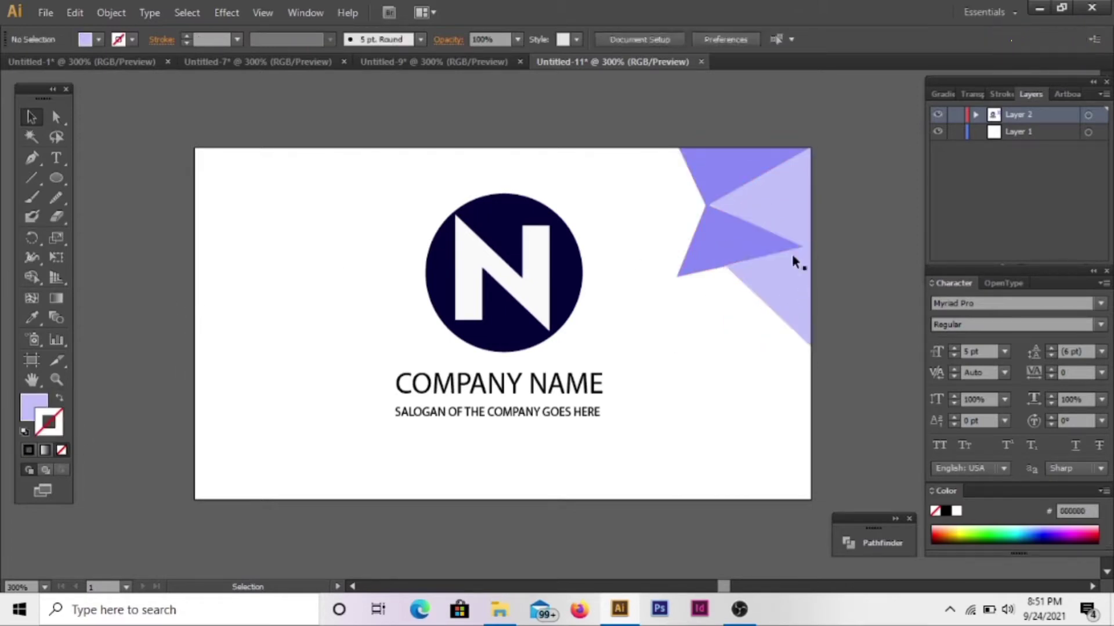
click(802, 250)
key(ctrl+shift+bracketright)
click(788, 280)
click(778, 433)
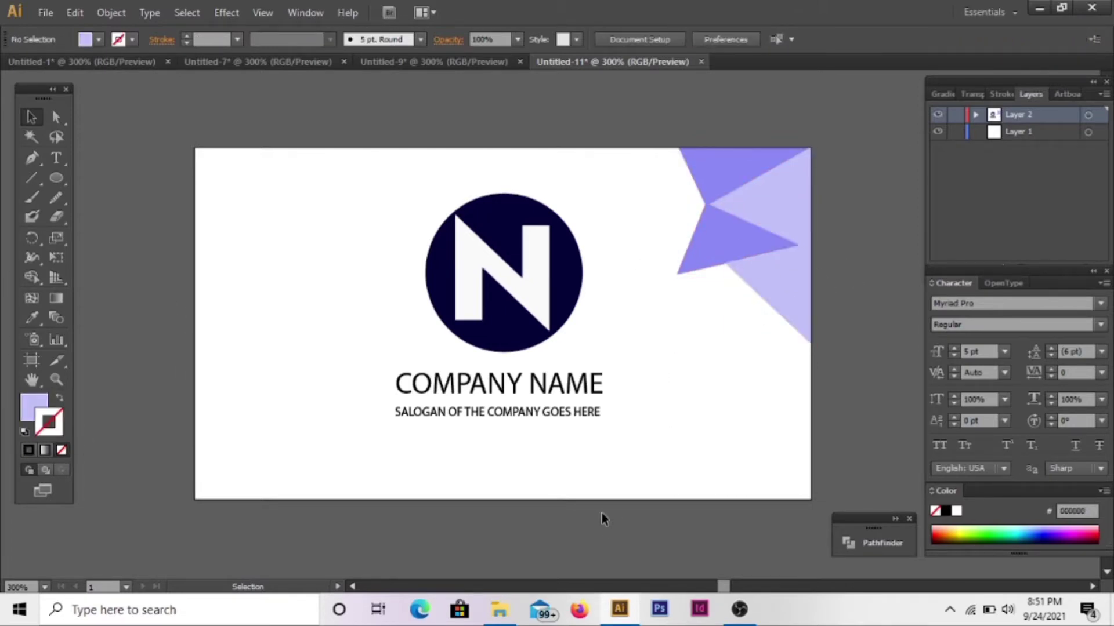
Start a new triangle from the left tip down to the card's right edge
key(p)
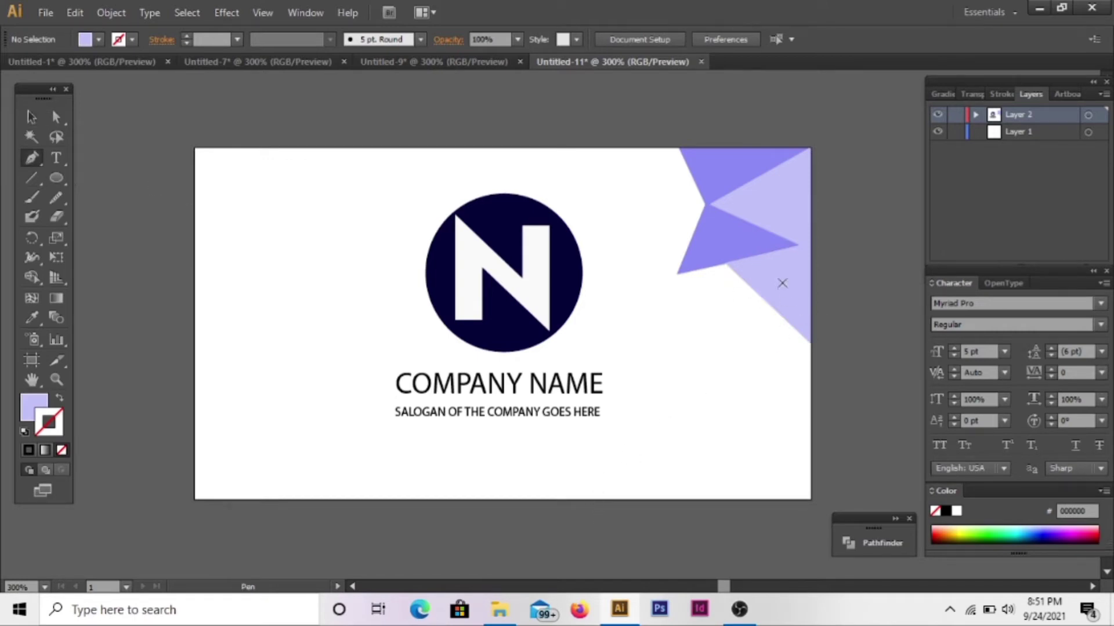
click(679, 274)
click(725, 264)
click(811, 344)
Close the new lower triangle and fill it darker purple
click(678, 273)
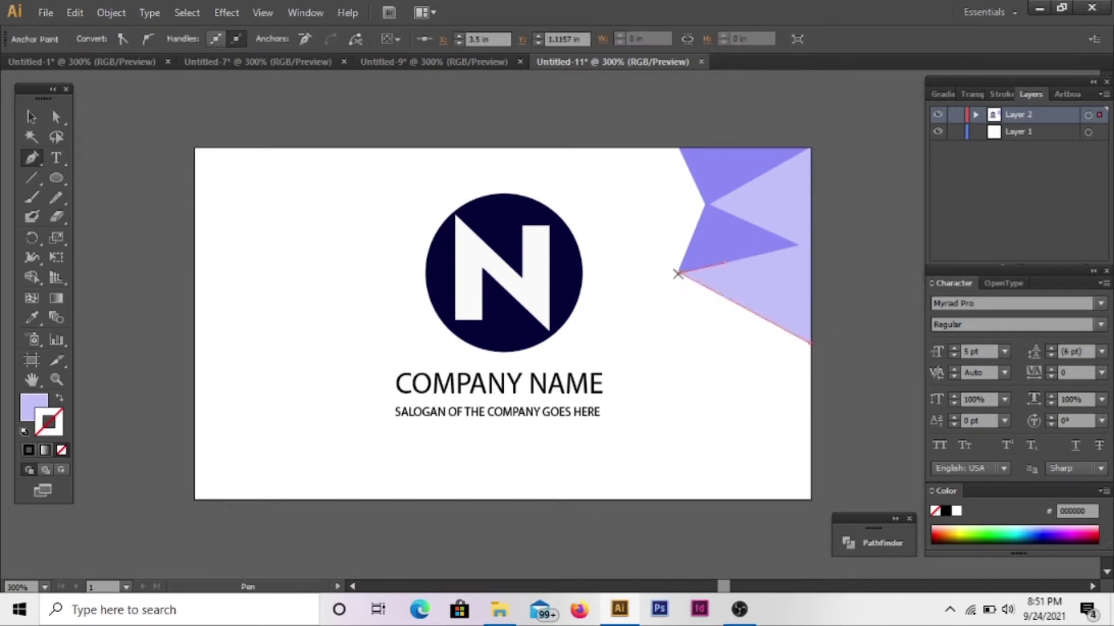
click(26, 118)
click(102, 138)
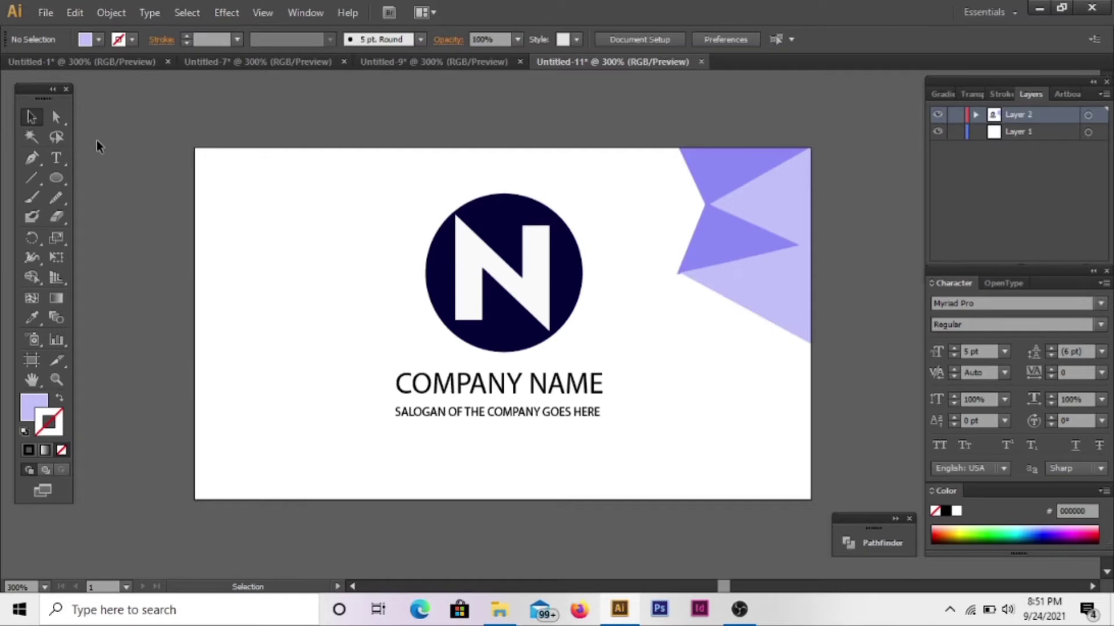
click(740, 295)
double_click(37, 399)
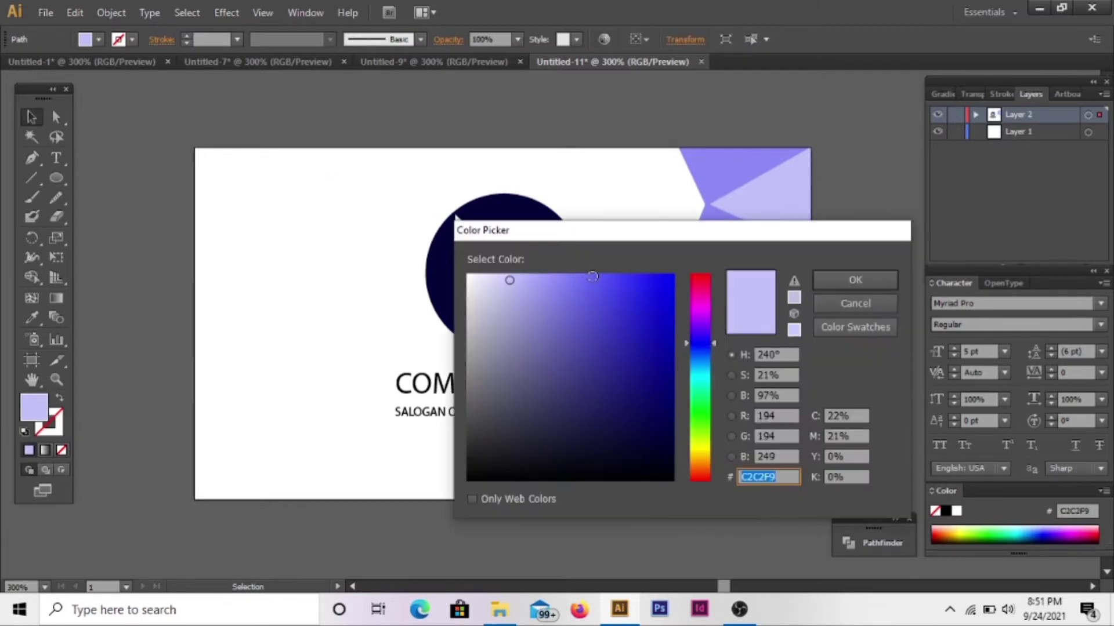
click(590, 297)
click(850, 279)
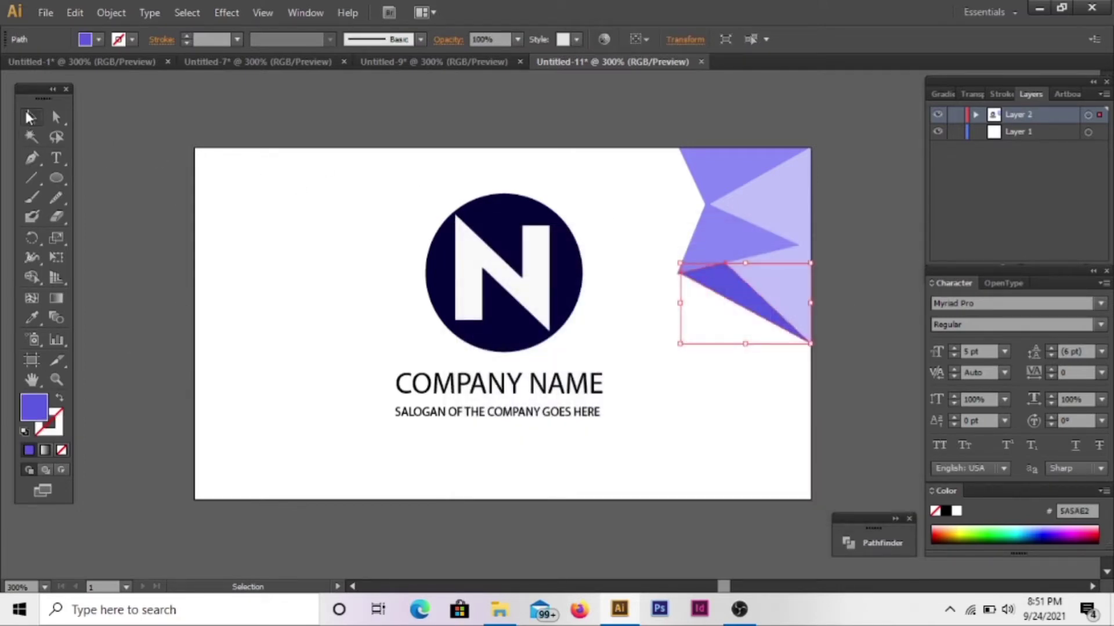
click(93, 136)
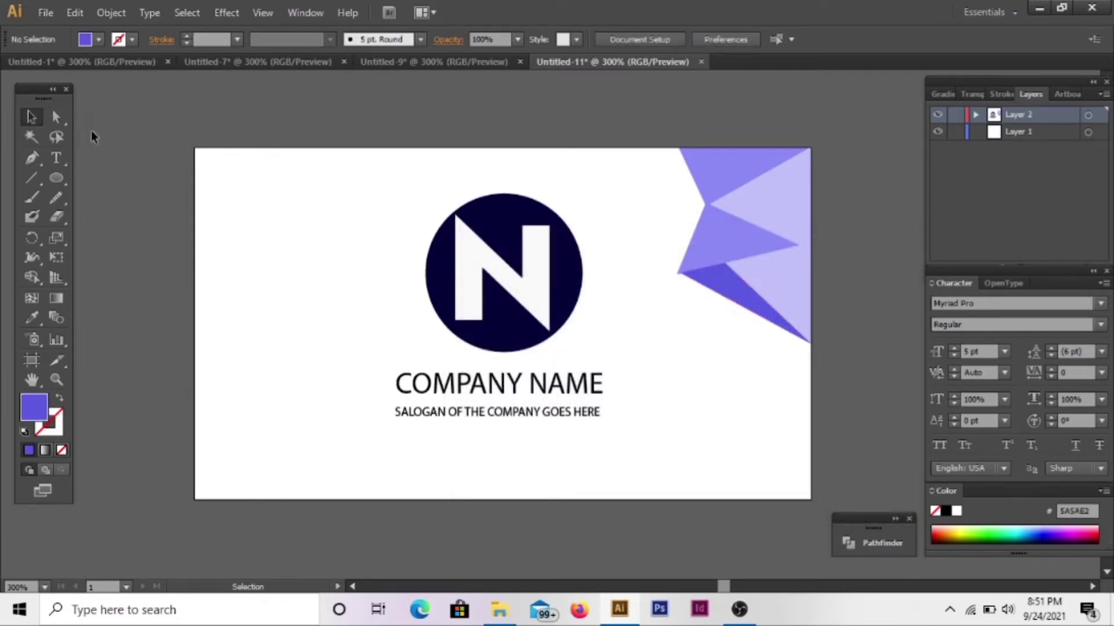
Draw two more triangles down the right edge toward the bottom-right corner
click(32, 158)
click(811, 344)
click(735, 303)
click(670, 396)
click(811, 343)
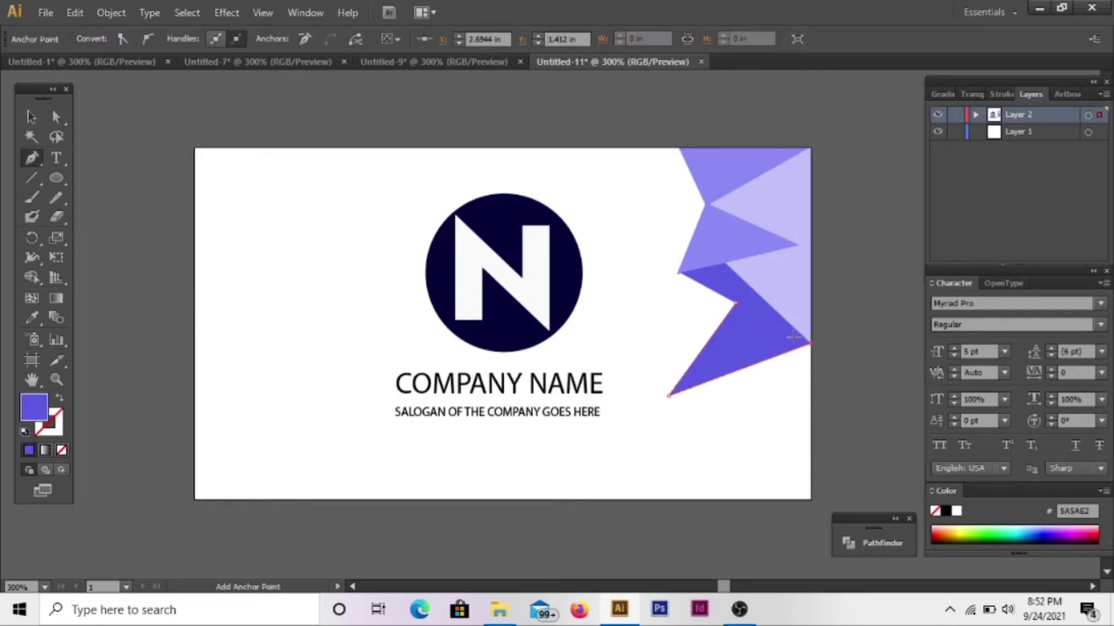
click(31, 117)
click(31, 158)
click(722, 376)
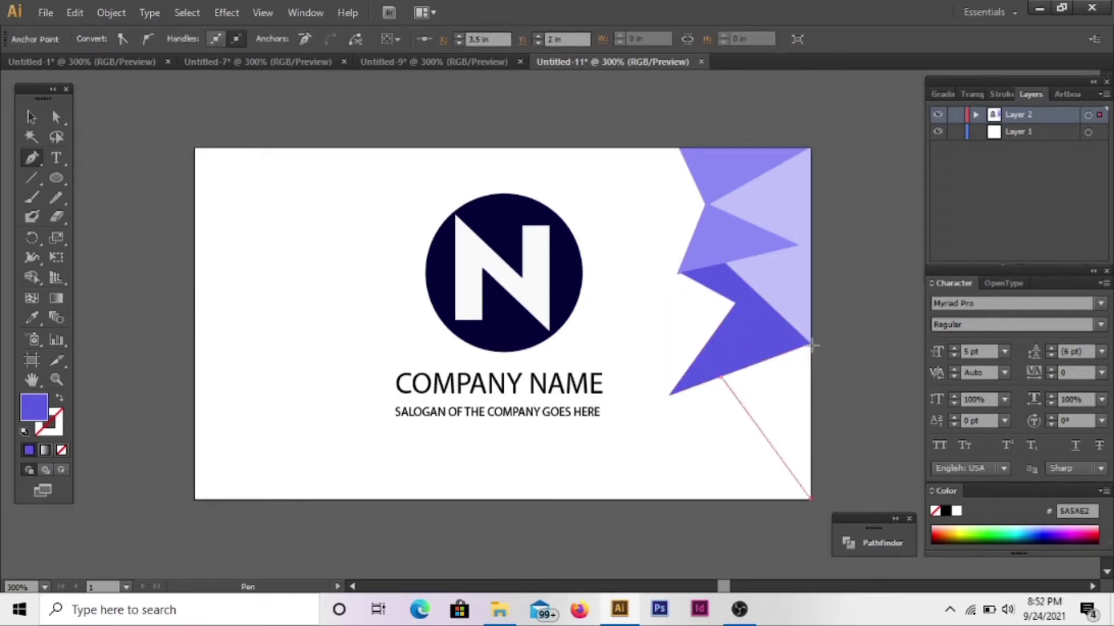
click(811, 498)
click(811, 344)
click(722, 376)
click(31, 116)
Fill the bottom-right gap with two more shapes reaching the card's bottom edge
key(p)
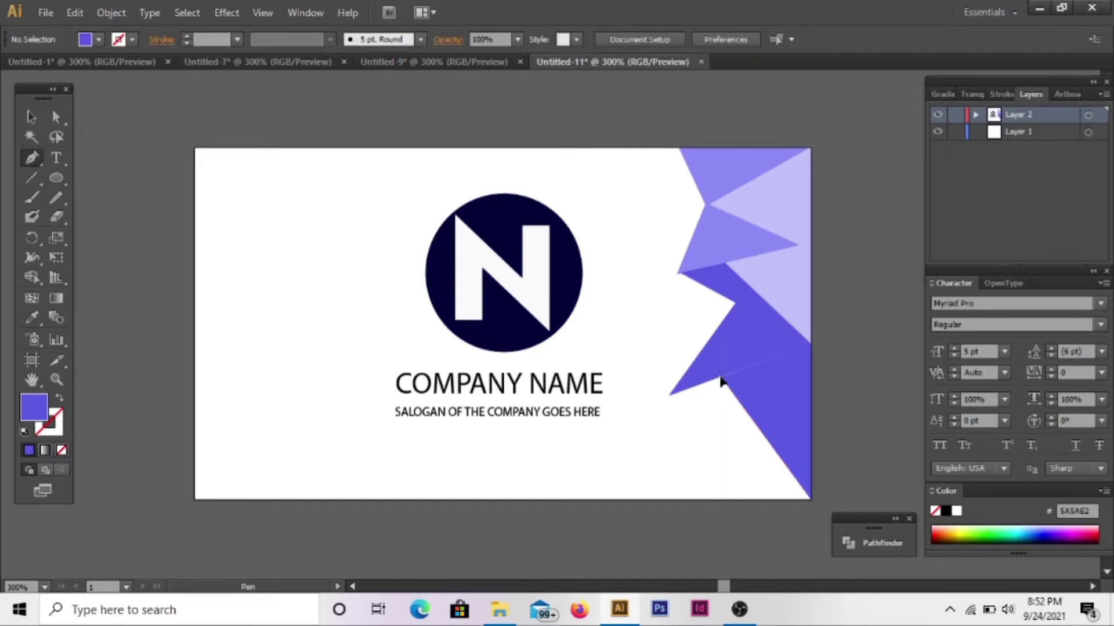
click(722, 376)
click(670, 395)
click(811, 499)
click(722, 376)
click(32, 117)
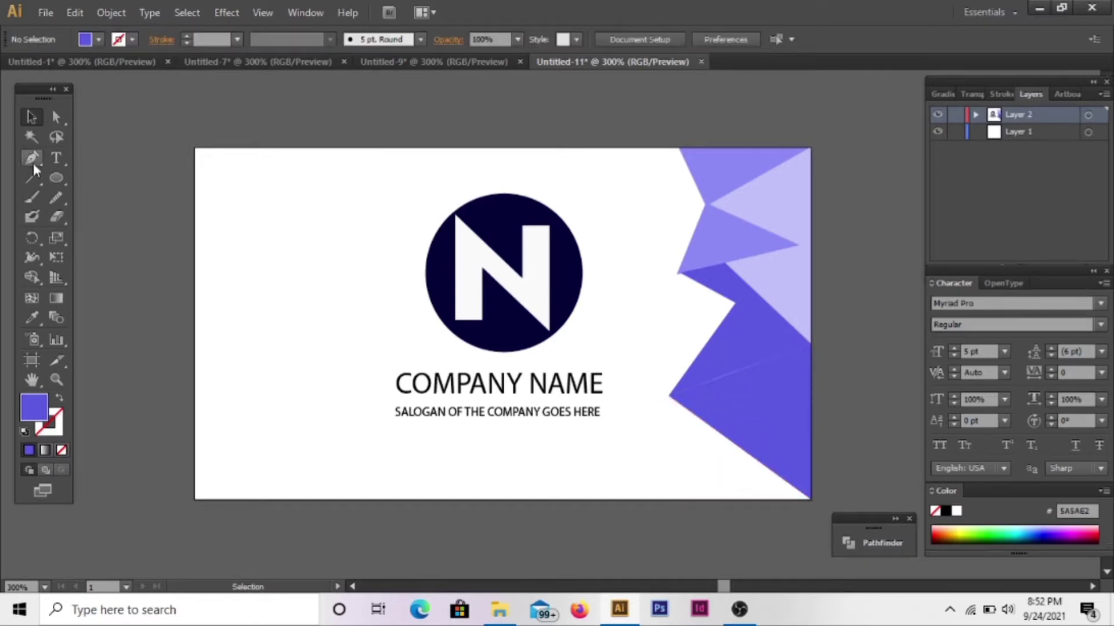
click(32, 157)
click(668, 397)
click(660, 499)
click(811, 499)
click(668, 396)
click(31, 117)
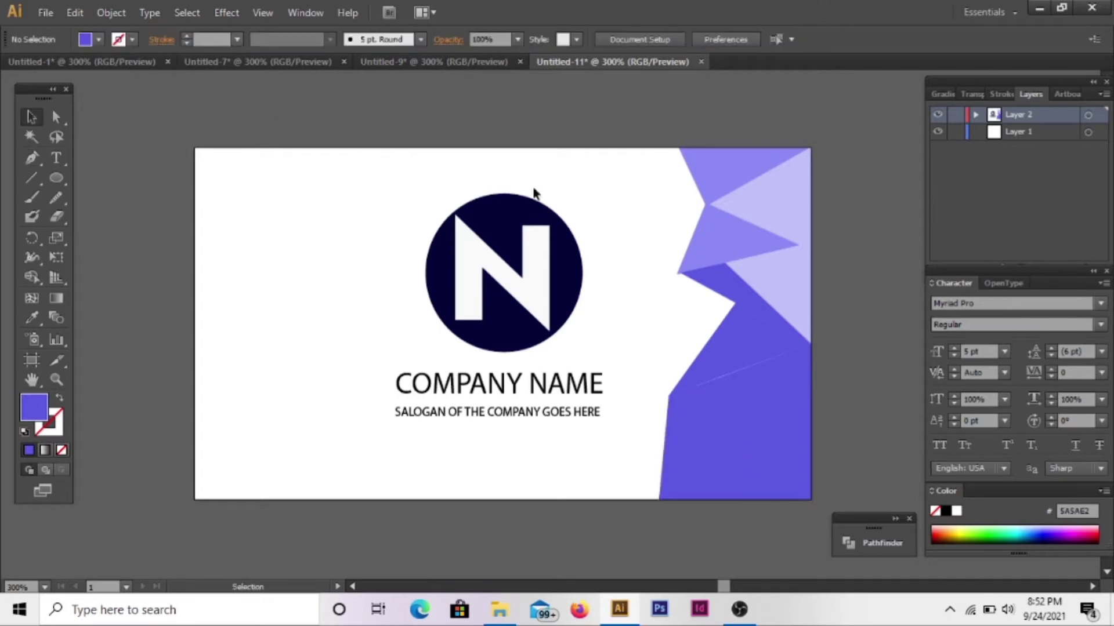
Give a lower triangle and the bottom-right shape a lighter purple fill
click(731, 377)
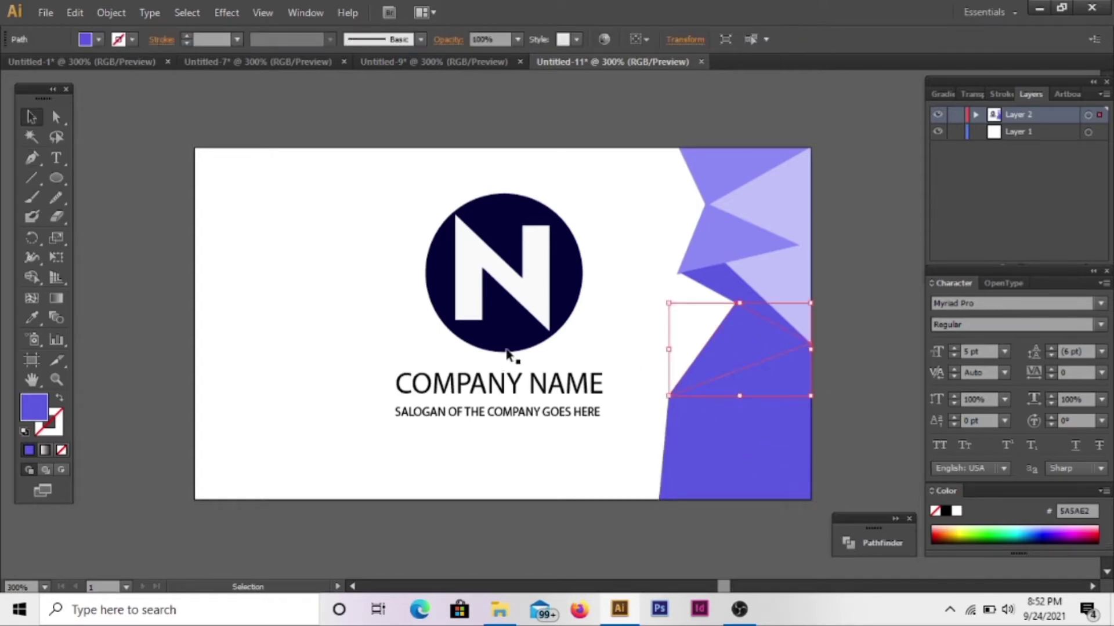
double_click(34, 412)
click(855, 280)
click(737, 453)
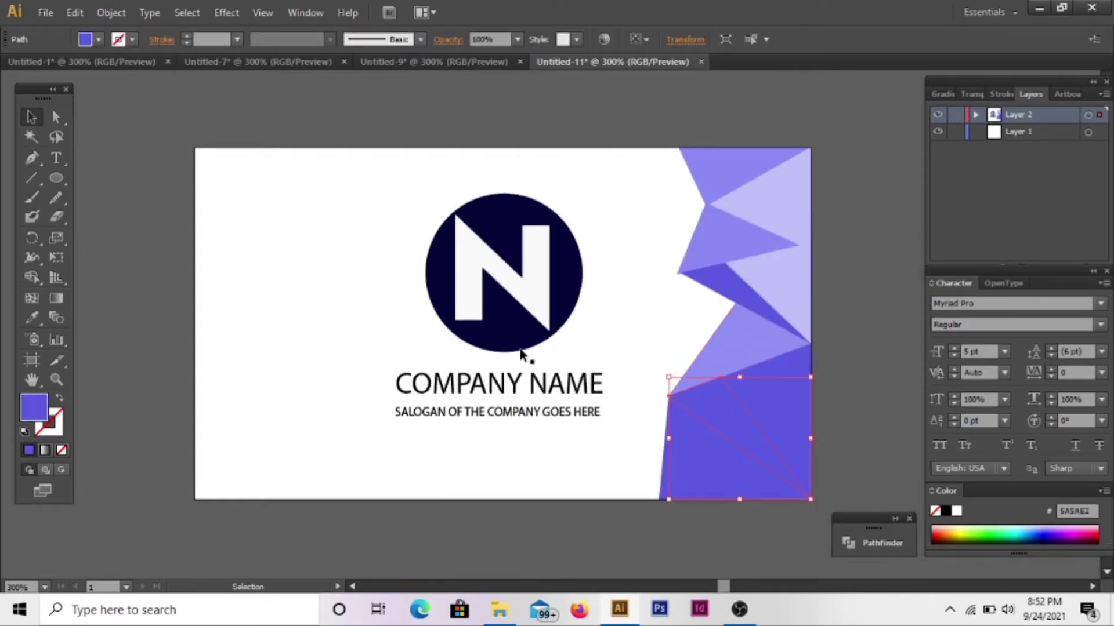
key(i)
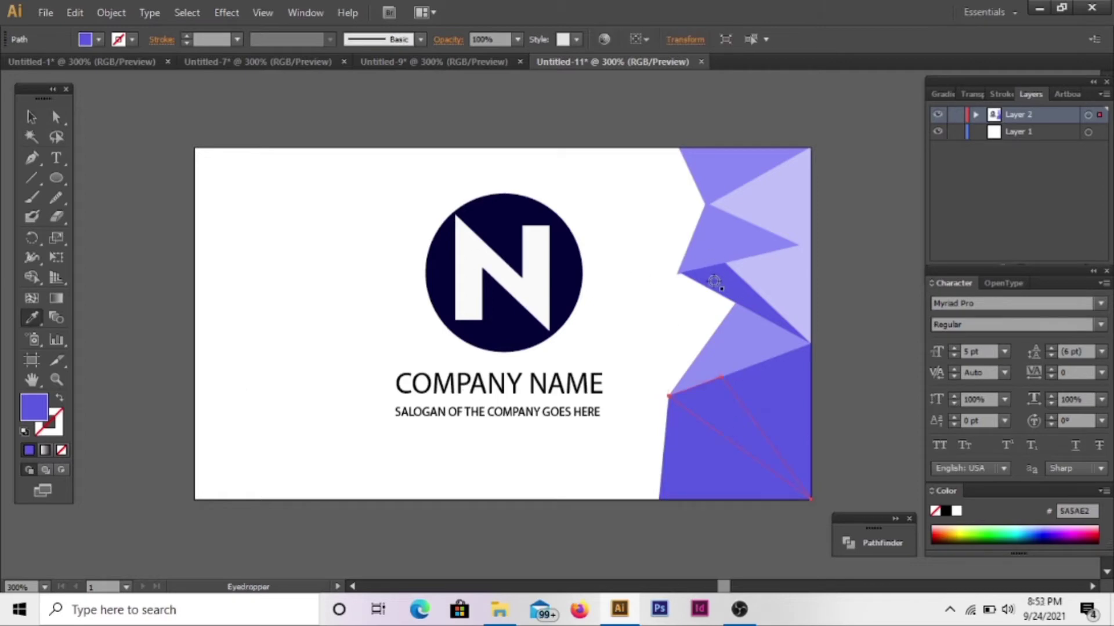
click(736, 259)
key(v)
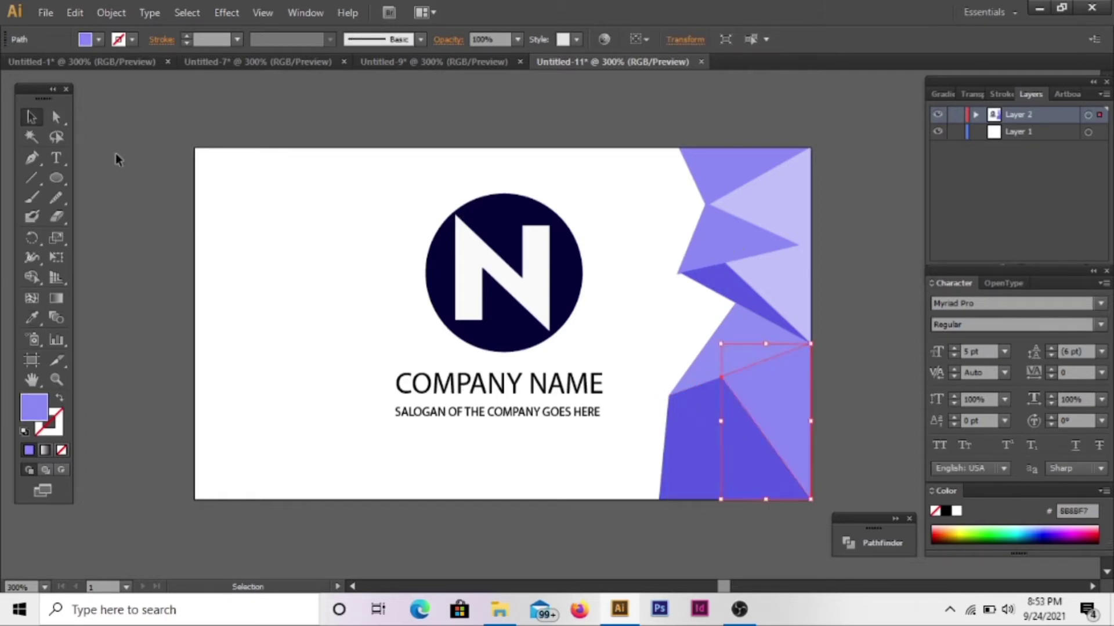
click(117, 161)
Try lavender on the bottom-right shape, undo it, and delete the extra shape
click(722, 464)
key(i)
click(767, 284)
key(v)
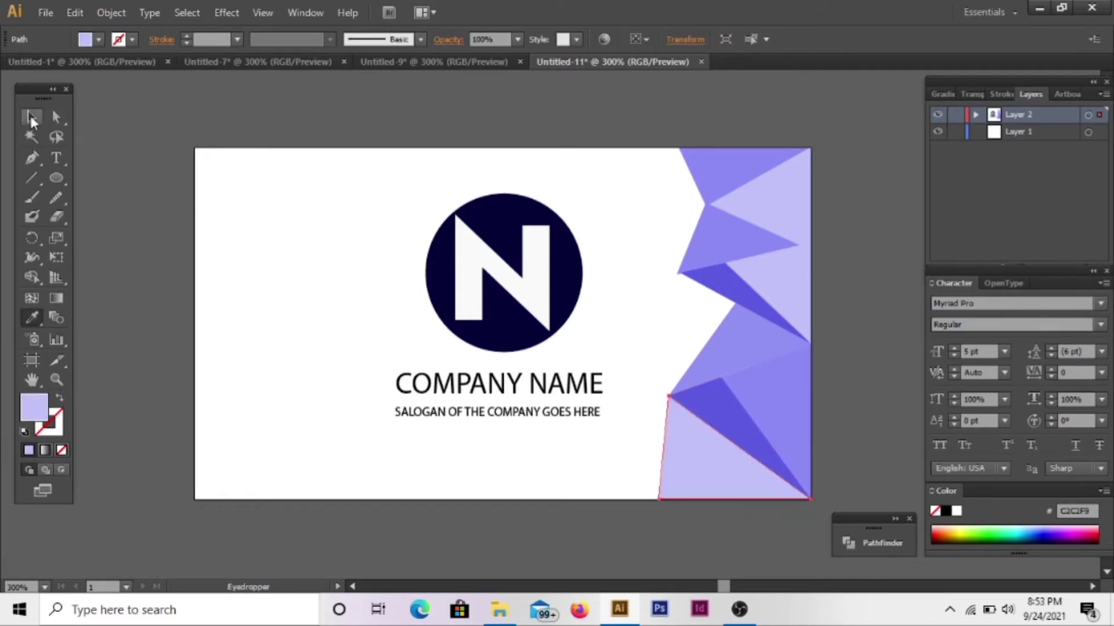
click(96, 324)
key(ctrl+z)
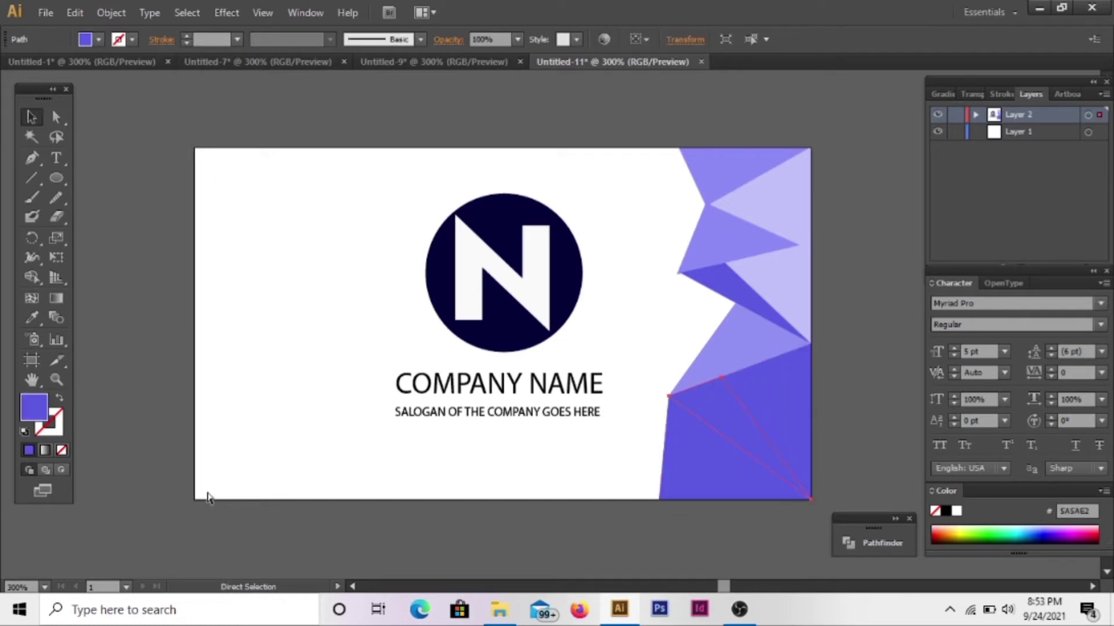
key(ctrl+z)
click(718, 492)
key(Delete)
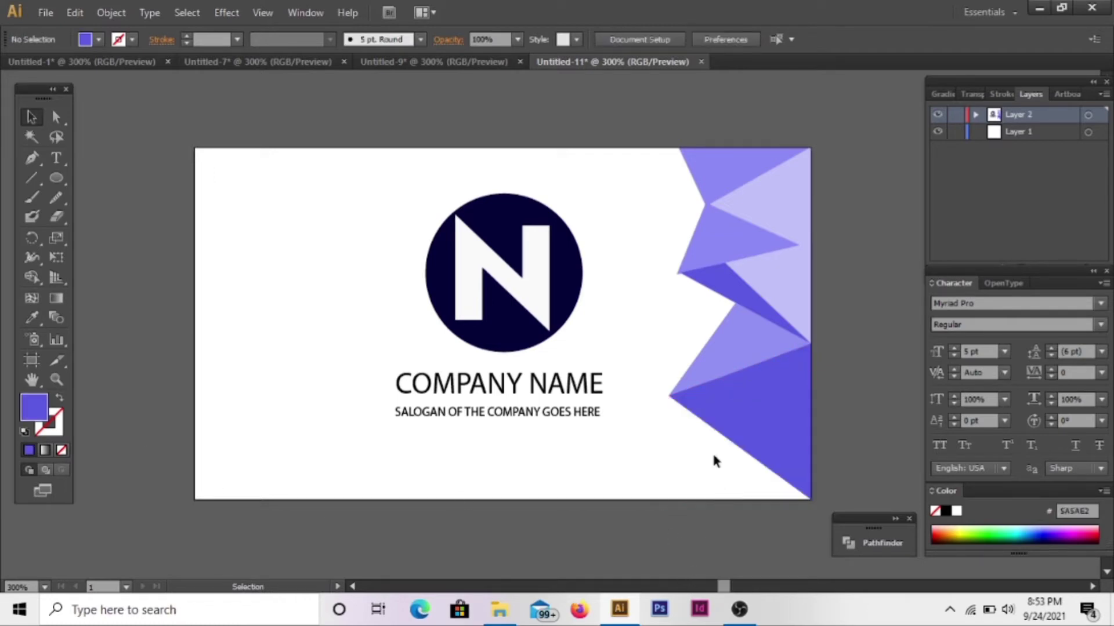
Select all four purple triangles and group them
click(754, 174)
shift+click(778, 249)
shift+click(736, 316)
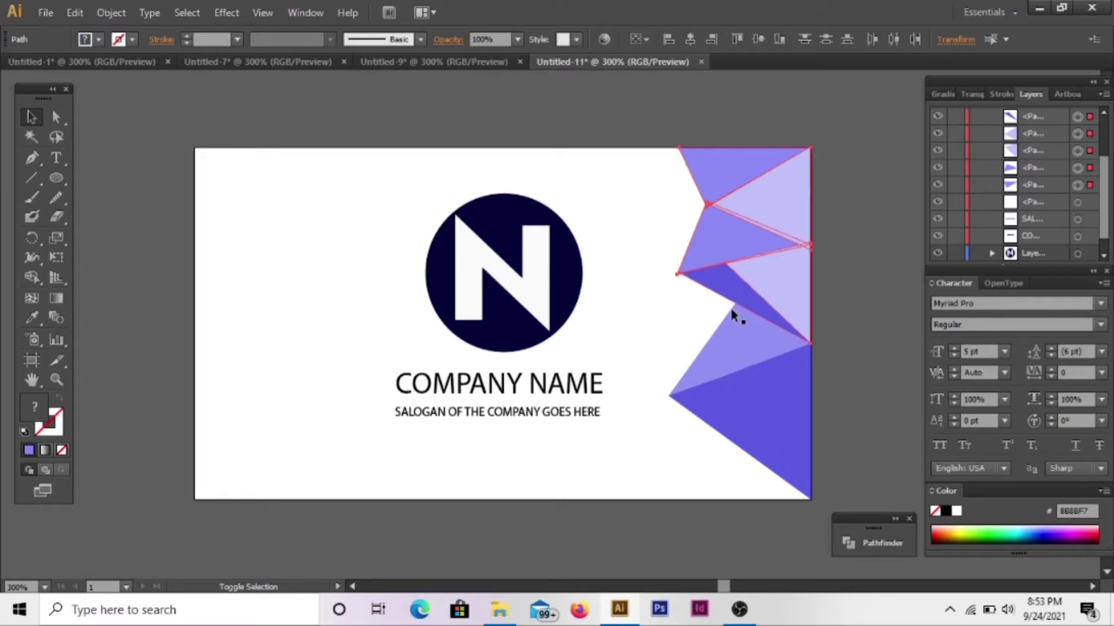
shift+click(760, 419)
click(111, 12)
click(139, 73)
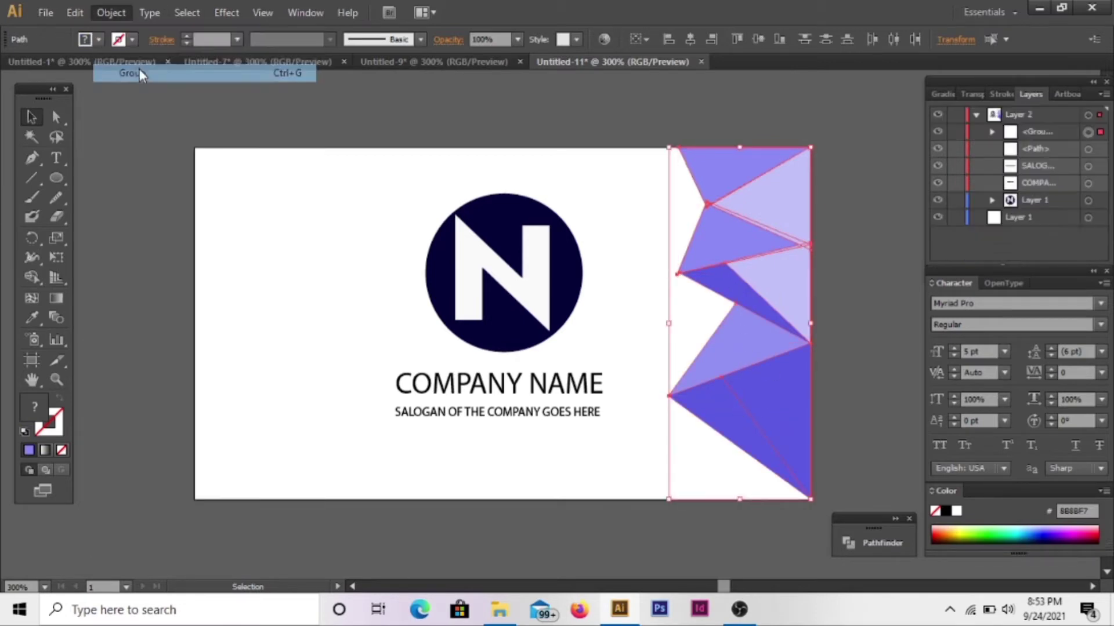
Duplicate the triangle group, move it to the left edge, and reflect it vertically
key(ctrl+c)
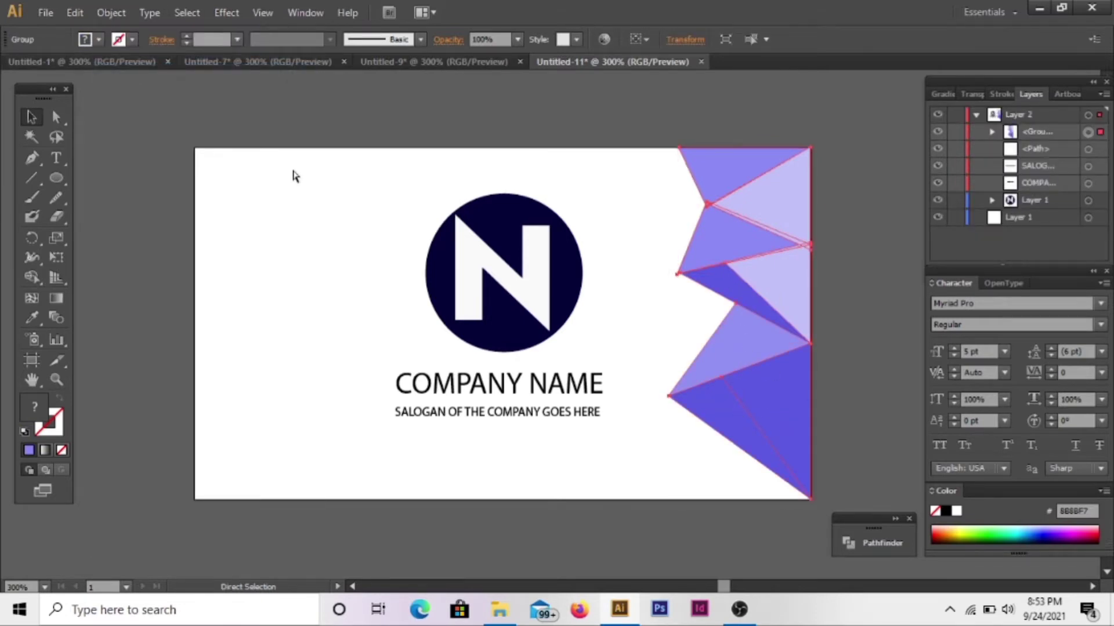
key(ctrl+v)
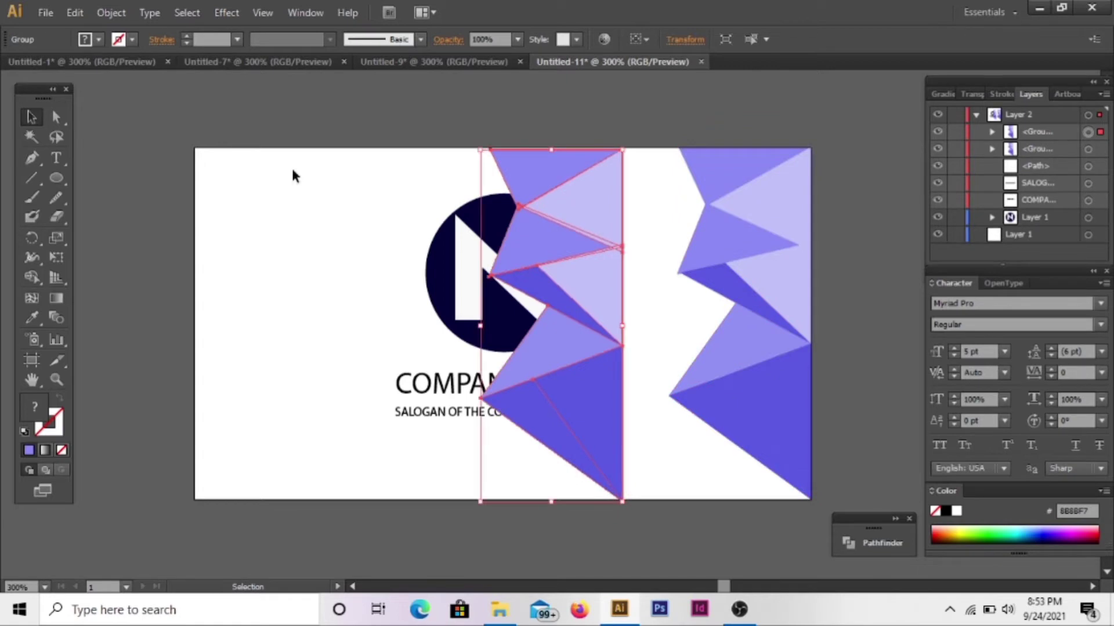
drag(574, 204, 294, 201)
click(115, 12)
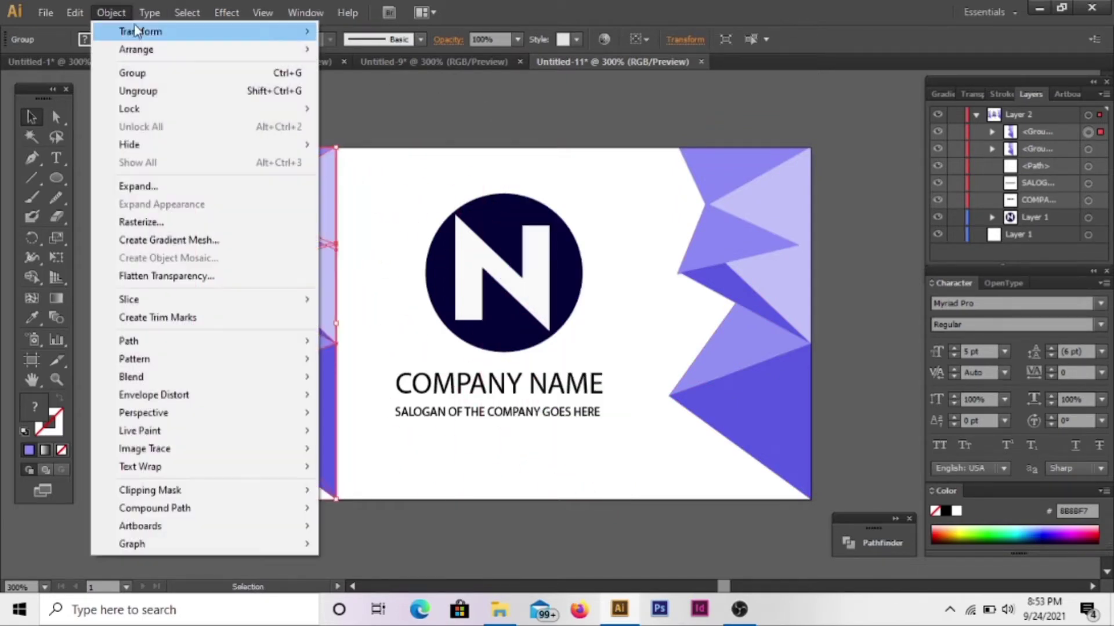
mouse_move(141, 31)
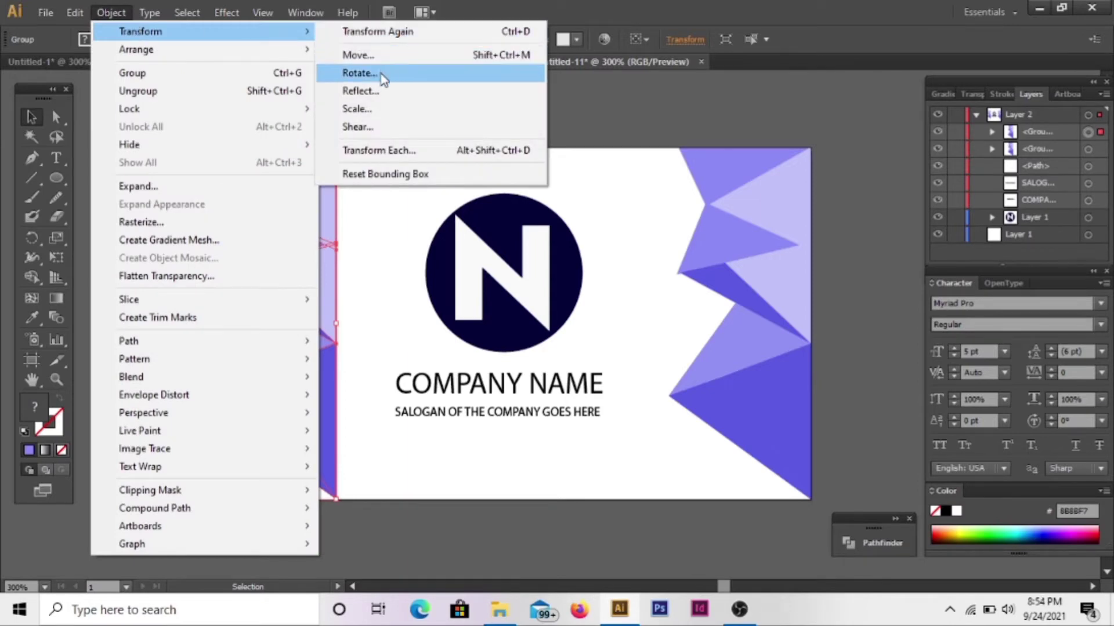
click(378, 90)
click(583, 397)
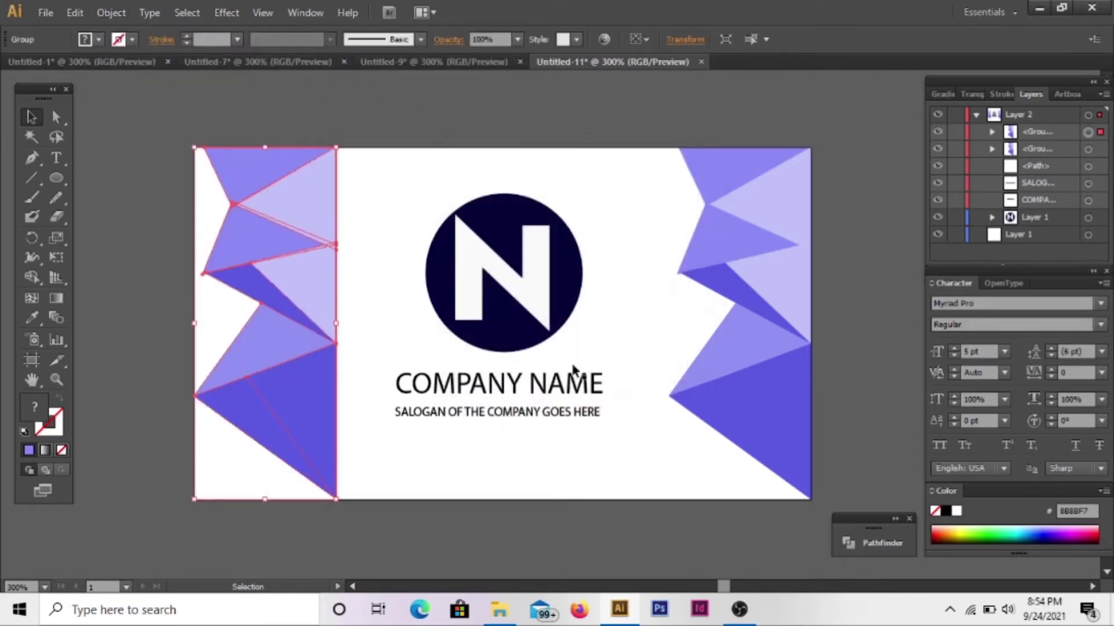
click(409, 114)
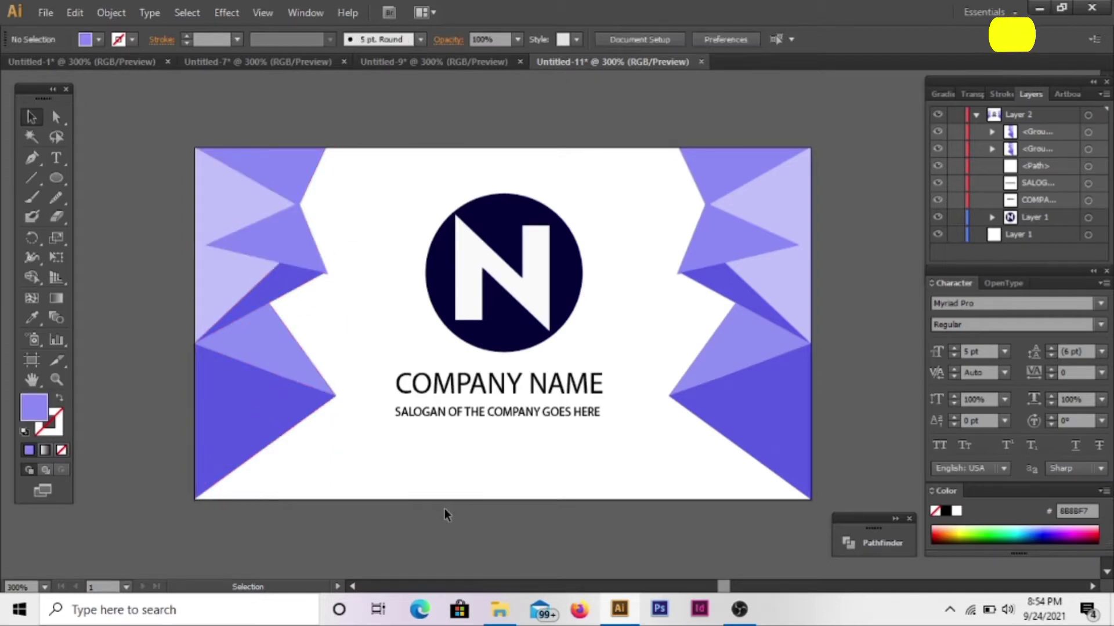
Add a new layer above Layer 1 and set the fill colour to lavender C5C5FC
click(1002, 237)
click(1064, 270)
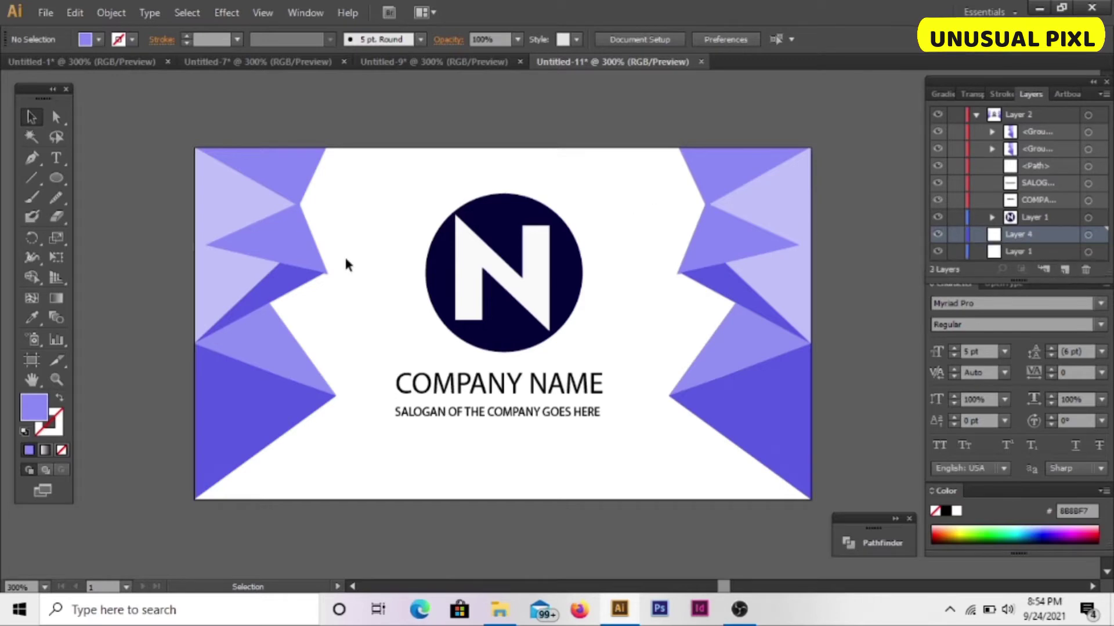
drag(54, 184, 93, 177)
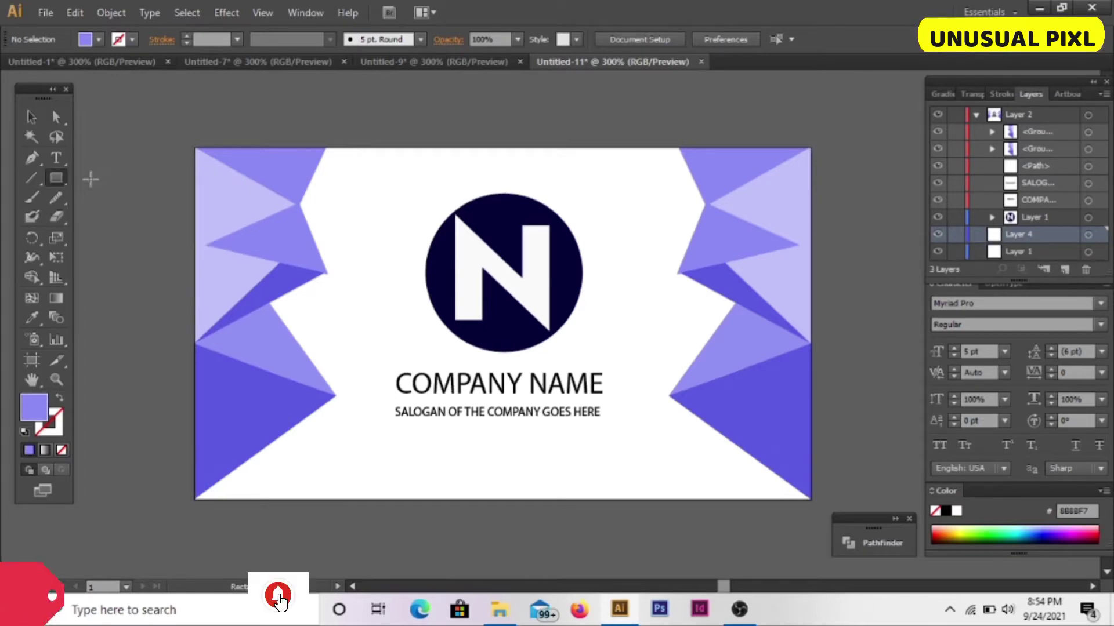
double_click(28, 415)
click(494, 276)
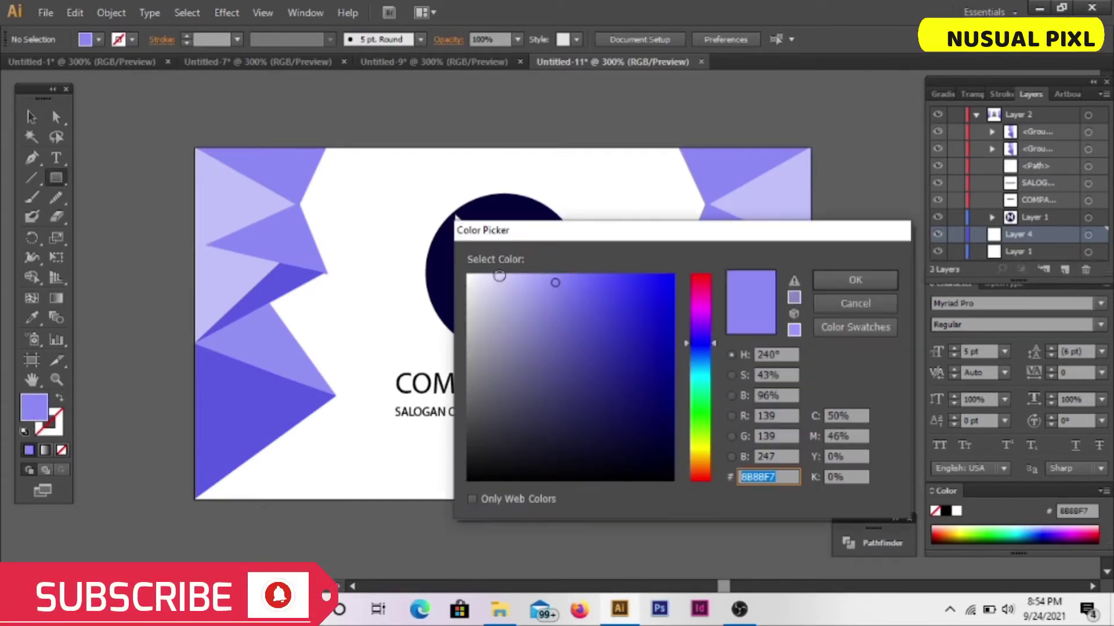
click(512, 276)
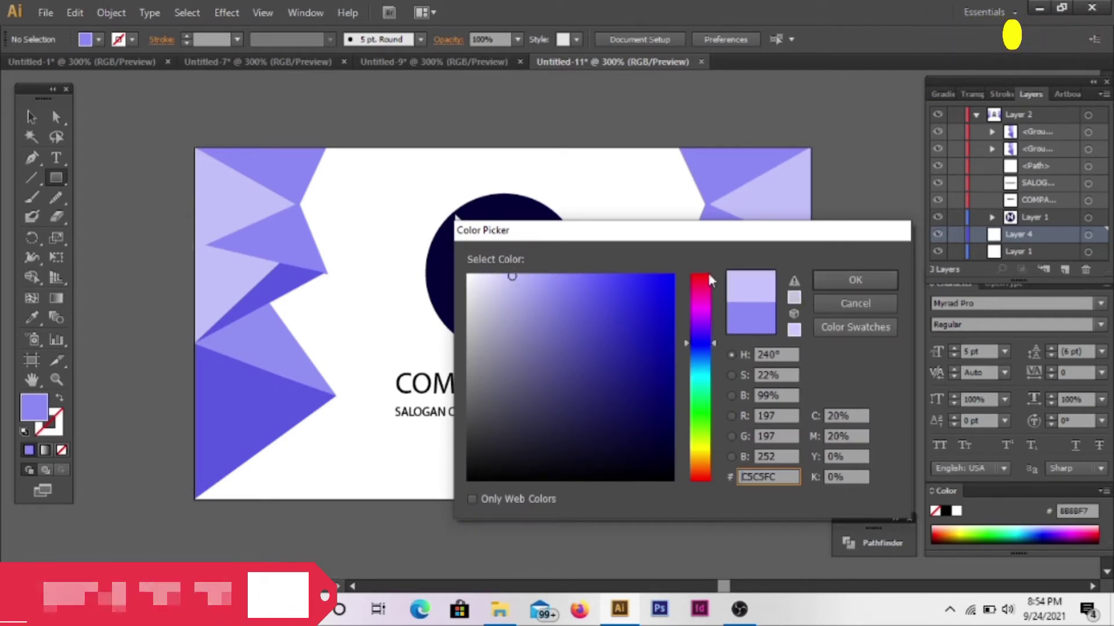
click(820, 282)
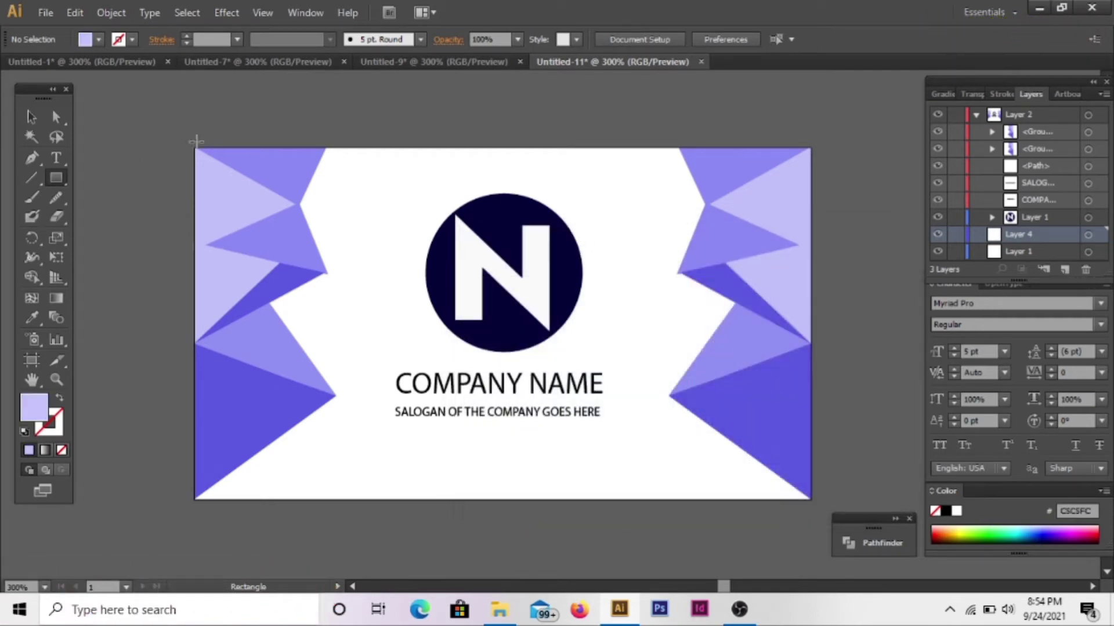
Draw a C5C5FC rectangle covering the whole card as its background
drag(193, 145, 811, 500)
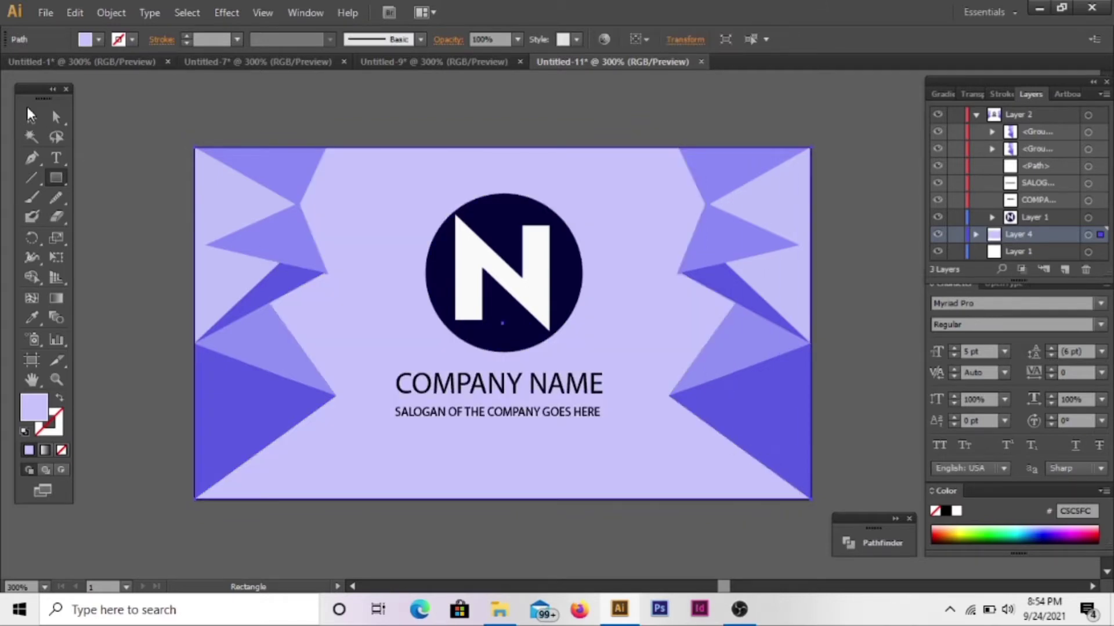
click(29, 116)
click(157, 93)
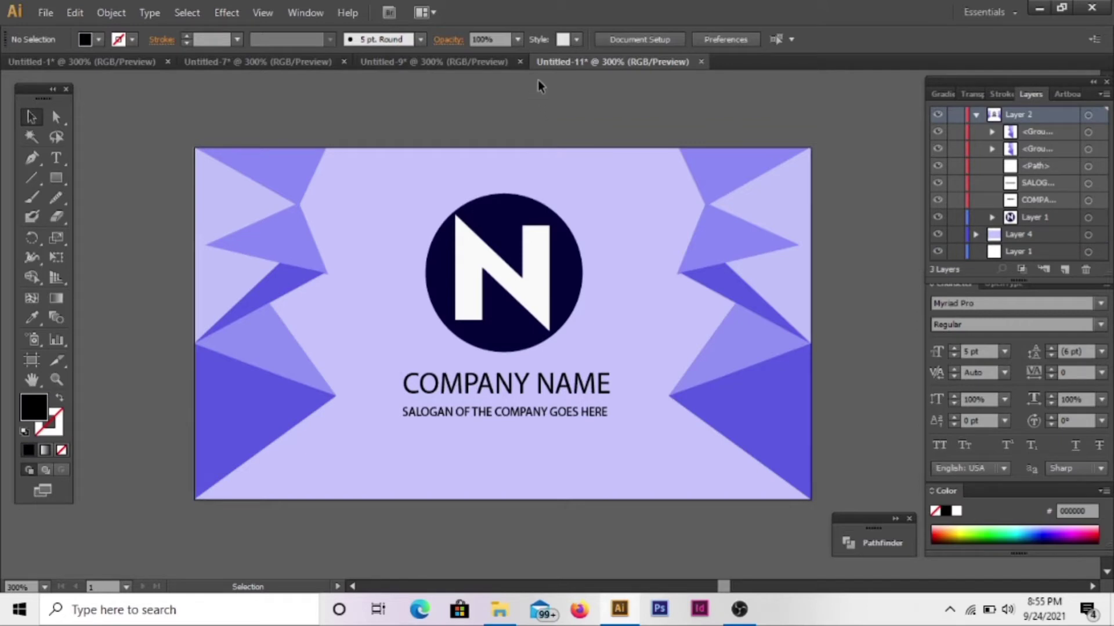
On Untitled-9, type the card holder's name in a text area near the top
click(435, 61)
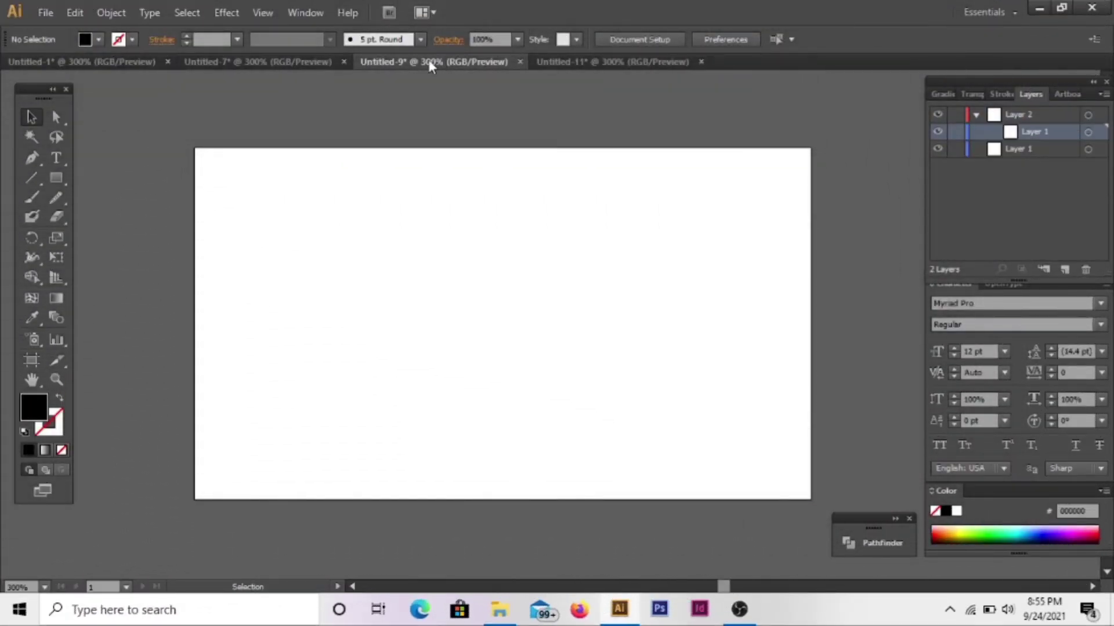
click(56, 158)
drag(266, 186, 555, 245)
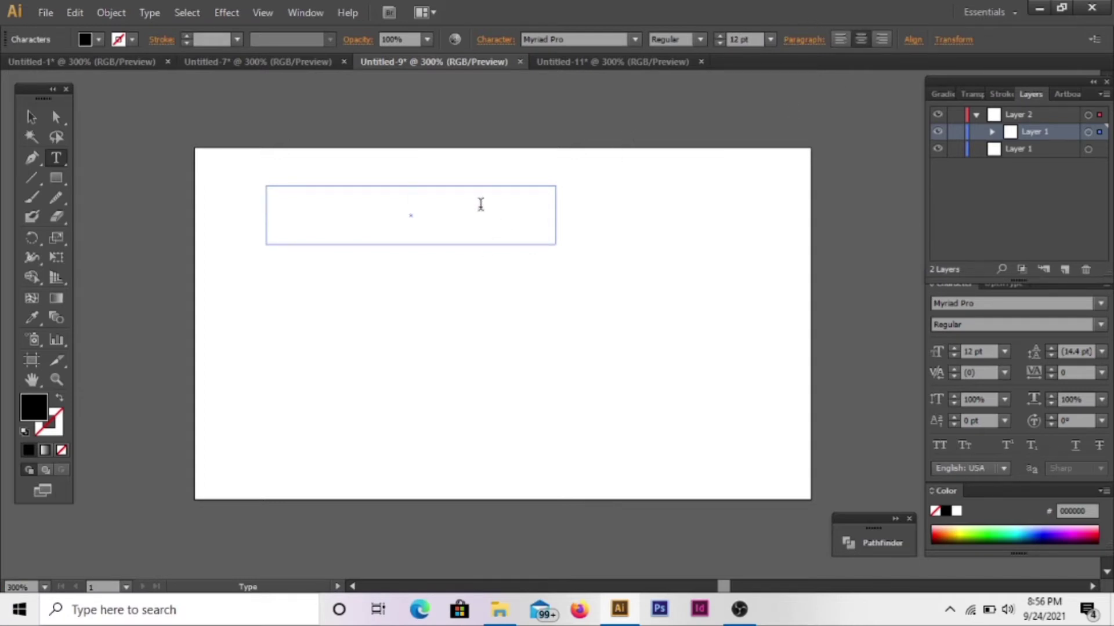
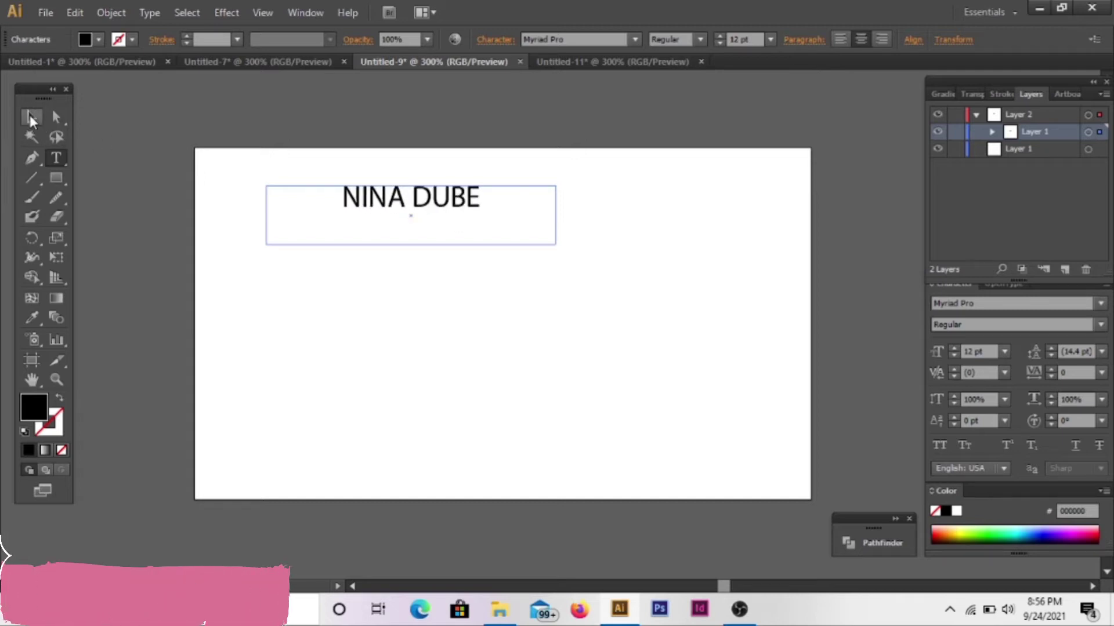
click(25, 119)
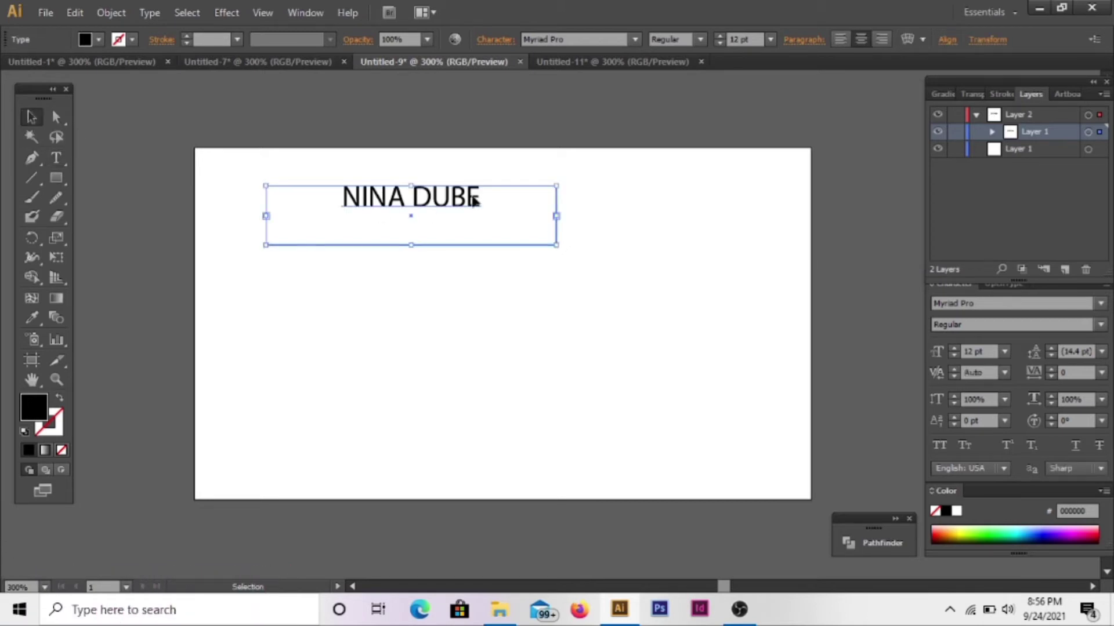
Set the name's font to A Grazing Mace
click(56, 158)
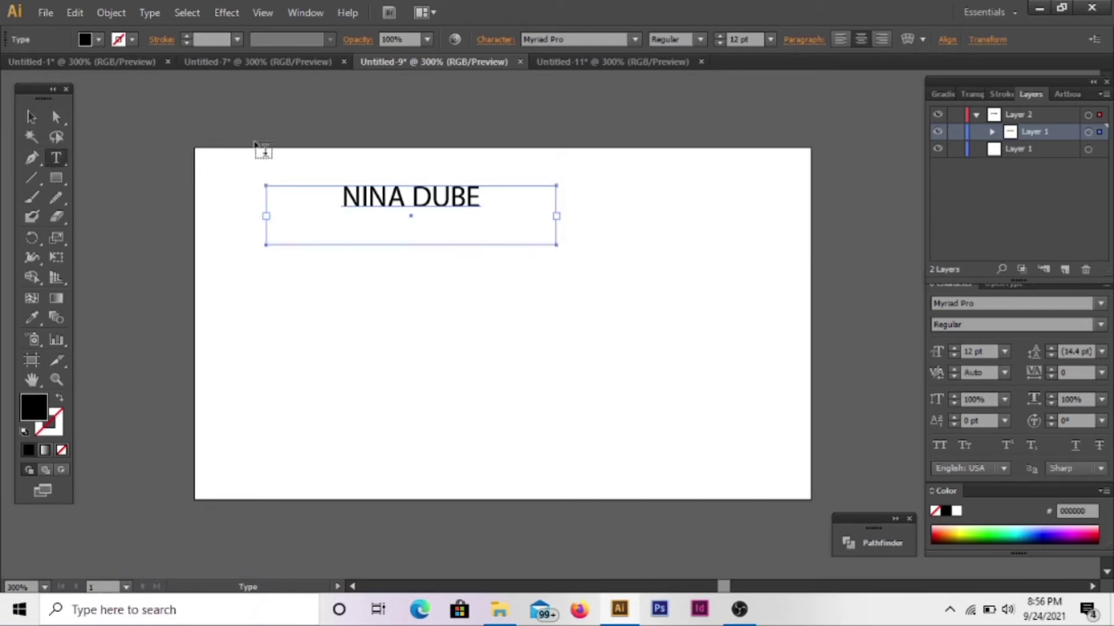
drag(499, 204, 297, 169)
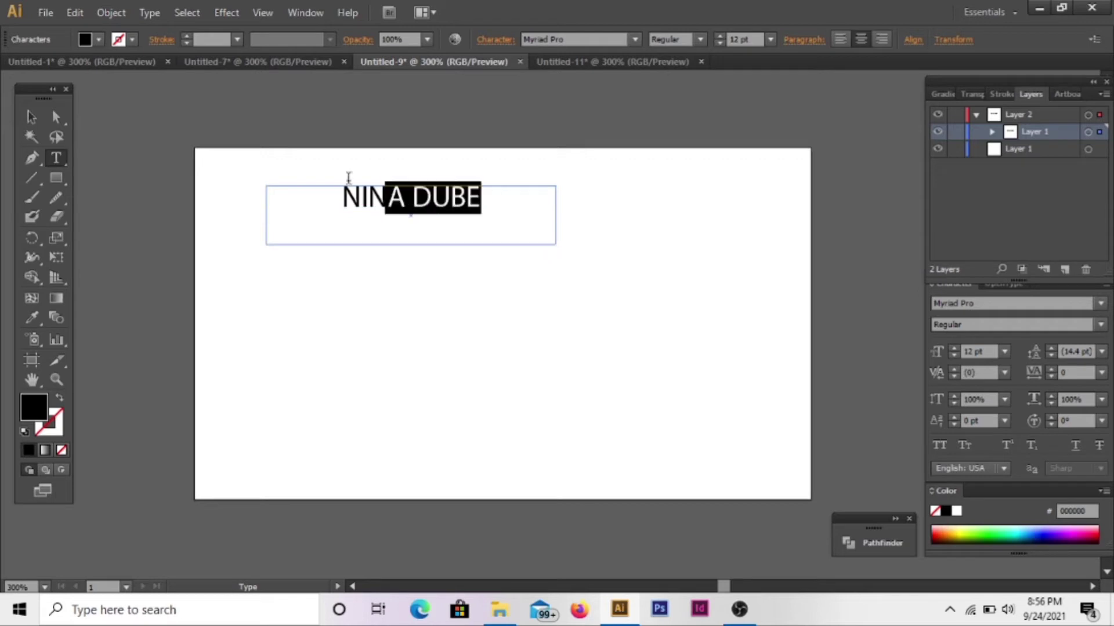
click(1102, 305)
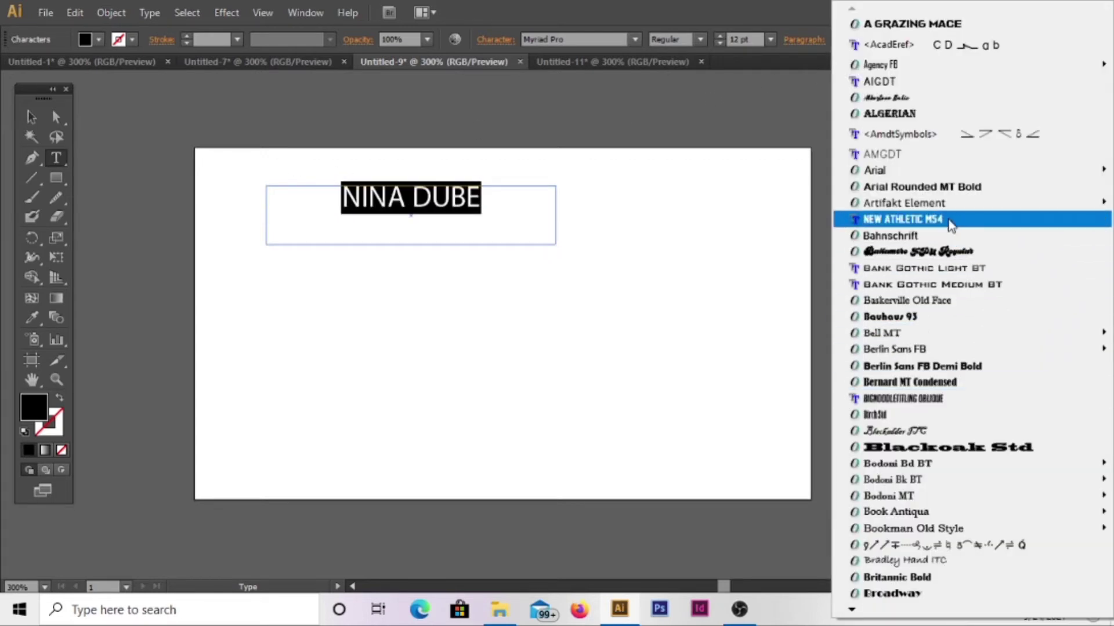
click(951, 114)
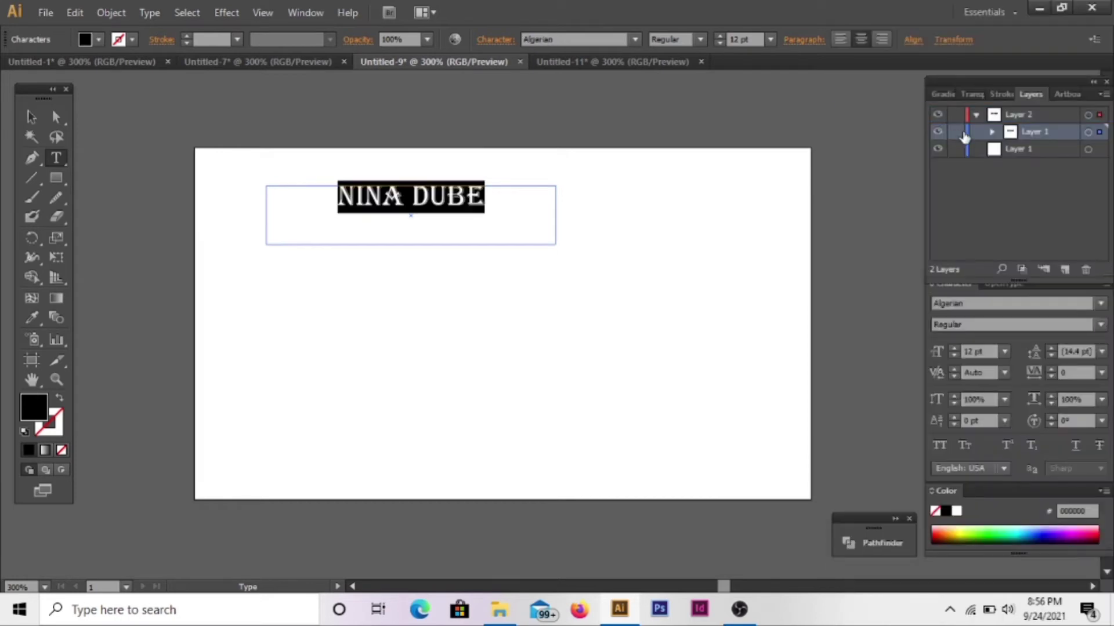
click(1101, 305)
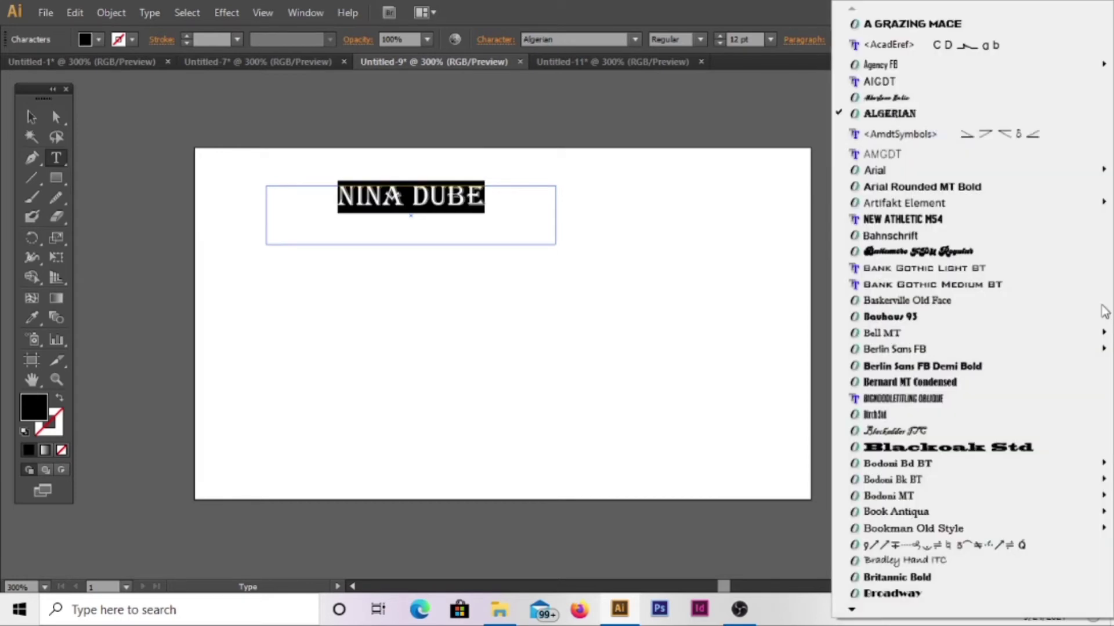
click(963, 24)
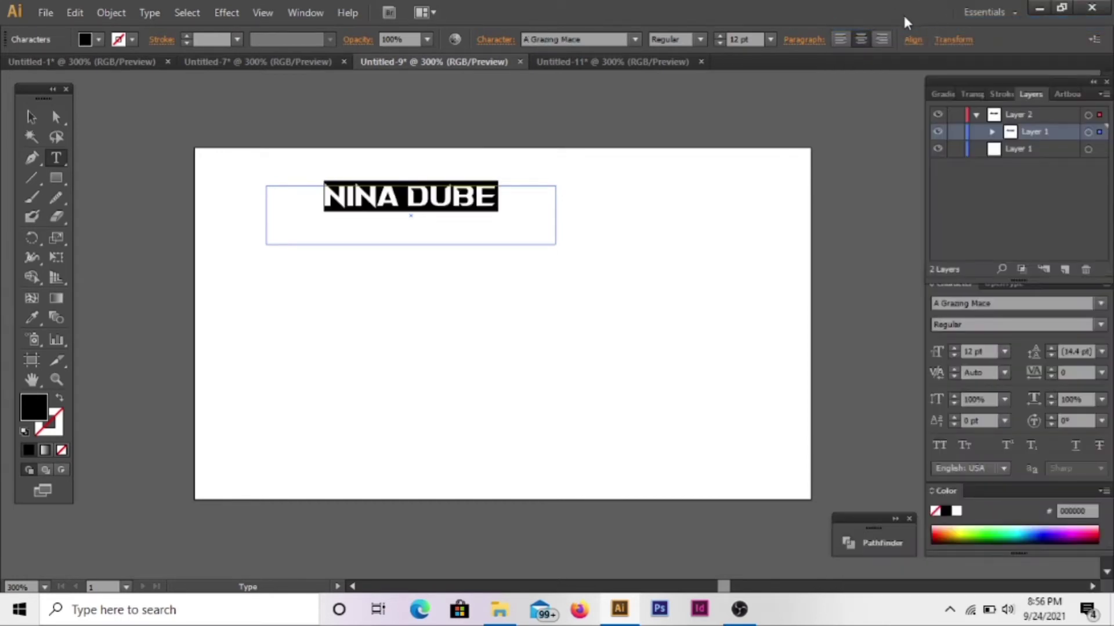
Move the name text slightly lower on the card
click(31, 117)
click(485, 275)
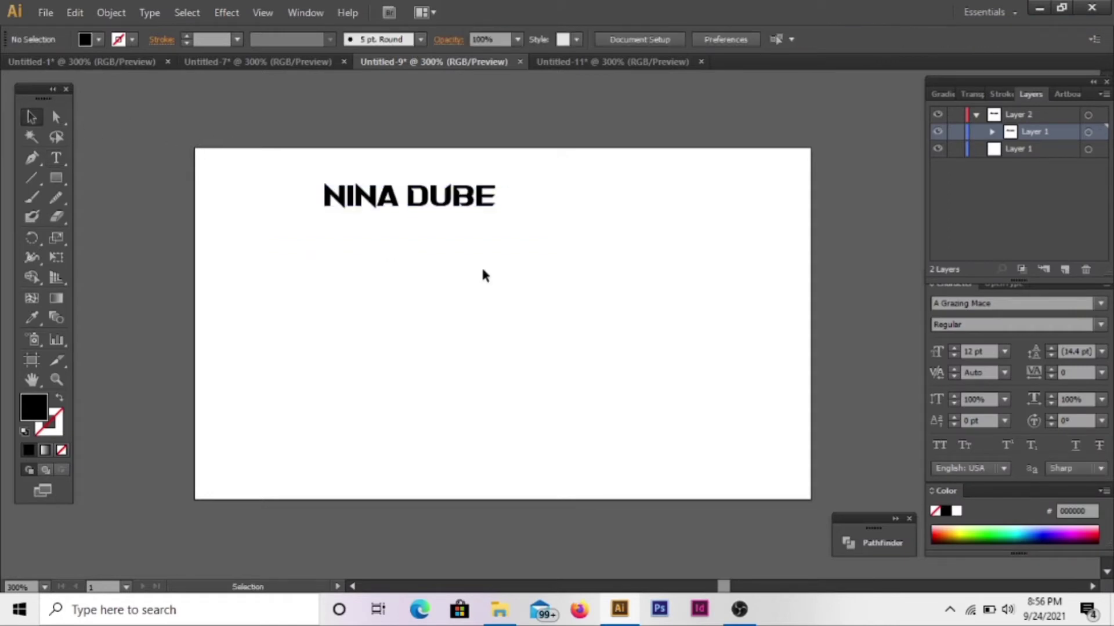
drag(464, 202, 467, 249)
click(430, 295)
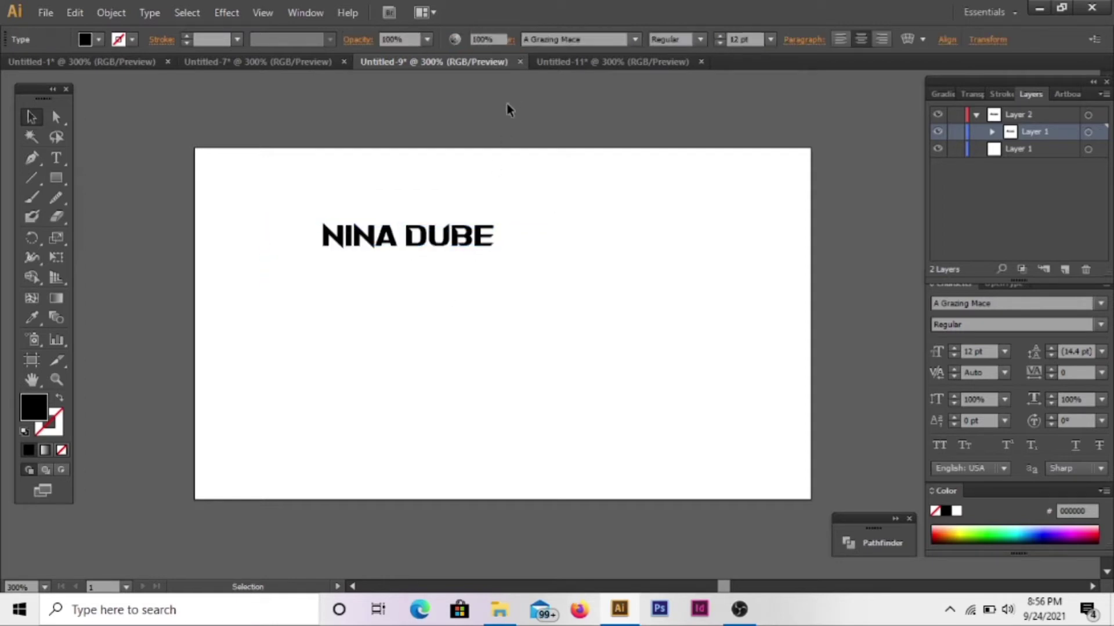
click(56, 157)
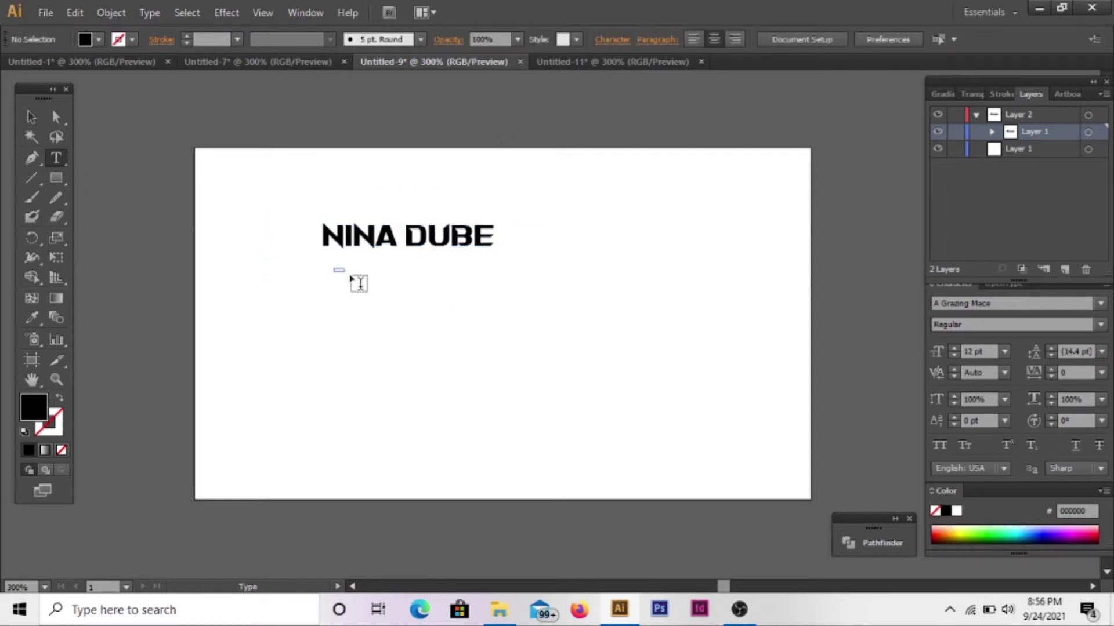
Add 'GRAPHIC DESIGNER' in 5 pt text, centred just under the name
drag(333, 268, 528, 301)
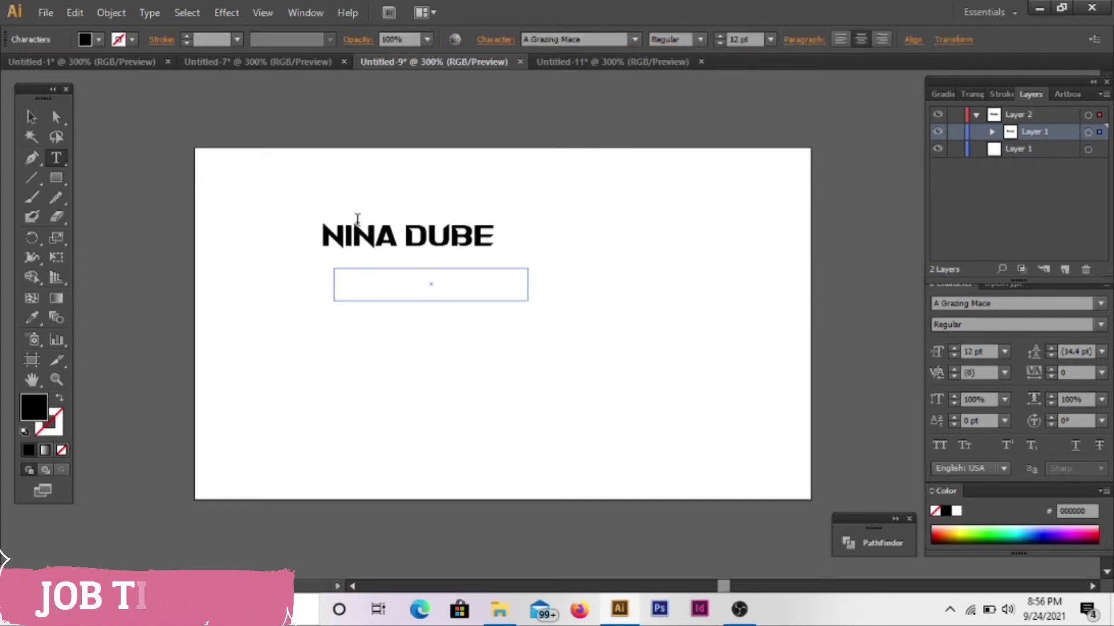
click(720, 43)
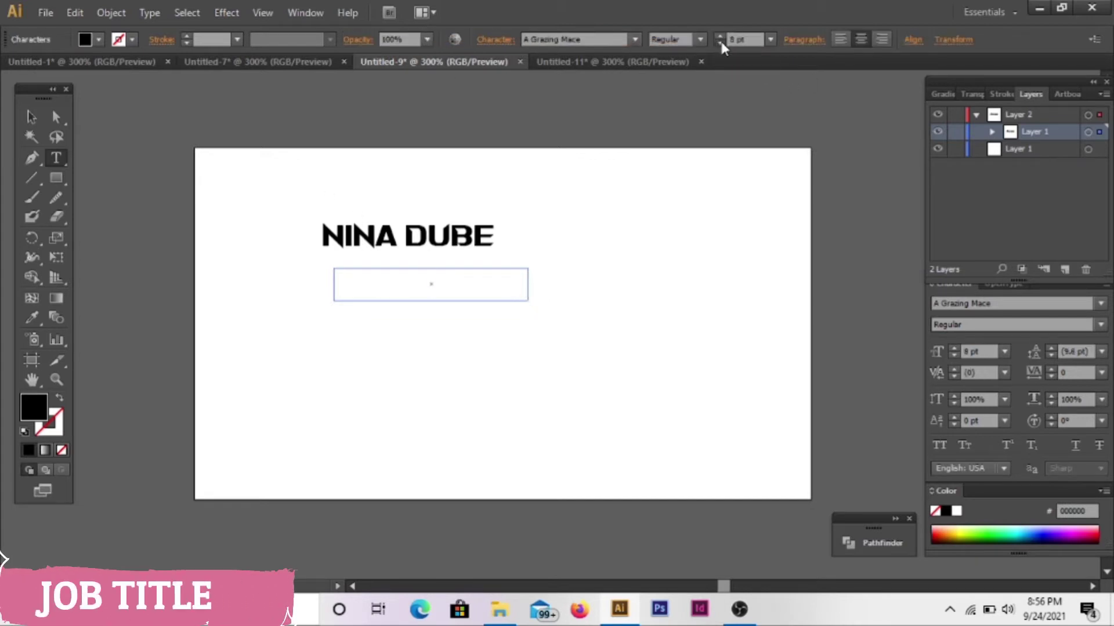
click(719, 43)
text(GRA)
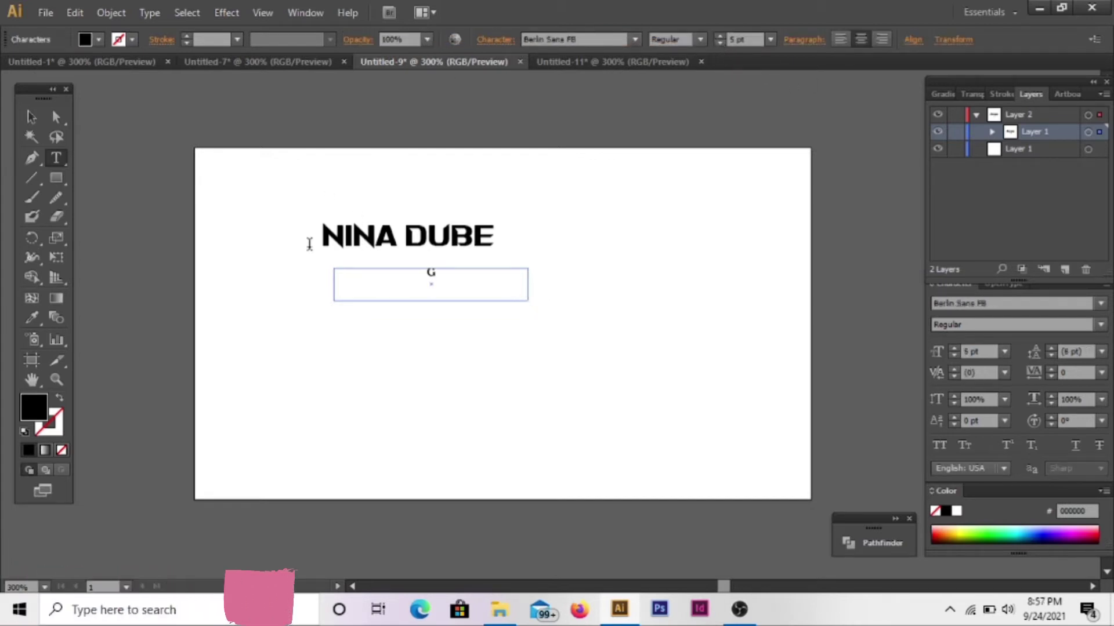
text(PH)
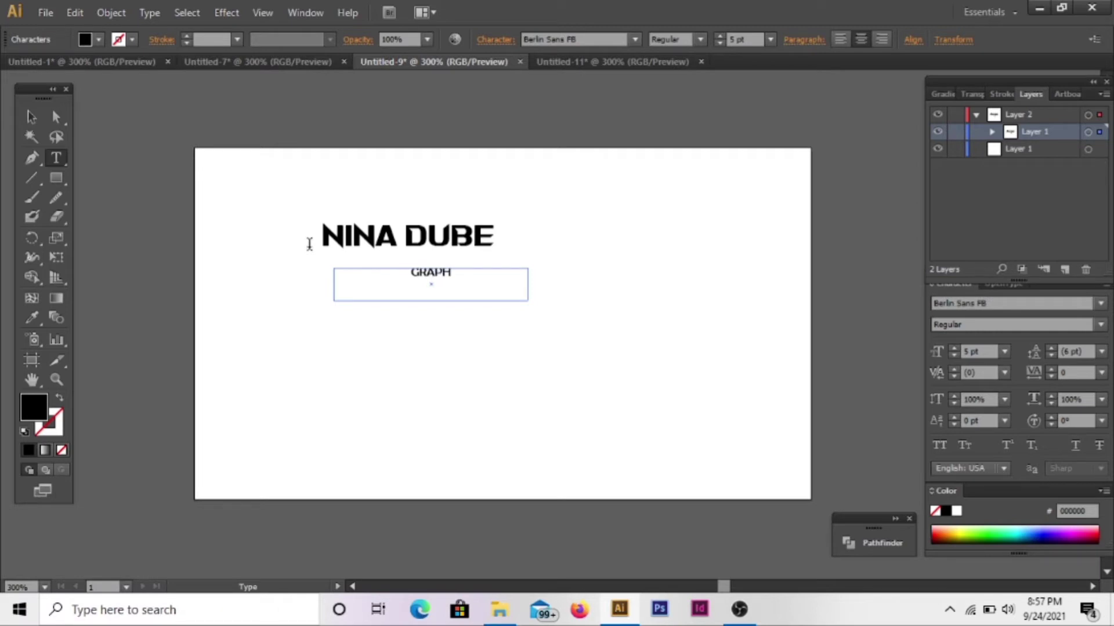
text(IC)
text( DESIG)
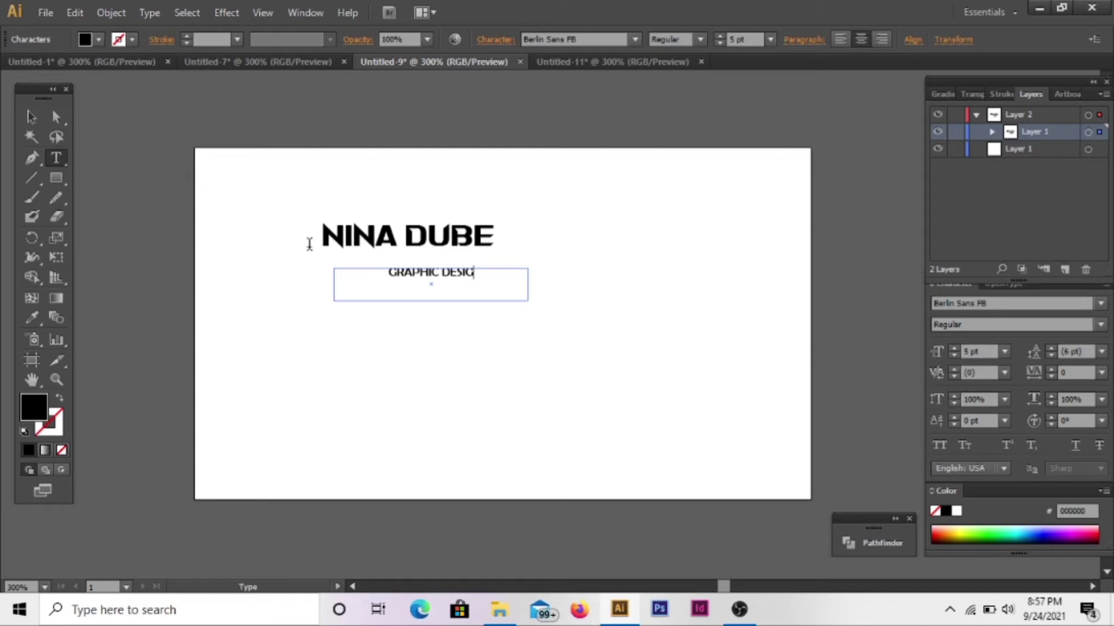
text(NER)
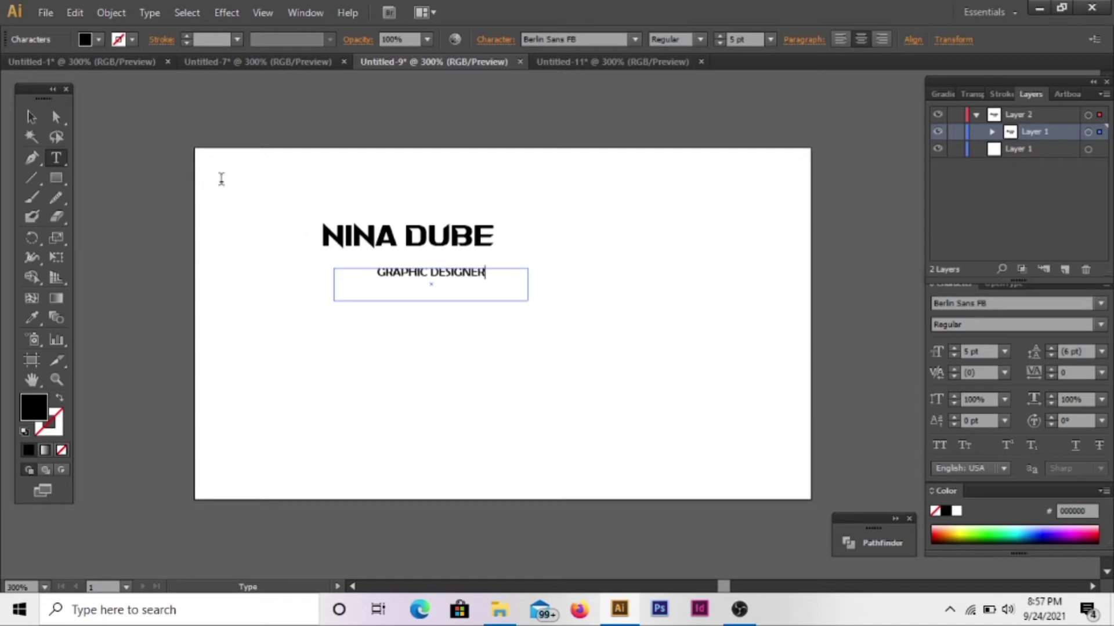
click(32, 118)
click(319, 267)
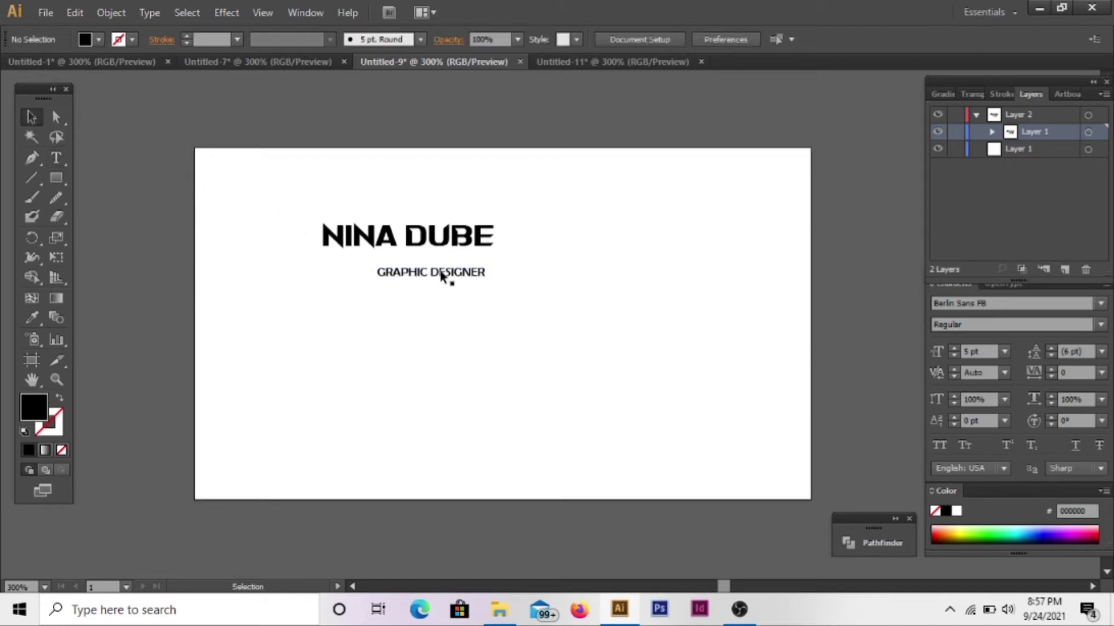
drag(442, 277, 417, 266)
click(524, 286)
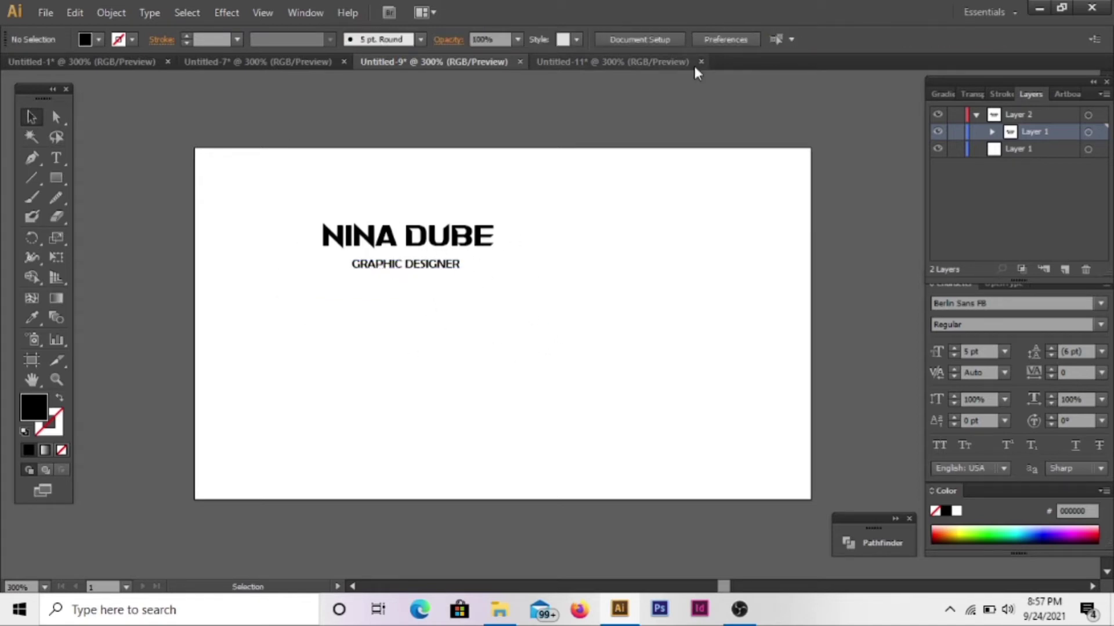
Copy the left triangle group from Untitled-11 and paste it at Untitled-9's left edge
click(614, 61)
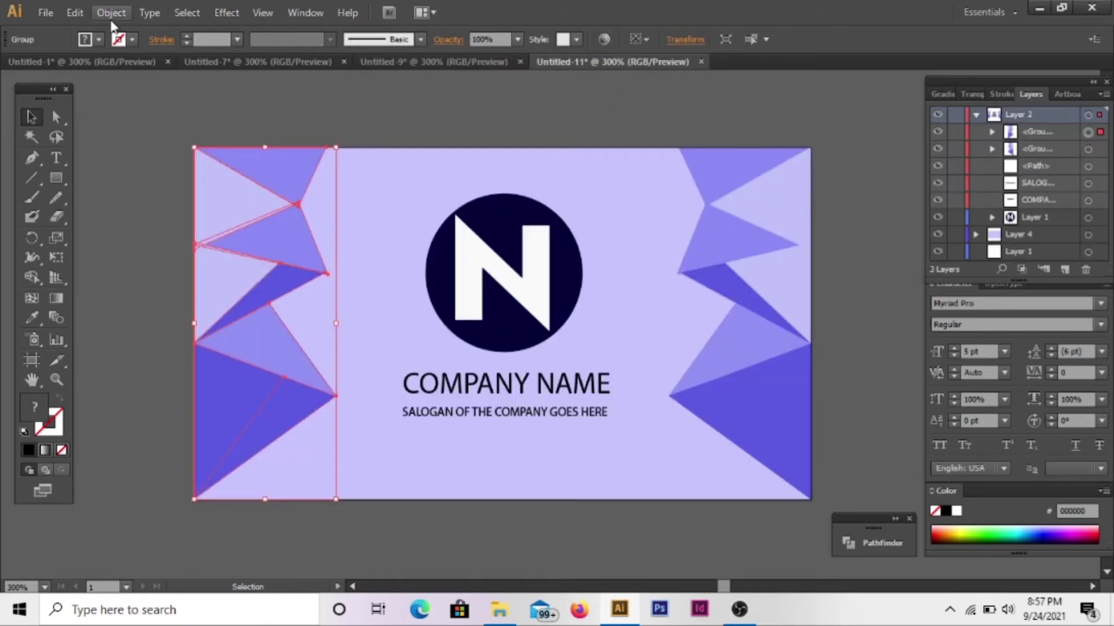
click(75, 12)
click(124, 91)
click(454, 63)
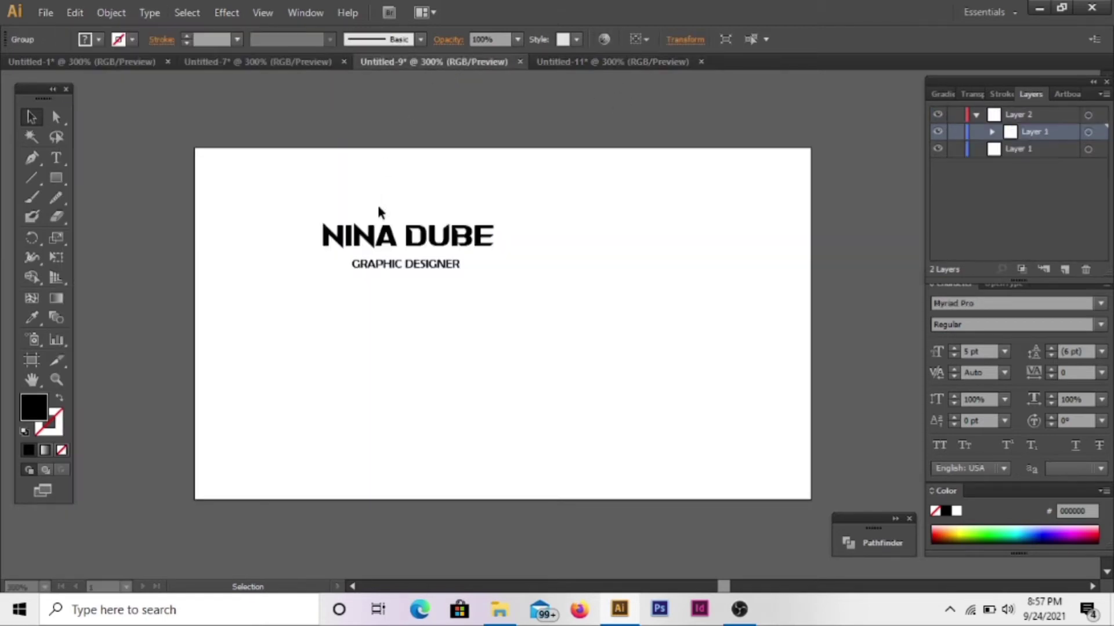
key(ctrl+v)
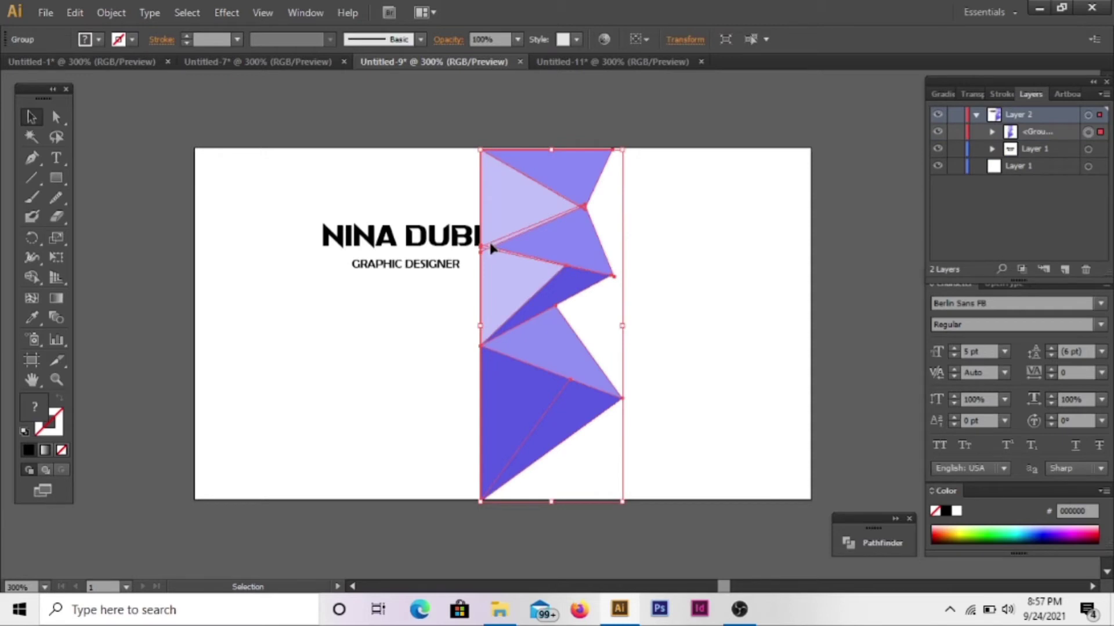
drag(565, 177, 282, 179)
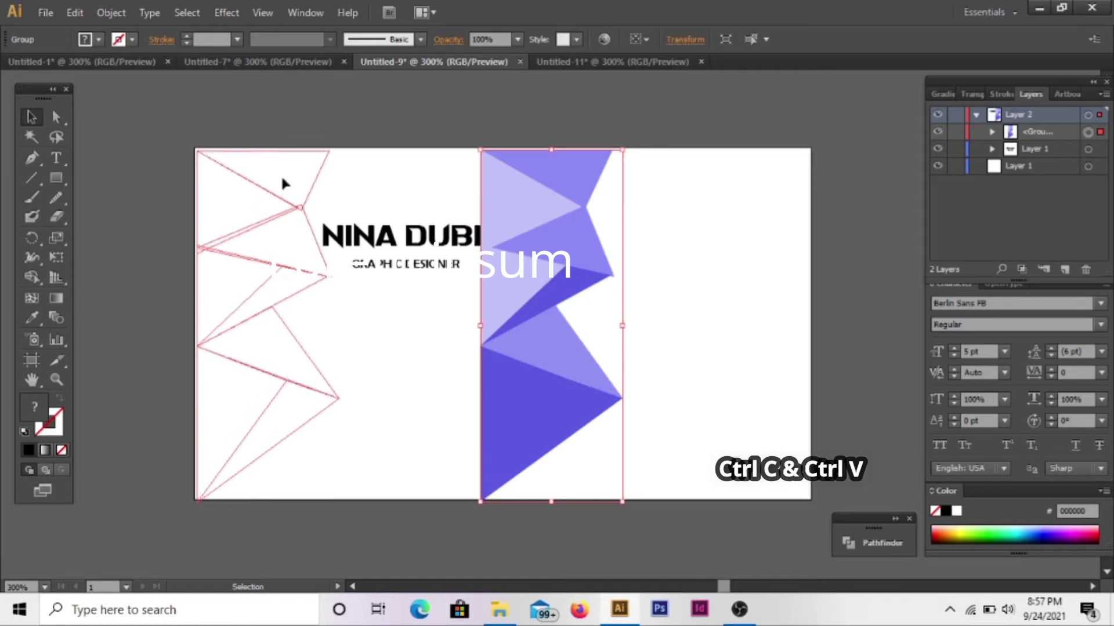
drag(283, 180, 280, 174)
Scale the pasted triangle group down and move it up and left
click(33, 117)
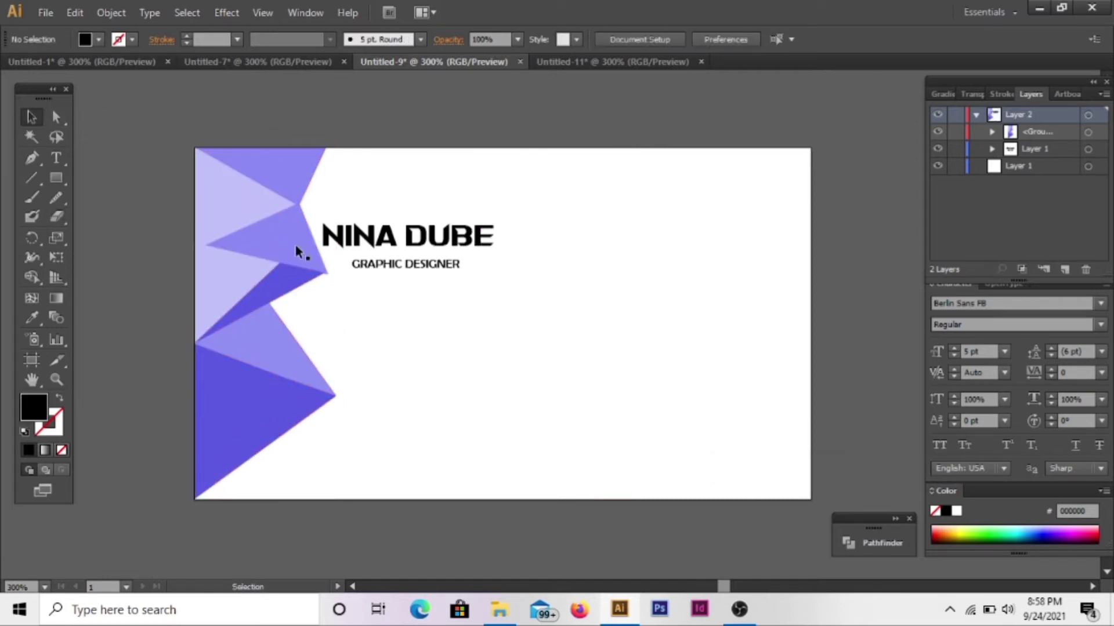
click(279, 441)
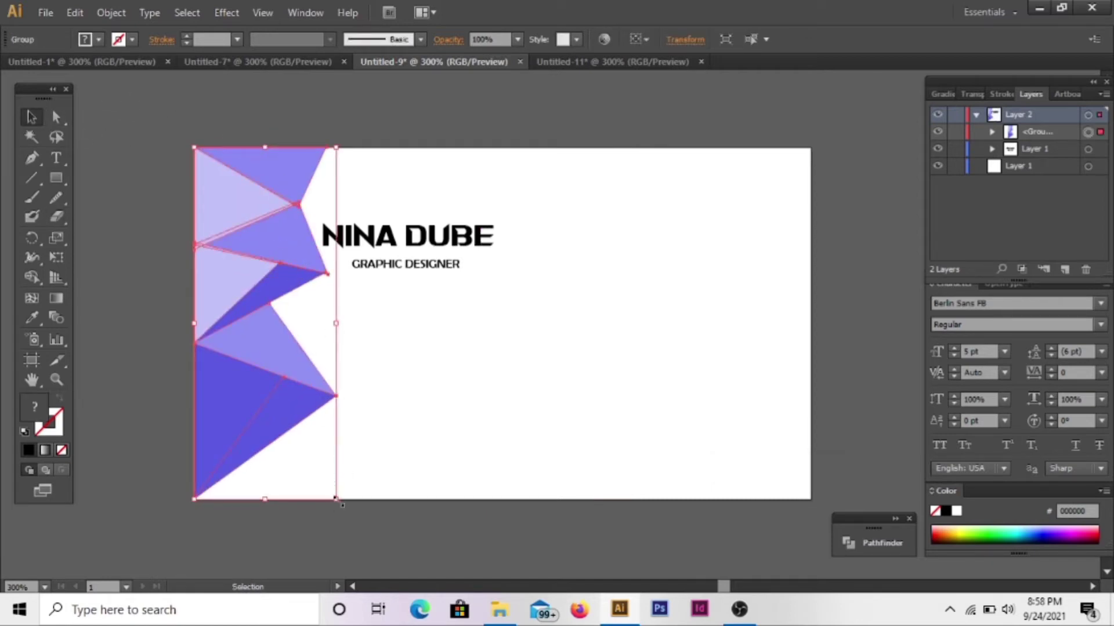
drag(334, 498, 322, 463)
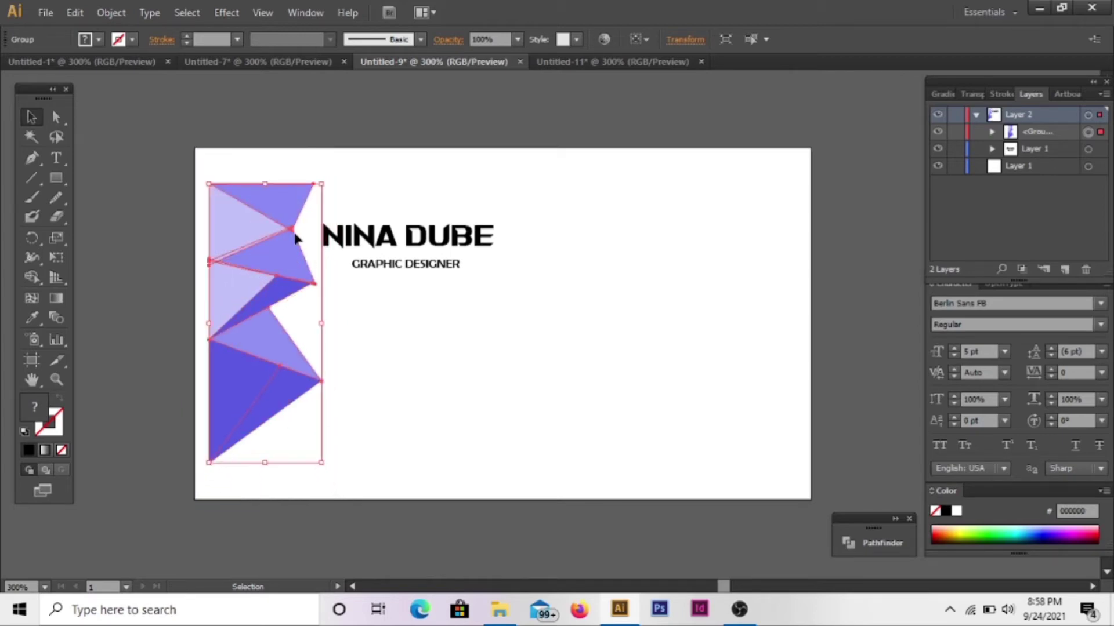
drag(284, 203, 272, 175)
key(ctrl+shift+a)
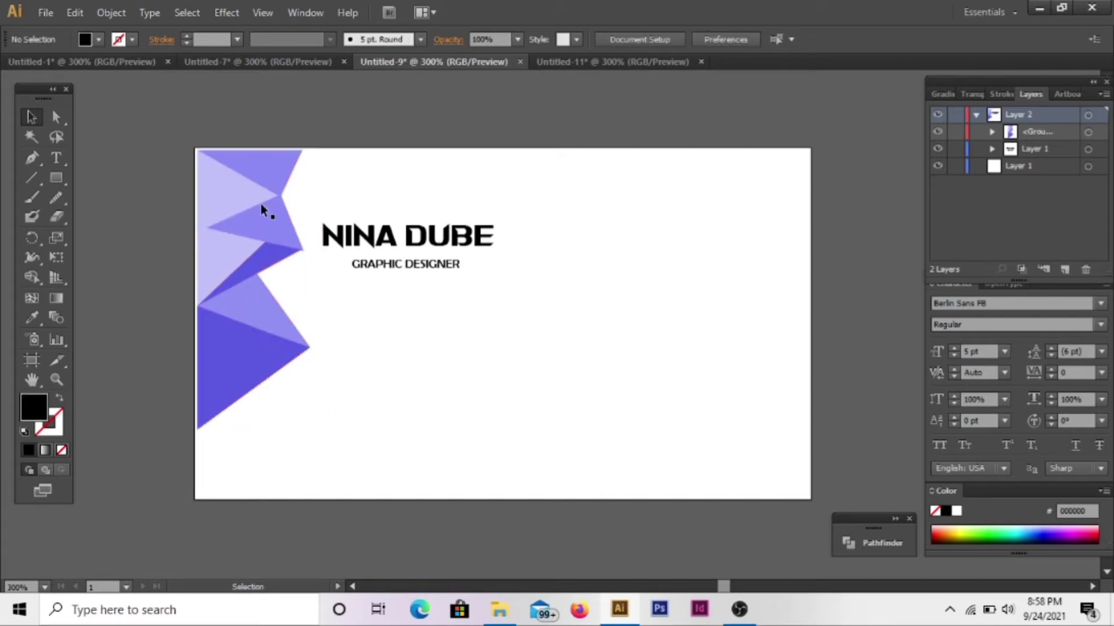
Nudge the triangles left and up, then eyedrop their purple as the fill
click(260, 212)
key(Left)
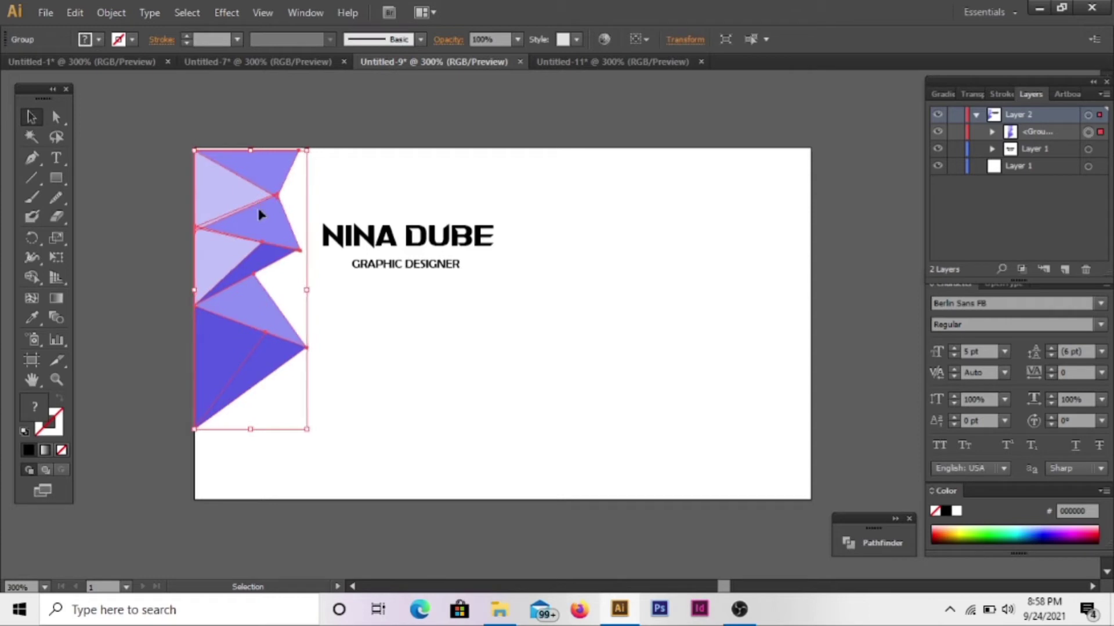
key(Up)
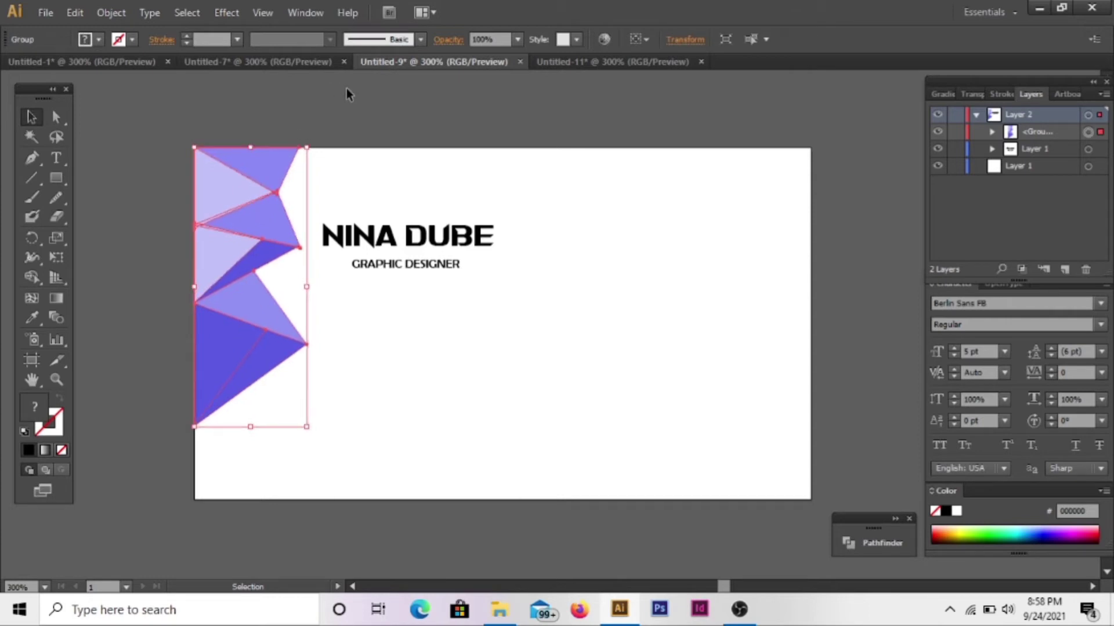
click(346, 92)
key(i)
click(294, 244)
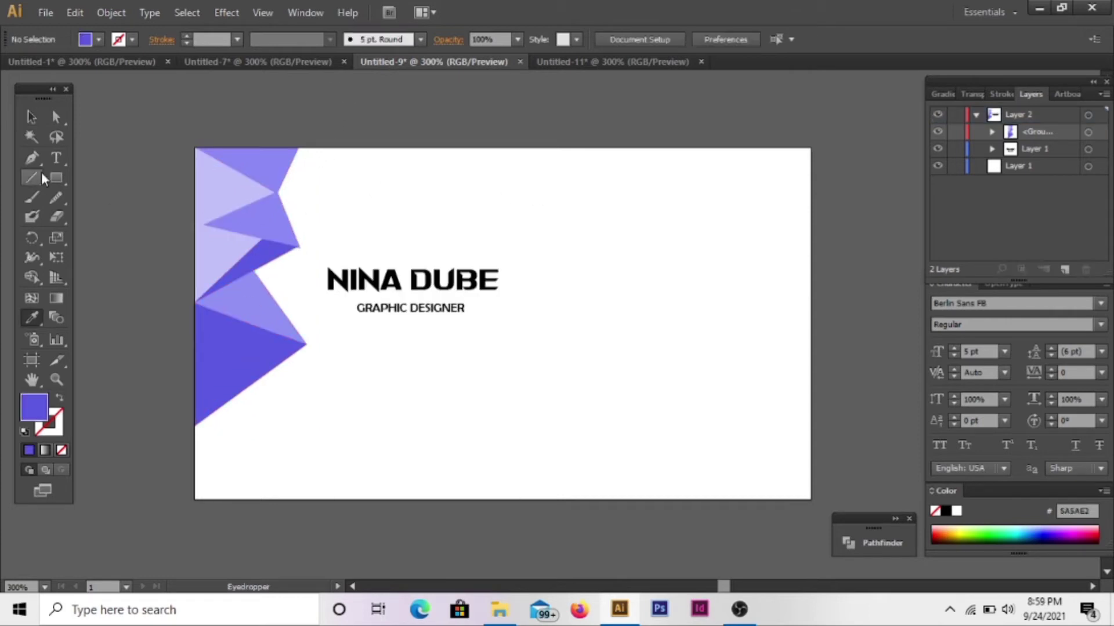
Draw a thin vertical purple bar right of the name and title, nudged slightly lower
click(56, 177)
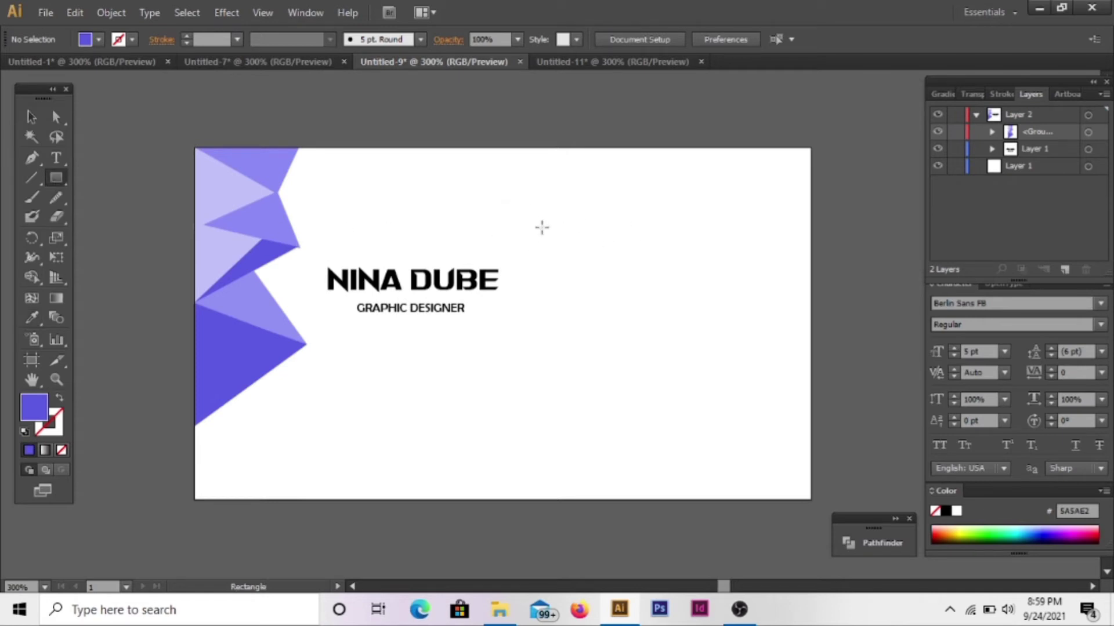
drag(523, 220, 519, 367)
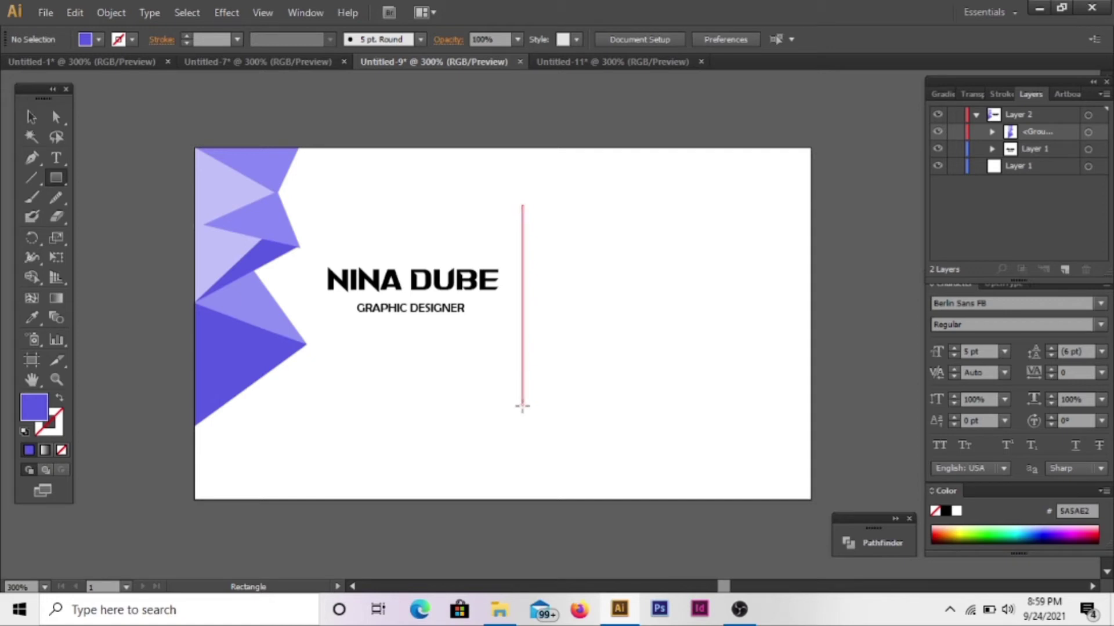
drag(519, 402, 519, 402)
click(31, 117)
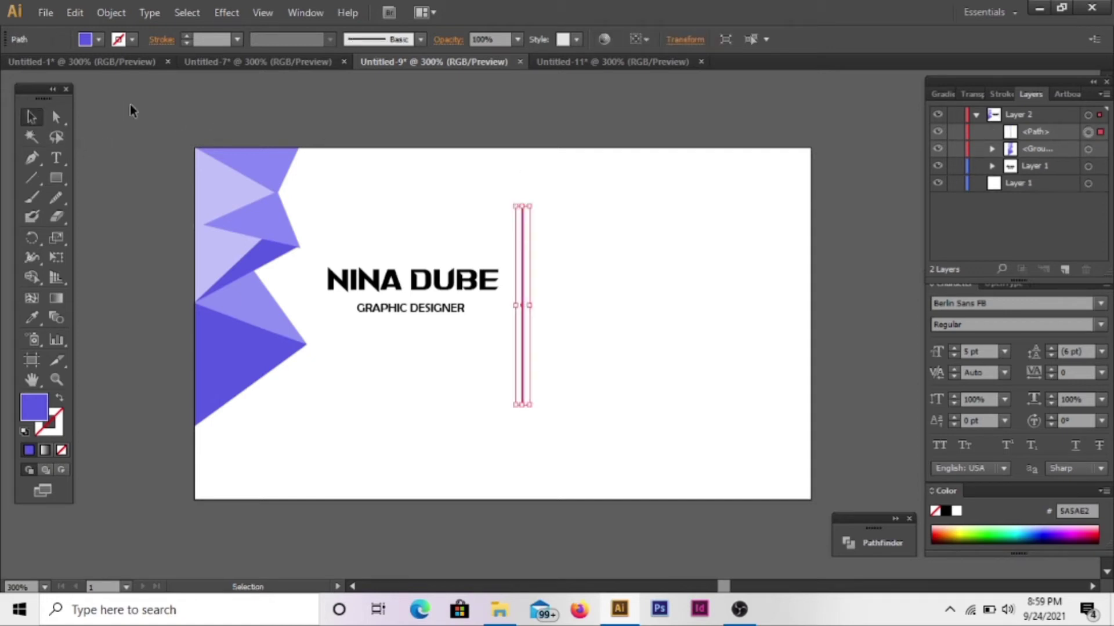
click(444, 118)
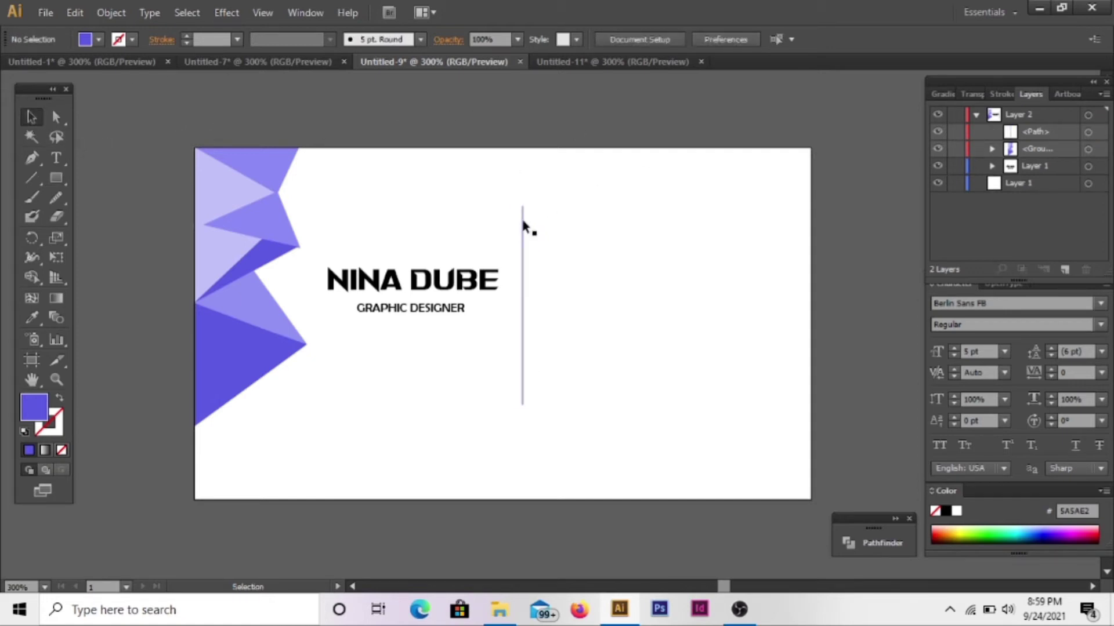
drag(522, 226, 524, 238)
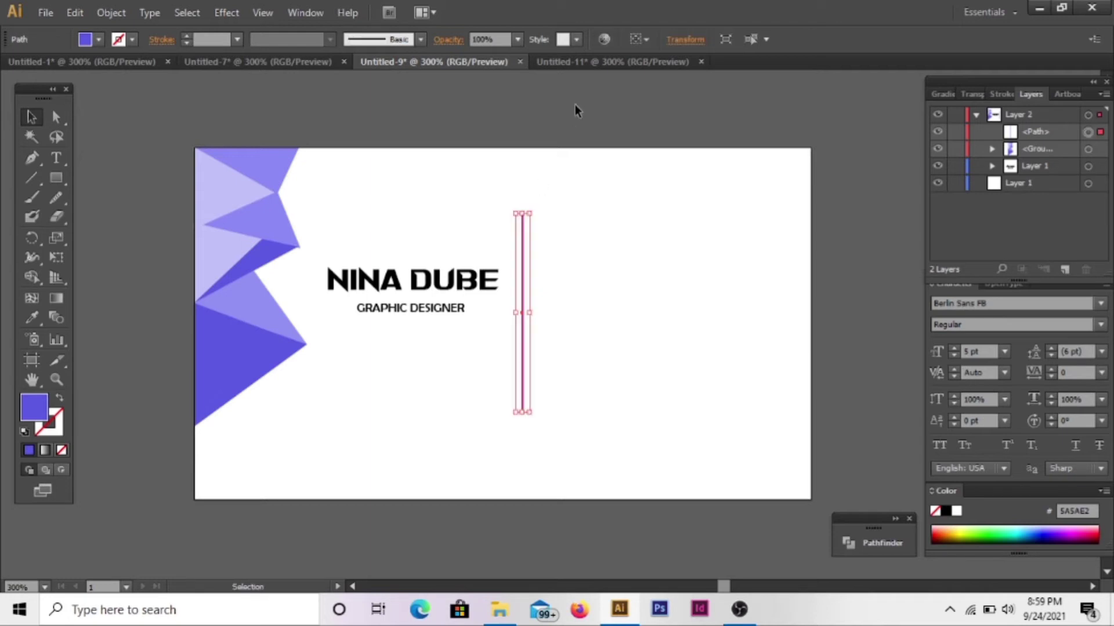
click(537, 247)
click(522, 258)
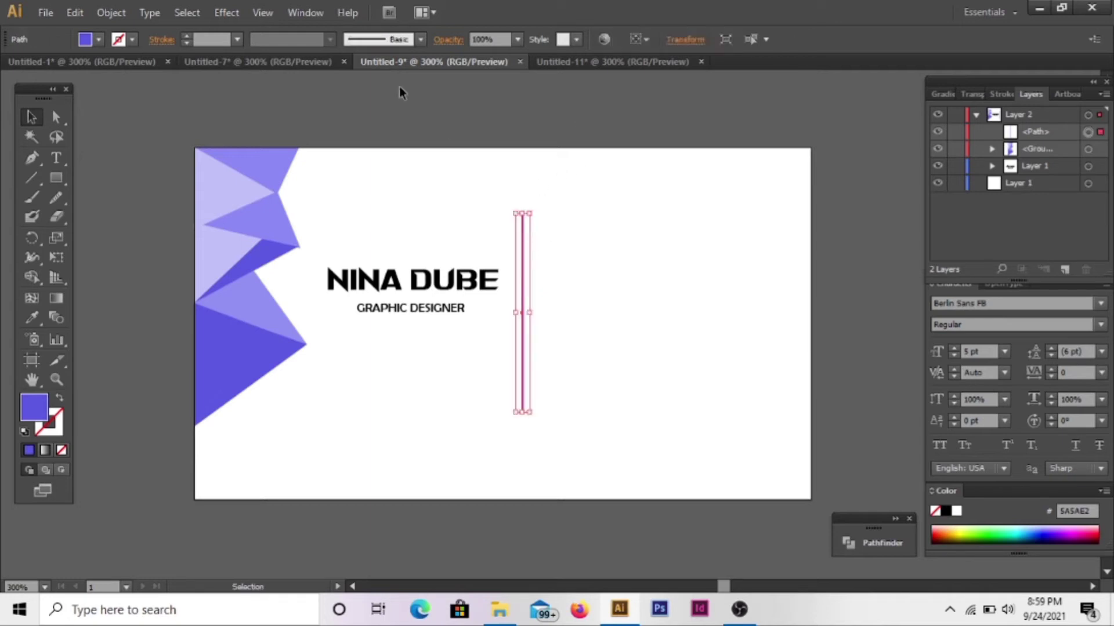
Apply a Drop Shadow (Multiply, 79% opacity, 0.1 in offsets, 0.07 in blur) to the divider
click(226, 12)
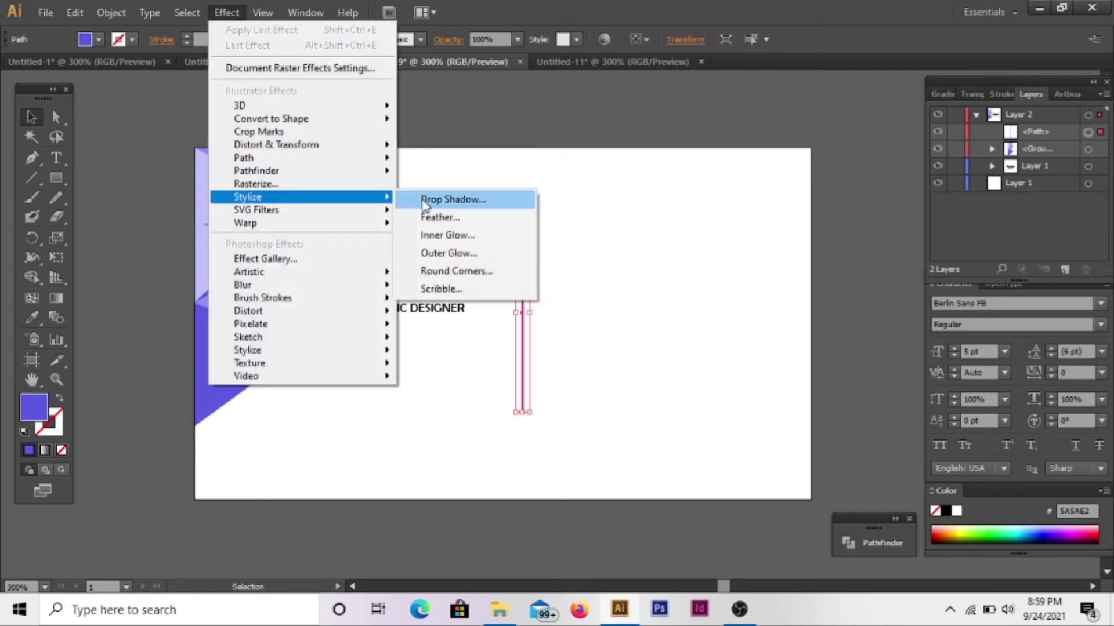
click(414, 198)
click(789, 416)
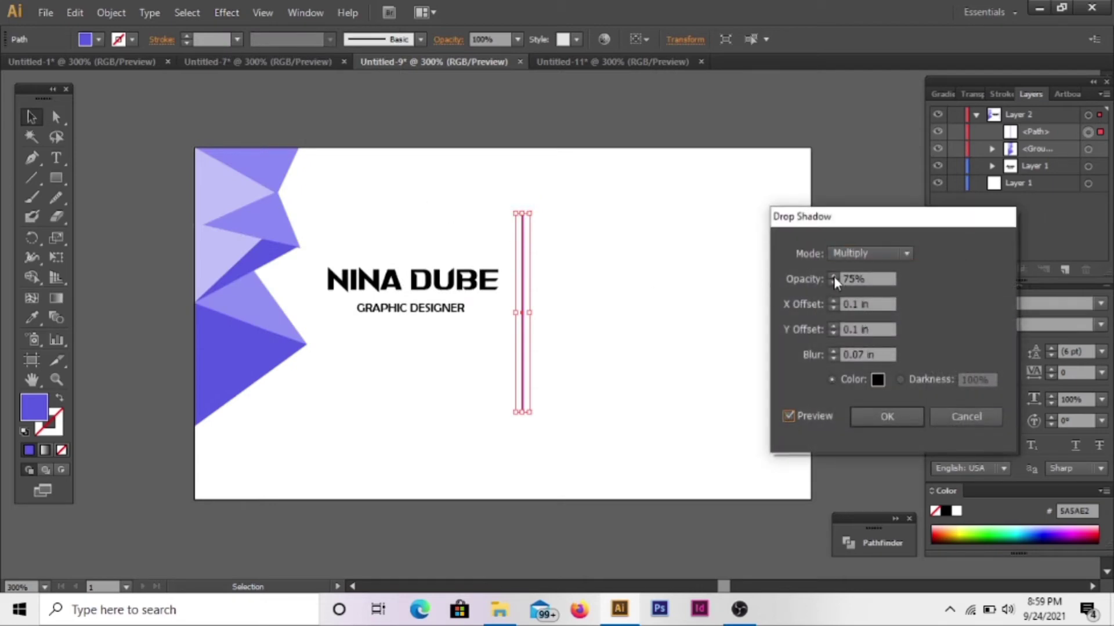
click(882, 417)
click(698, 301)
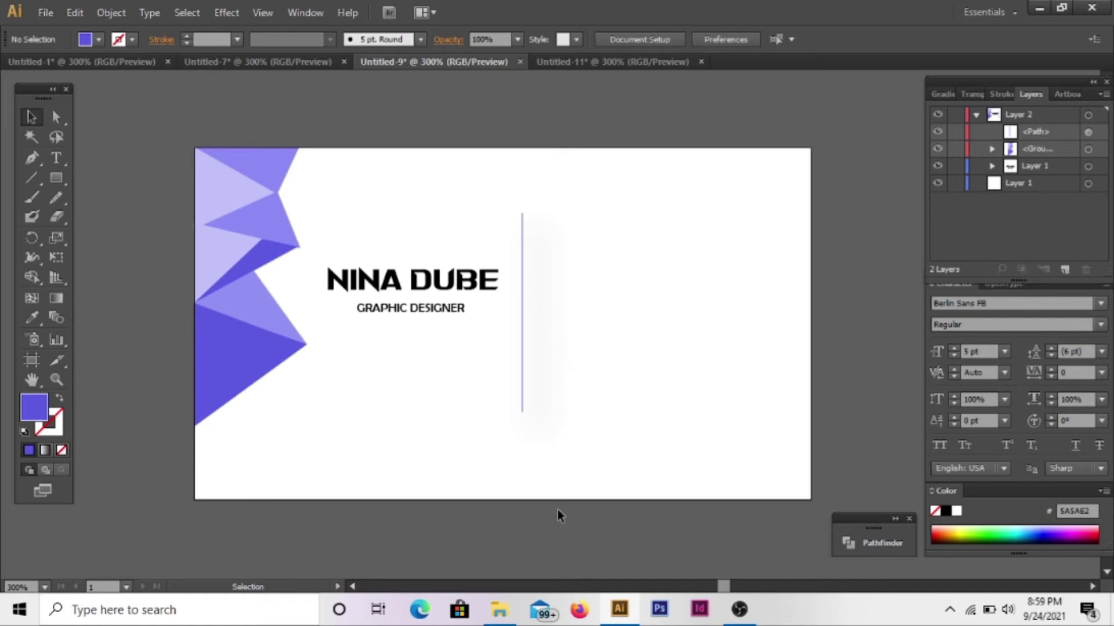
Copy the right-side triangle group from the company-name card
drag(558, 509, 514, 394)
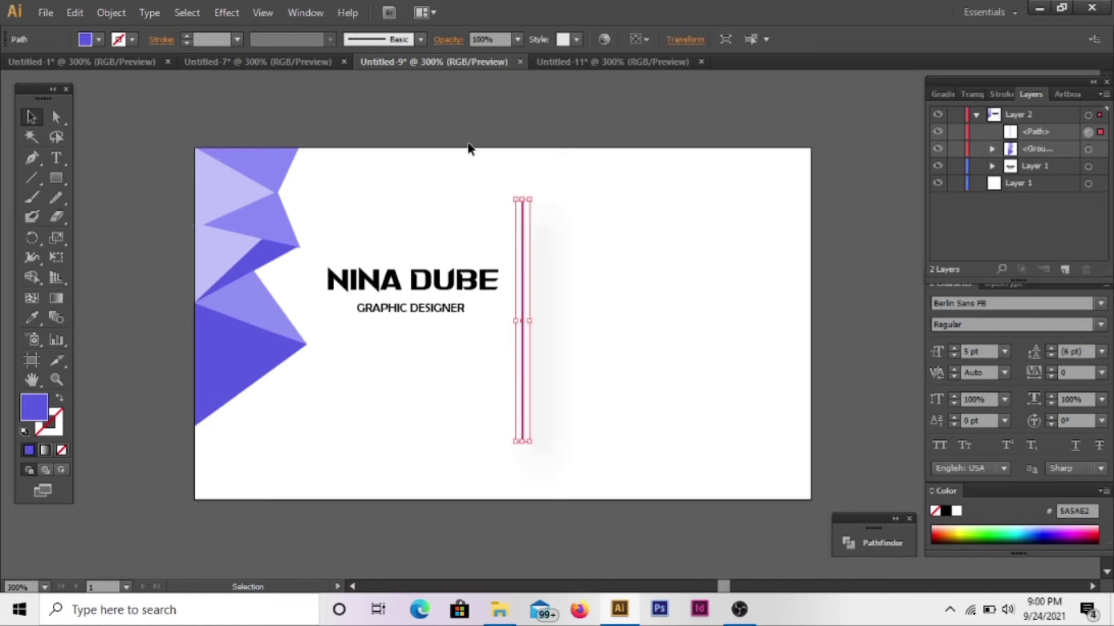
click(566, 63)
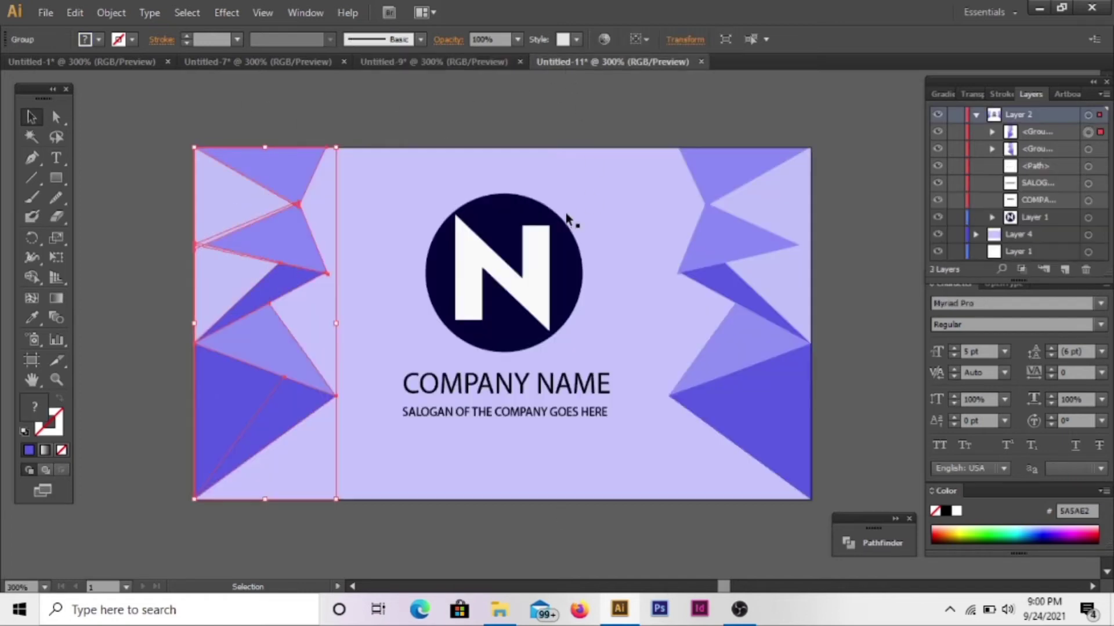
click(715, 220)
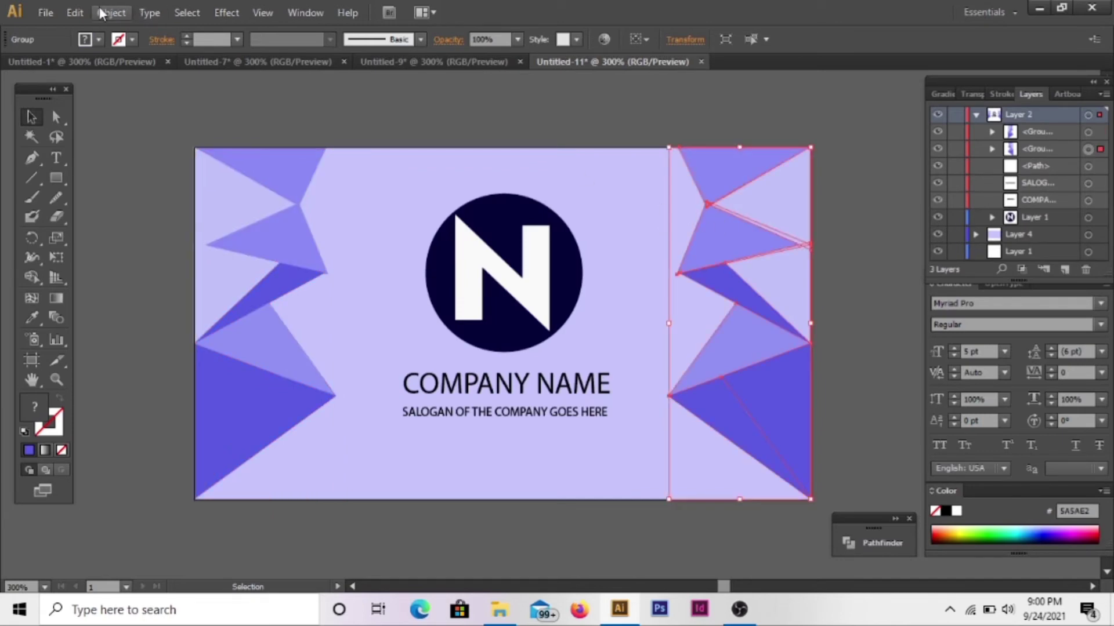
click(75, 13)
click(110, 94)
click(400, 61)
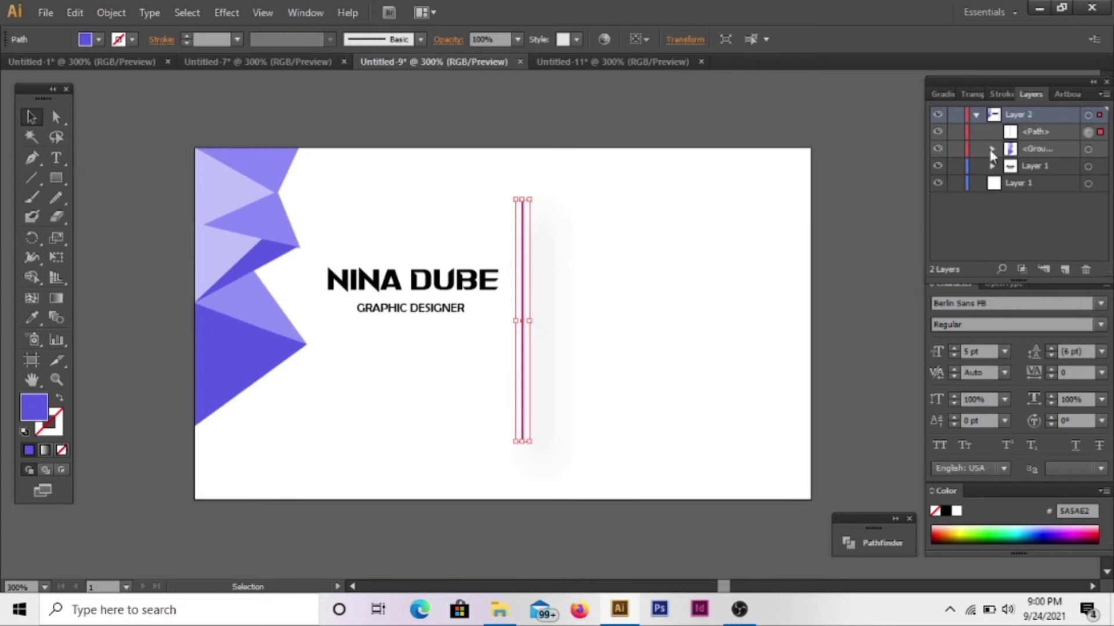
Paste the triangles on the card's right edge and make them narrower
key(ctrl+v)
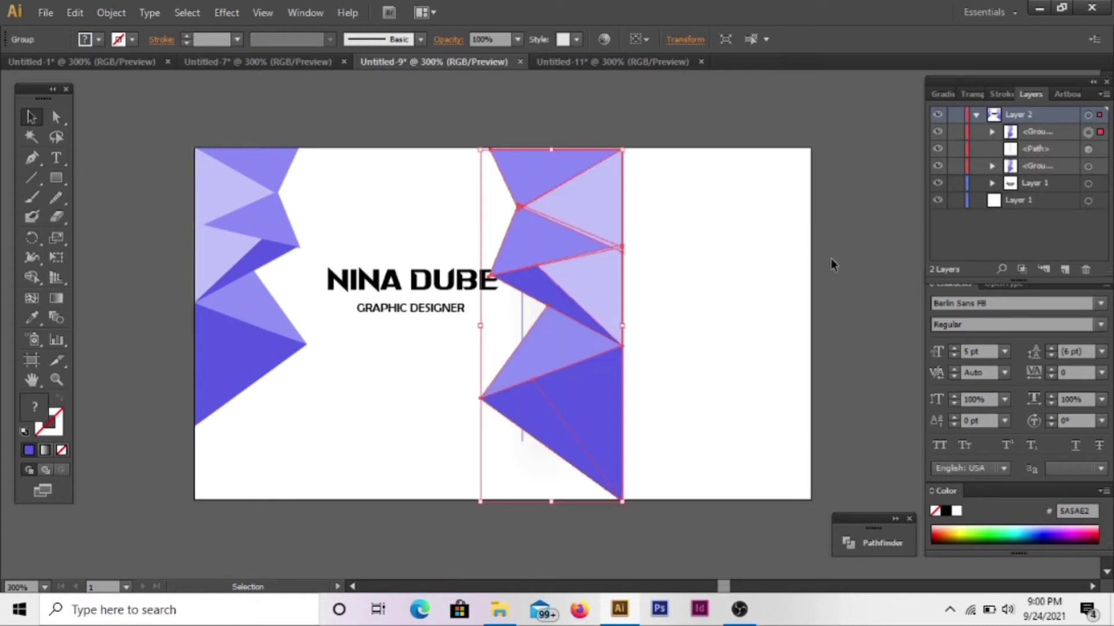
drag(591, 218, 783, 209)
click(850, 211)
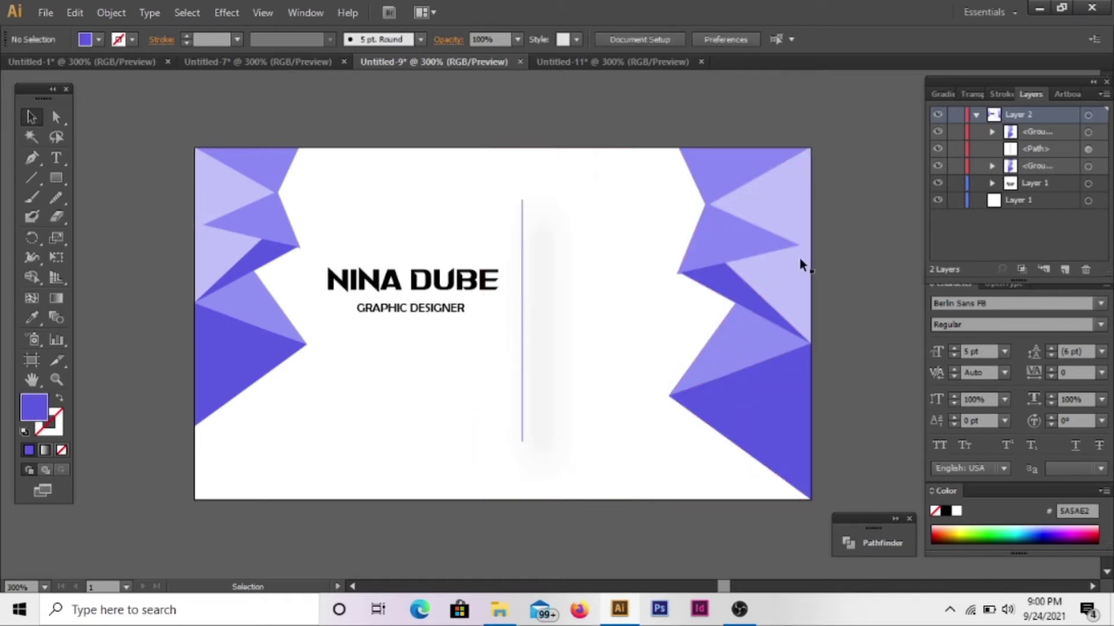
click(770, 260)
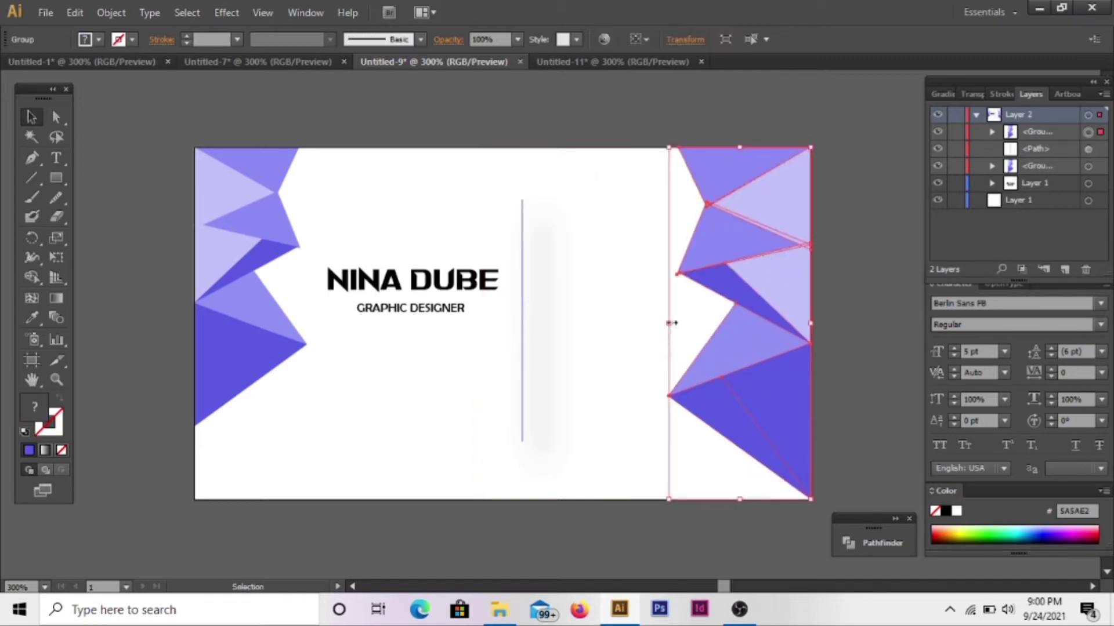
drag(669, 323, 708, 323)
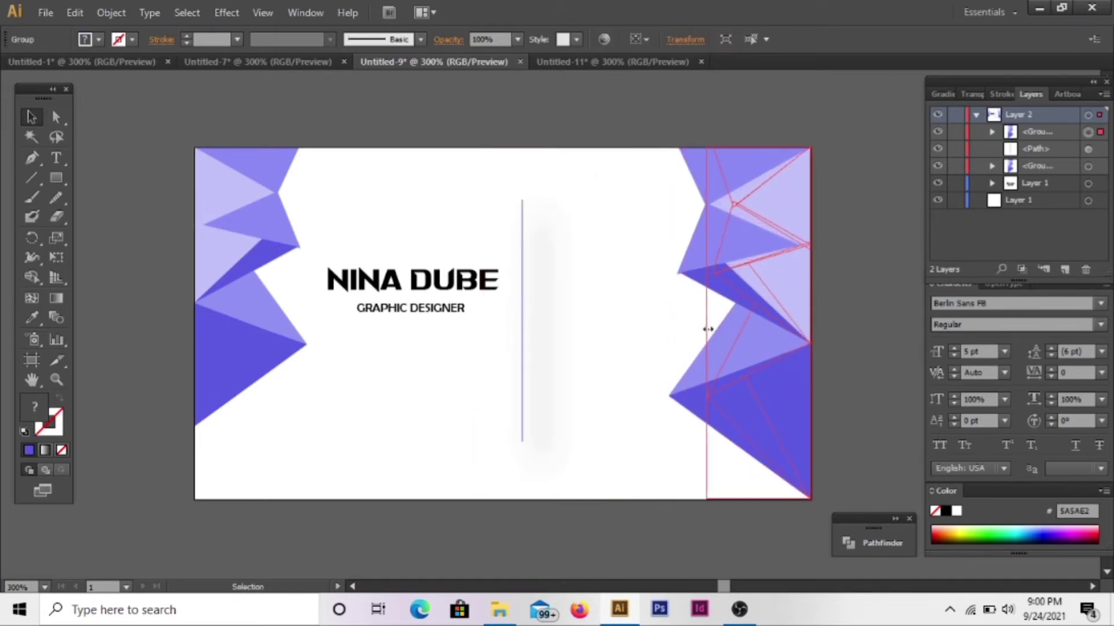
click(852, 324)
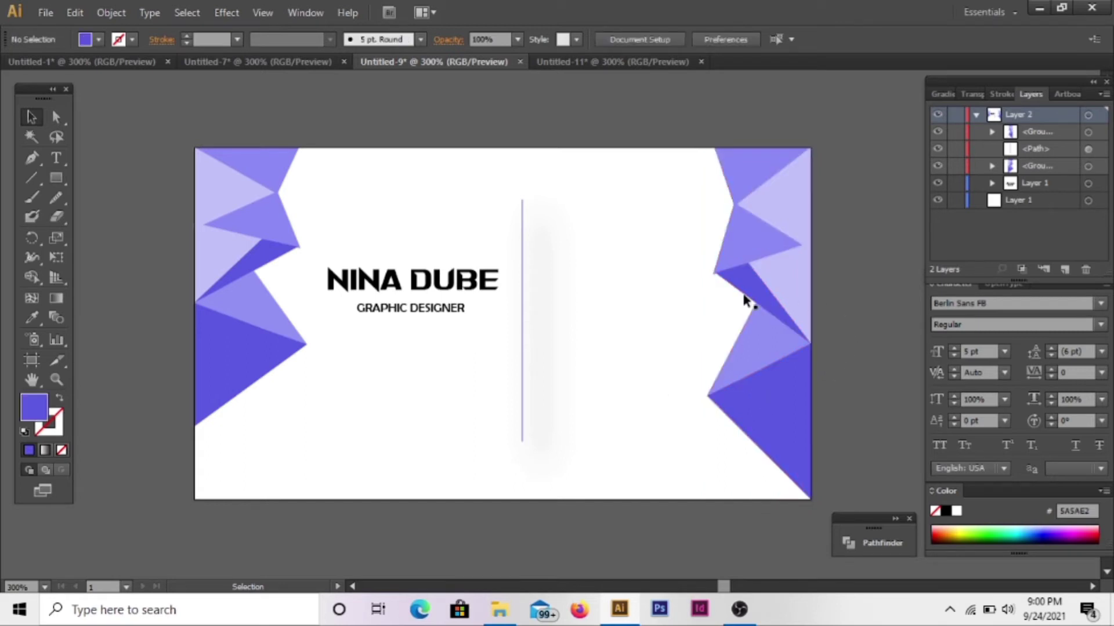
Stretch the left triangle group down to the card's bottom edge
click(240, 250)
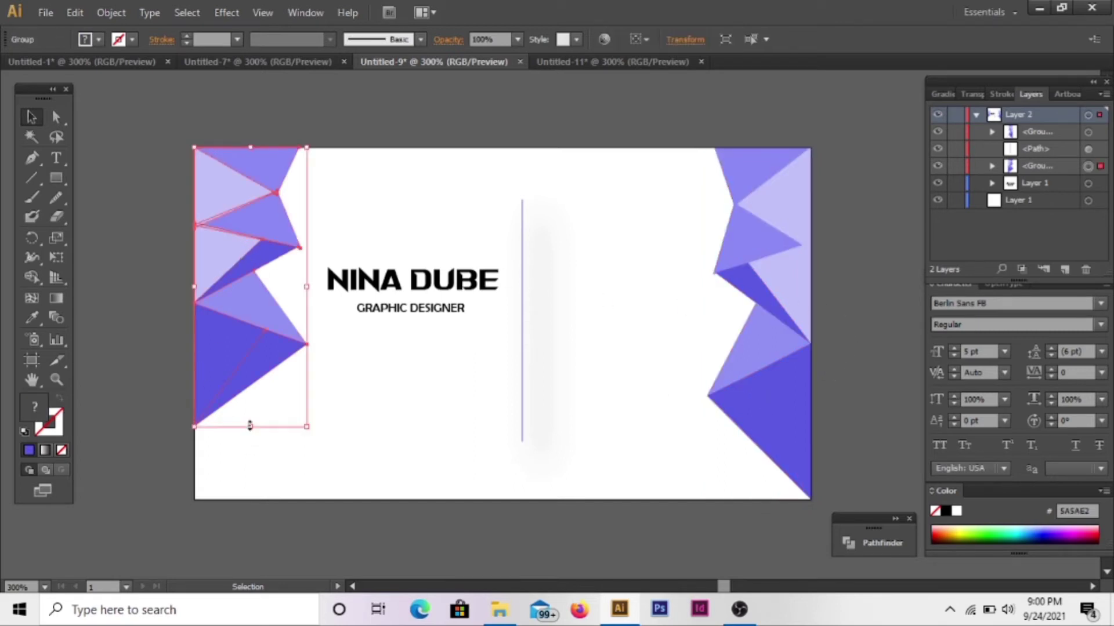
mouse_move(243, 477)
mouse_down()
mouse_move(256, 430)
mouse_move(255, 500)
mouse_up()
click(239, 385)
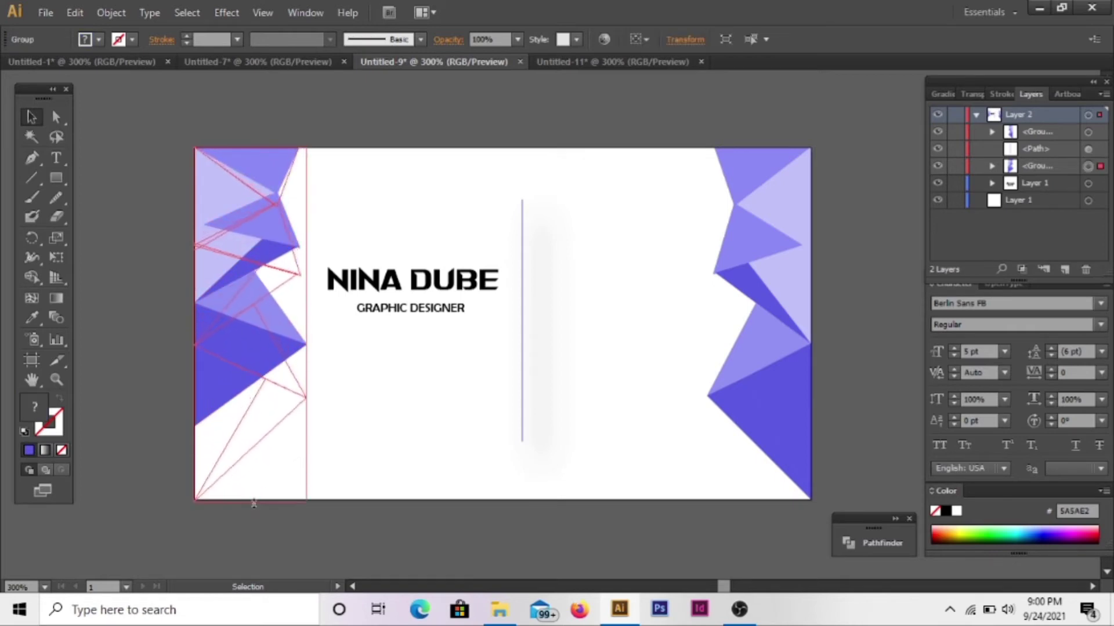
click(166, 424)
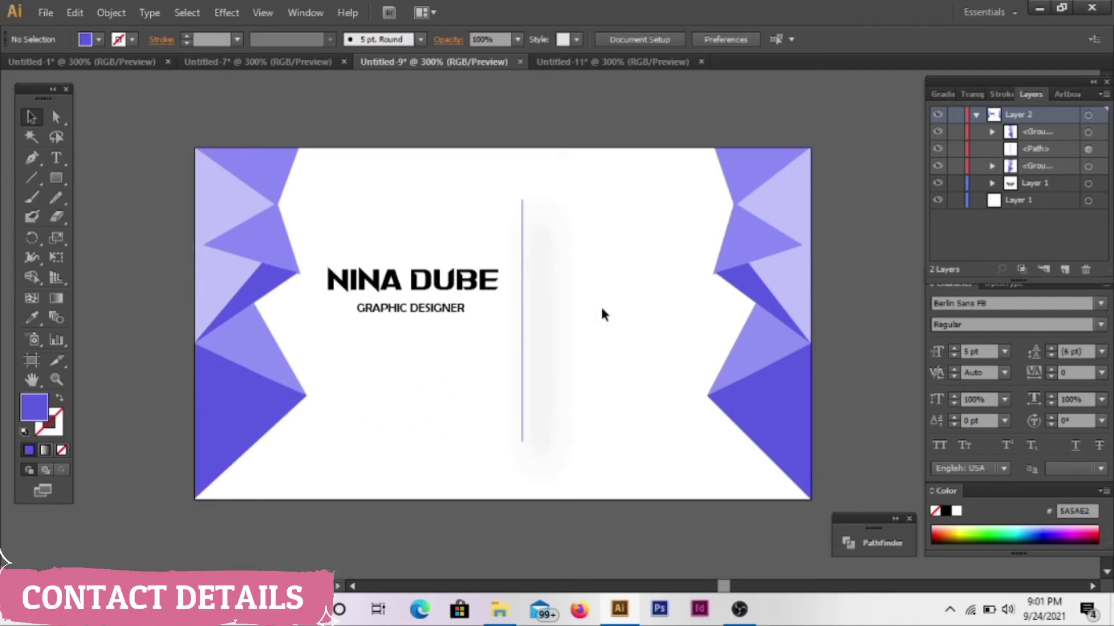
Bring the mail icon from the icons document onto the card and shrink it
click(703, 215)
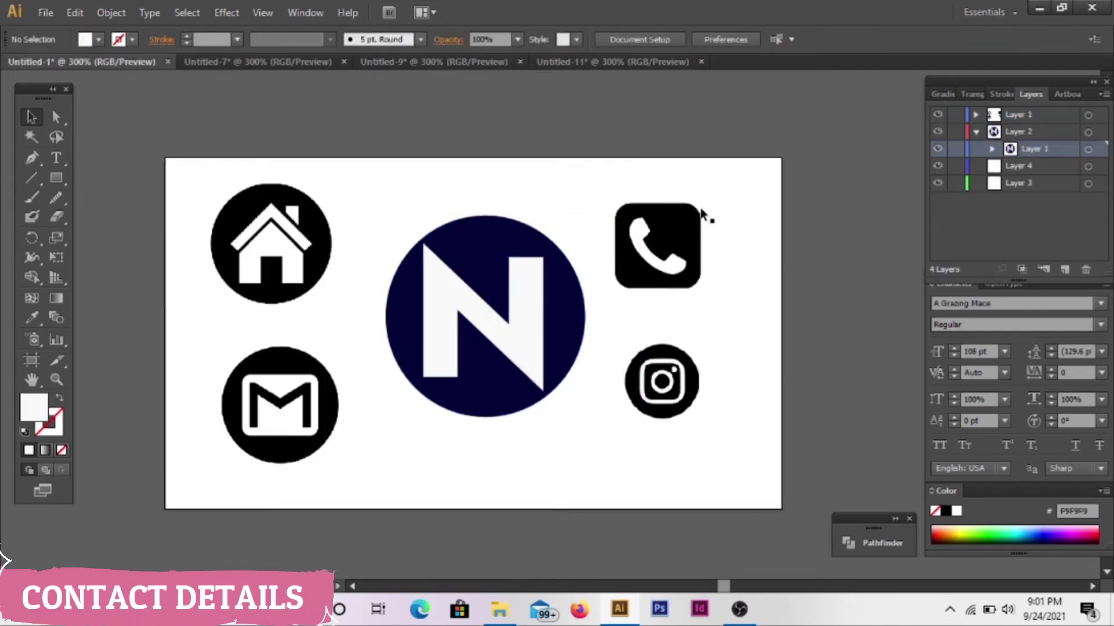
click(298, 400)
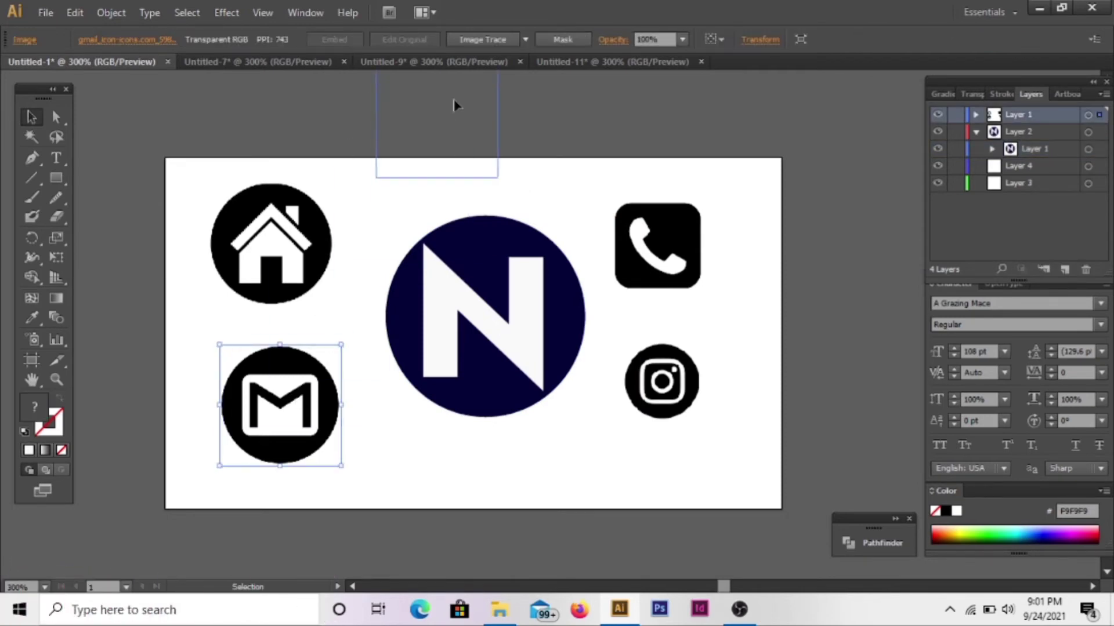
drag(454, 105, 528, 203)
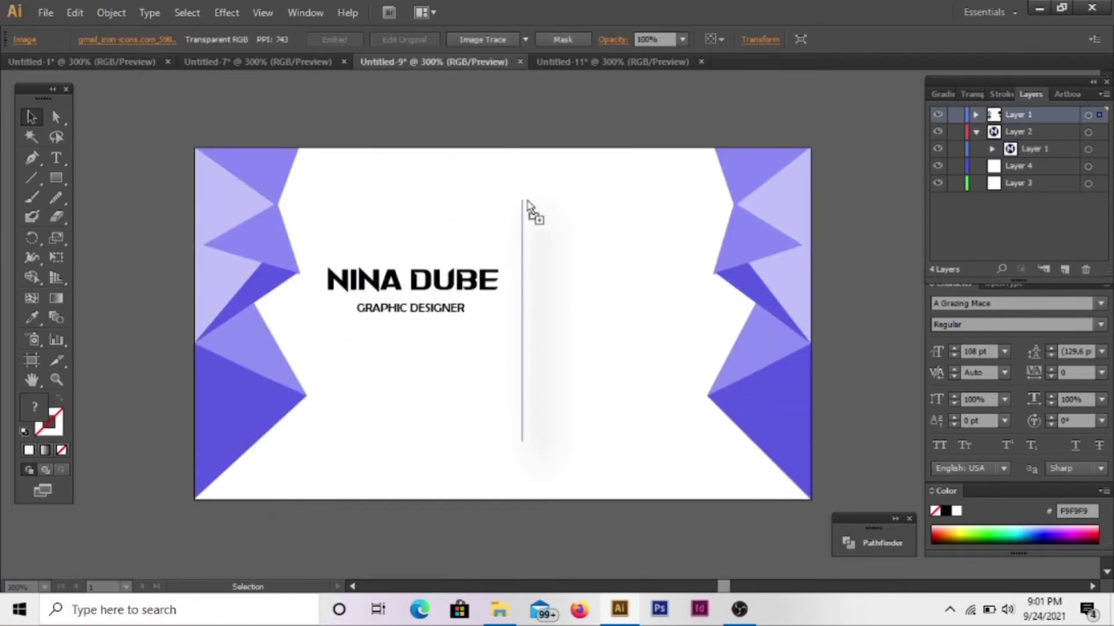
drag(528, 203, 551, 232)
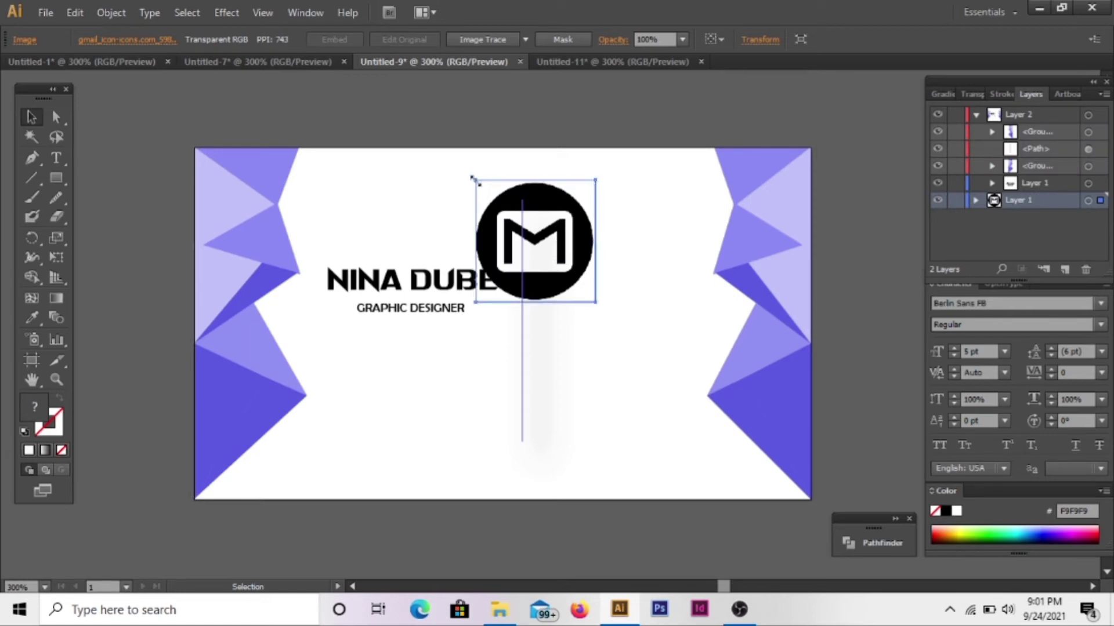
mouse_move(471, 179)
mouse_down()
mouse_move(503, 217)
mouse_move(566, 256)
mouse_move(548, 242)
mouse_up()
click(599, 255)
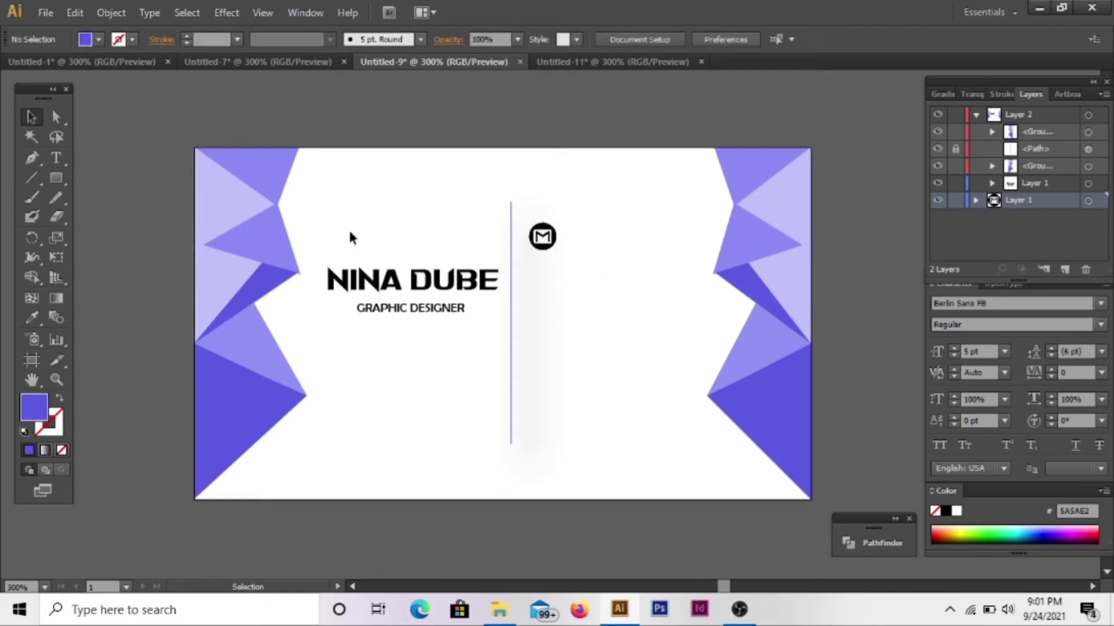
Type the placeholder company e-mail address in a text area beside the mail icon
click(57, 158)
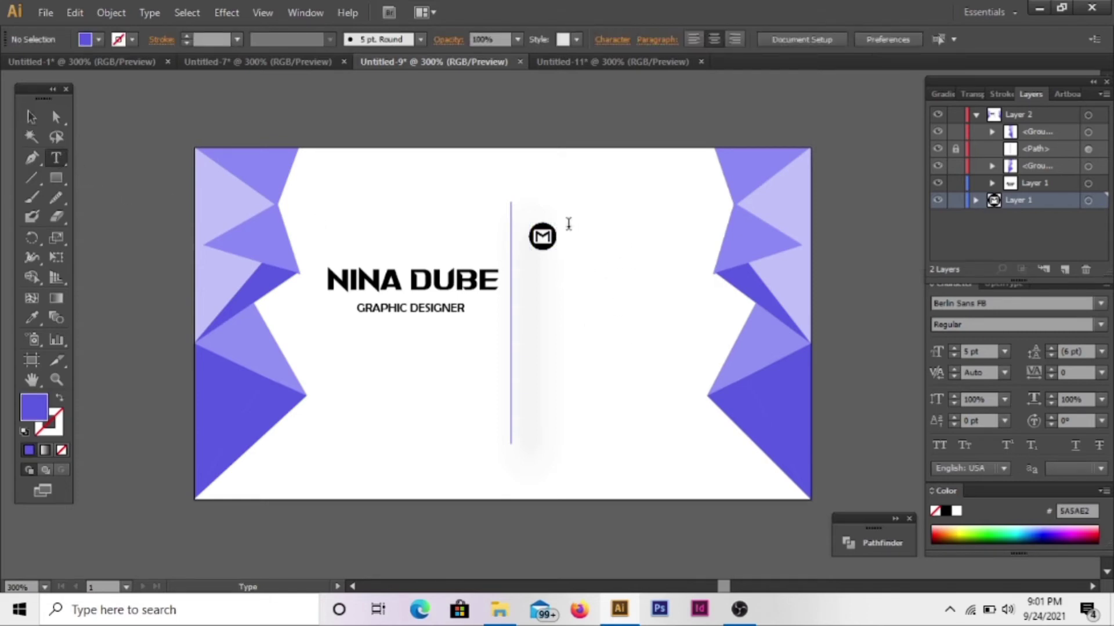
drag(572, 231, 706, 254)
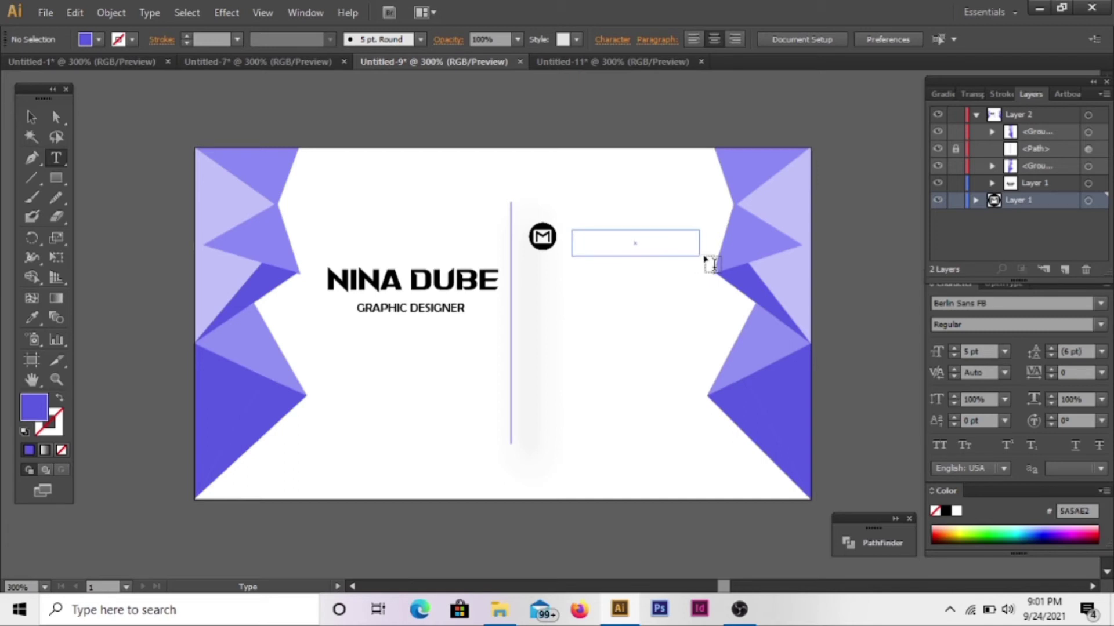
text(INFO@COMP)
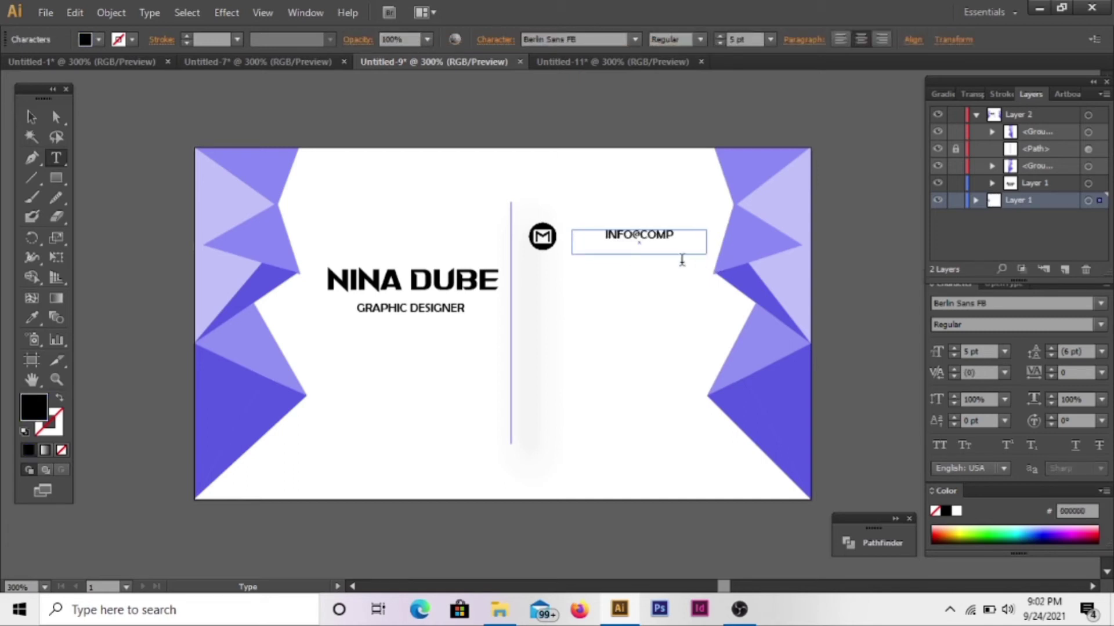
text(AN)
key(BackSpace)
key(BackSpace)
text(A-NYNAME)
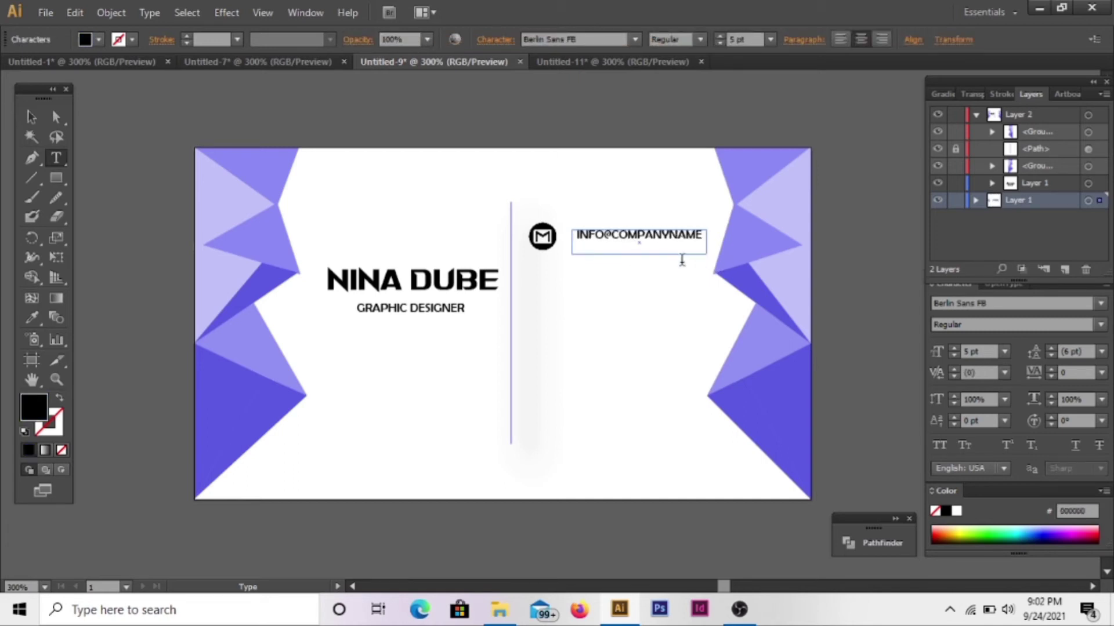
text(.COM)
key(Escape)
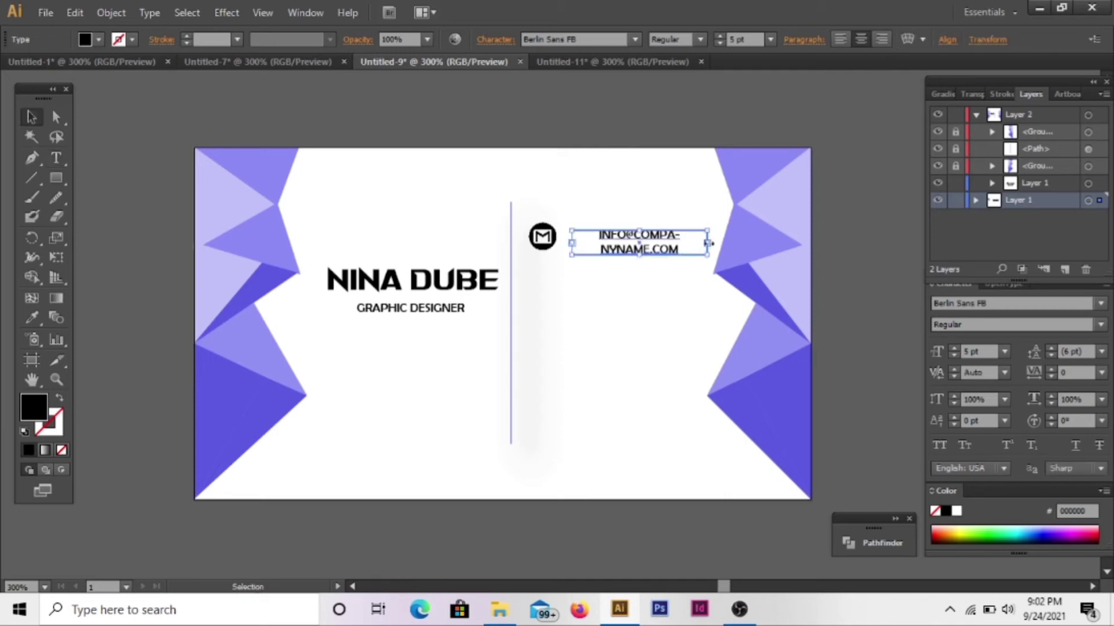
Set the e-mail text to 4 pt and move it closer to the icon
double_click(679, 257)
drag(677, 255, 592, 218)
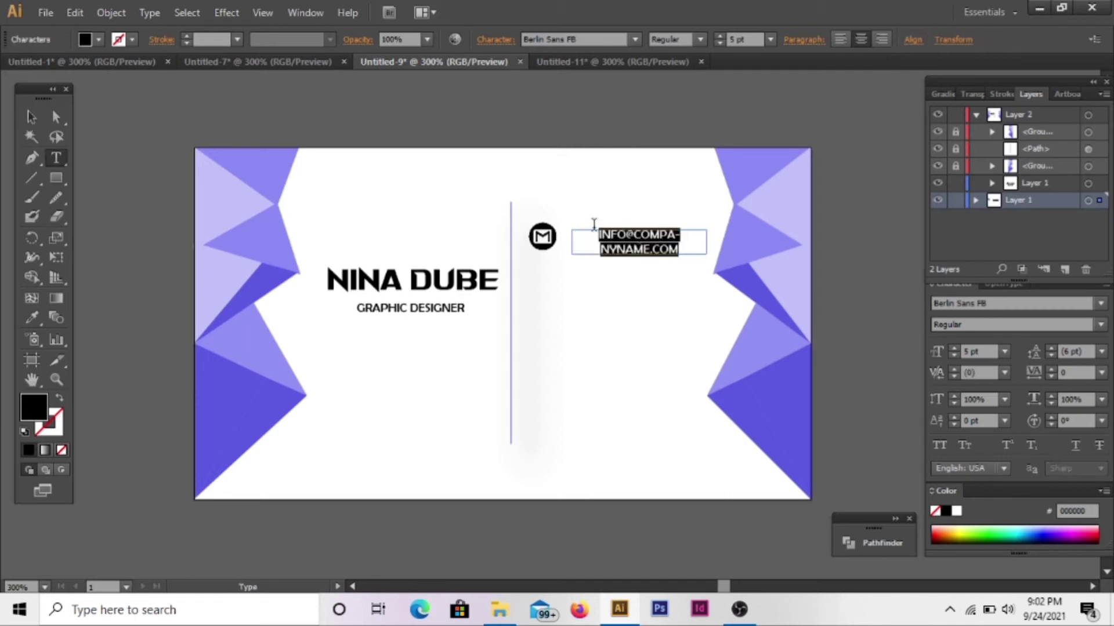
click(720, 44)
key(Escape)
click(581, 273)
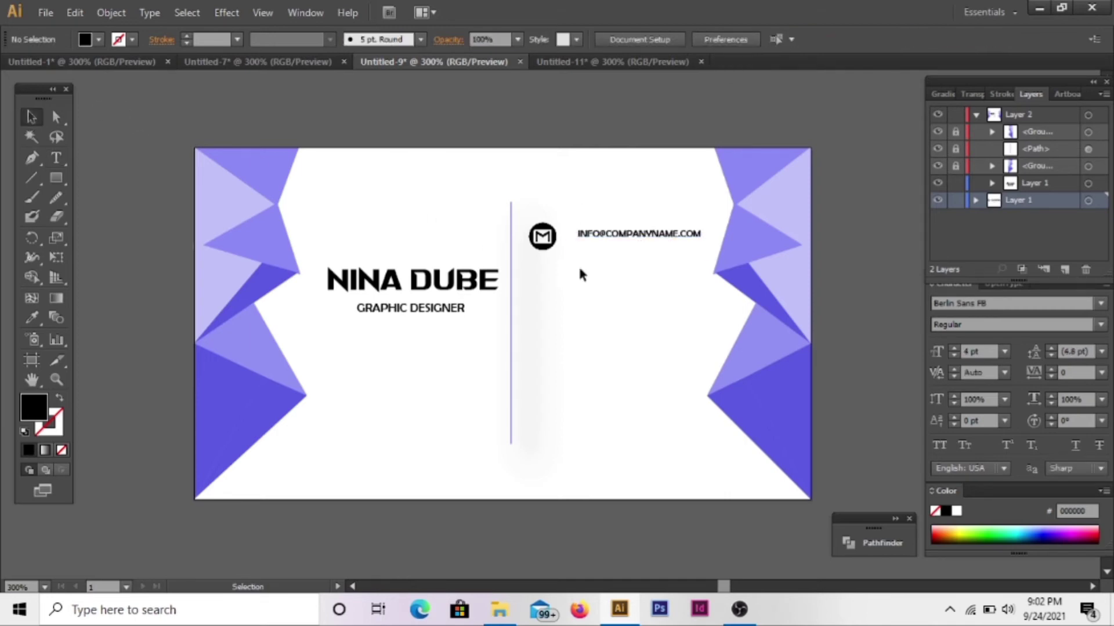
drag(667, 237, 655, 240)
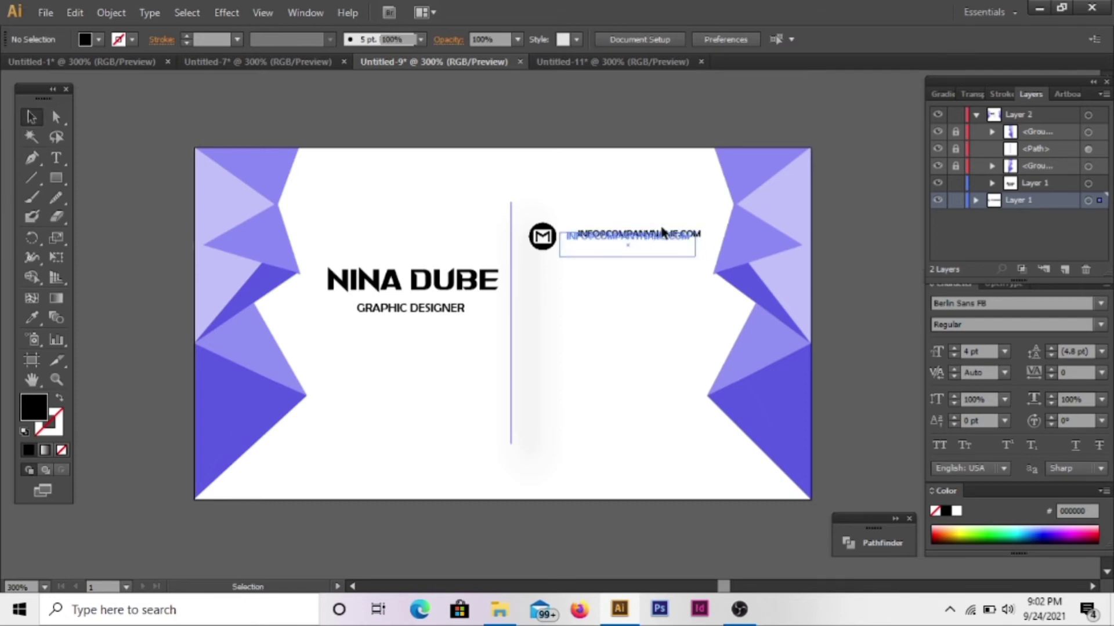
click(589, 335)
click(81, 62)
Bring the phone icon onto the card, shrink it, and place it under the mail icon
click(423, 232)
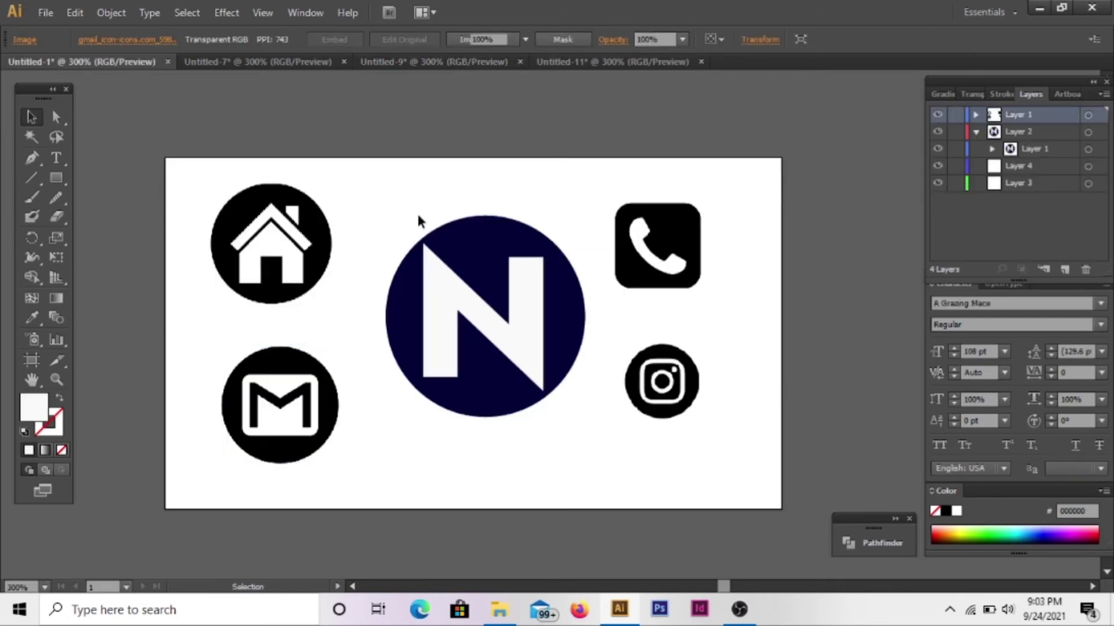
click(667, 268)
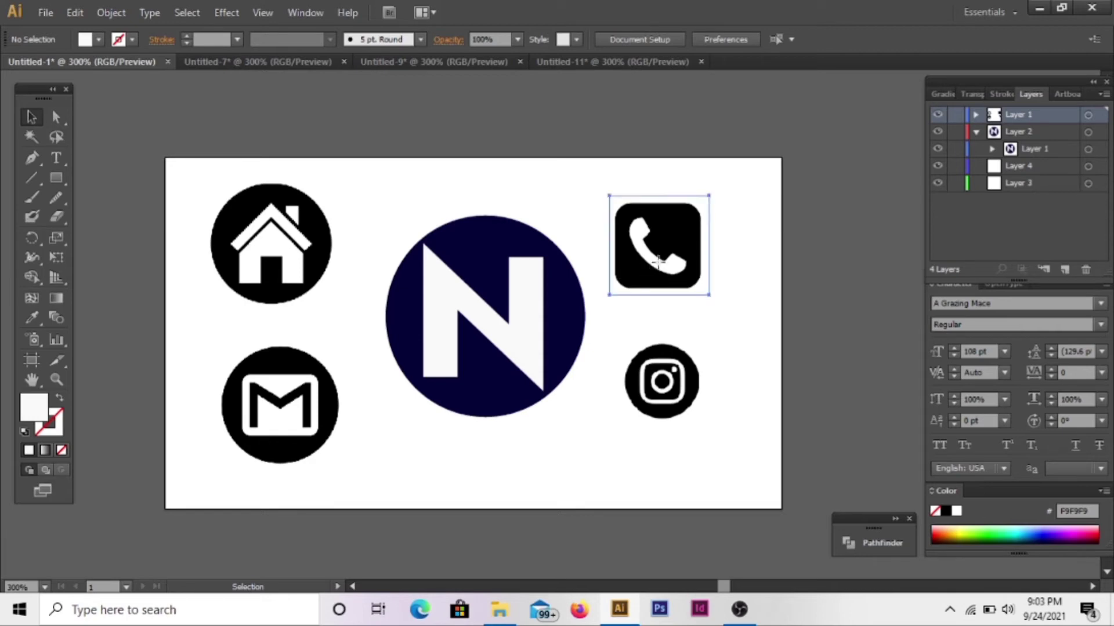
click(394, 62)
drag(394, 61, 543, 279)
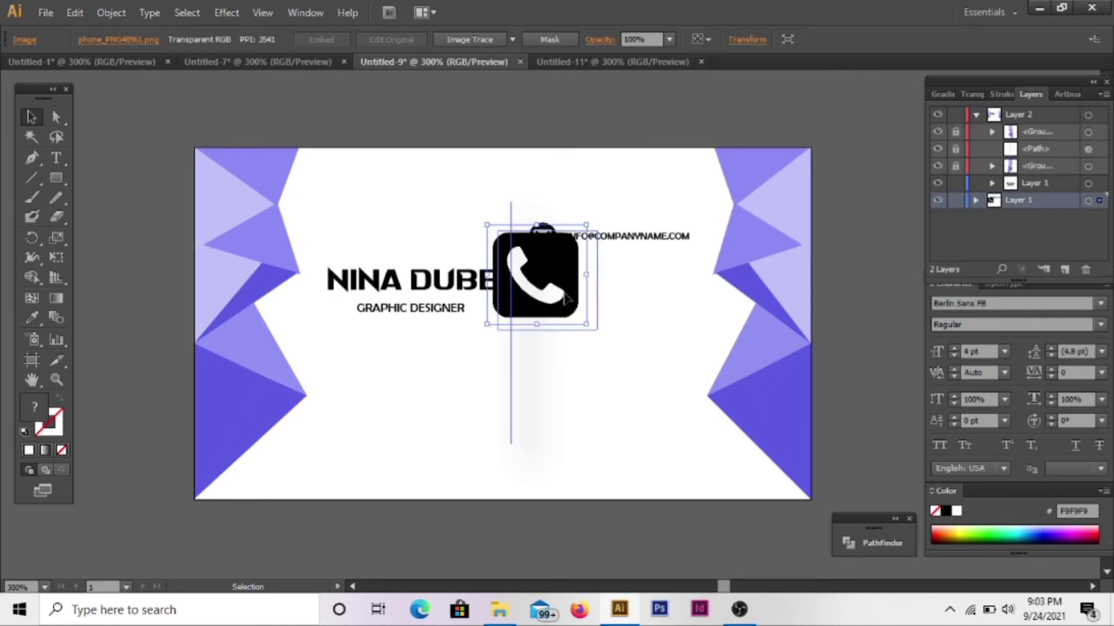
drag(586, 319, 631, 349)
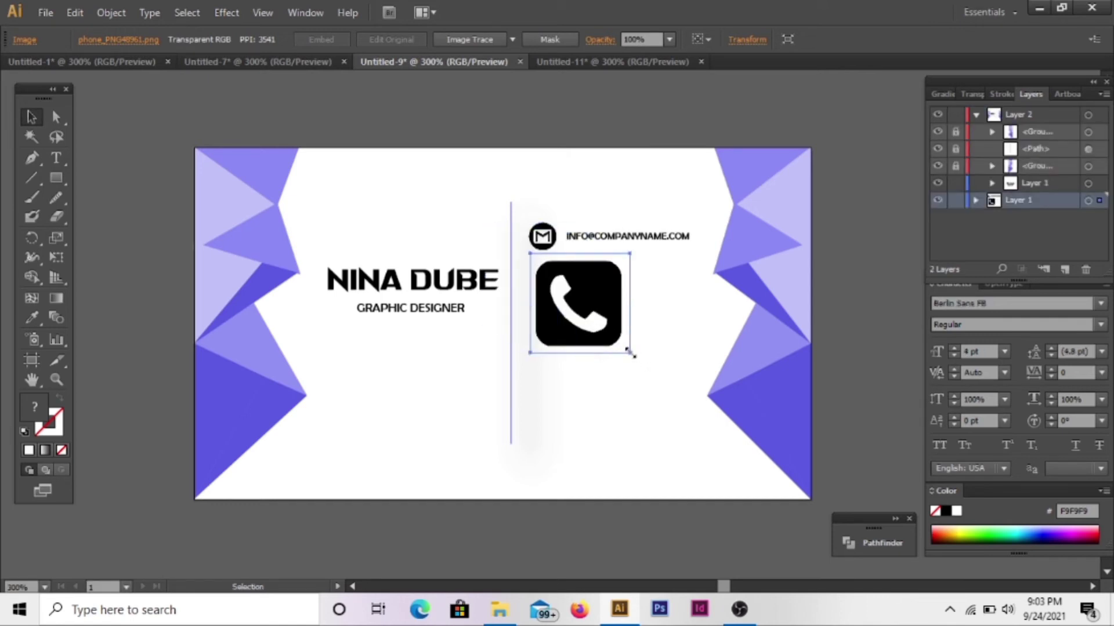
drag(631, 354, 599, 326)
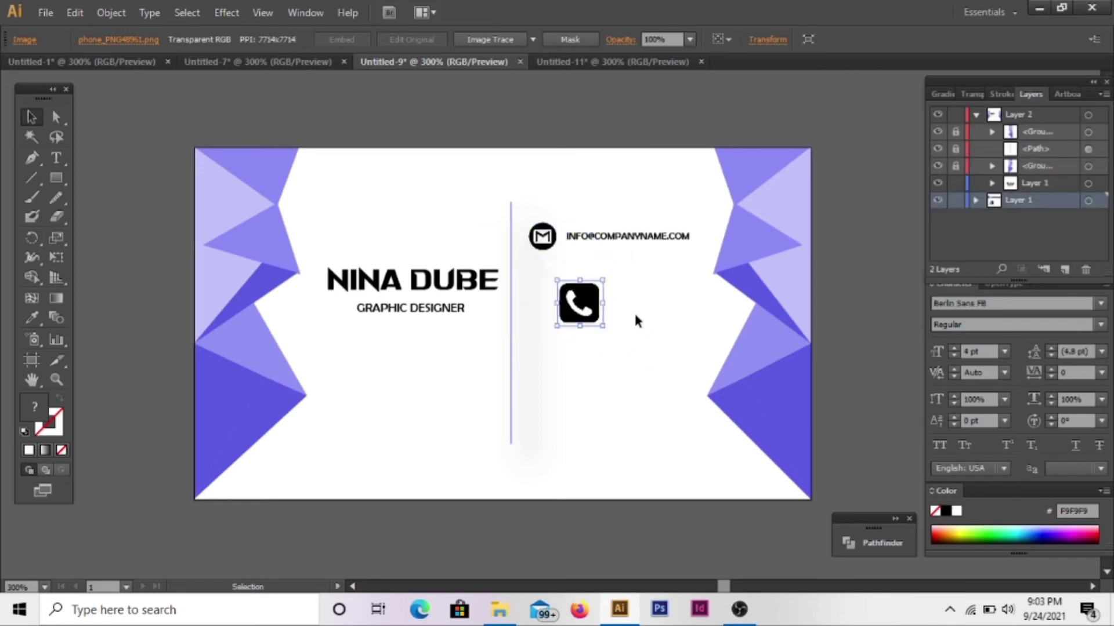
drag(528, 258, 524, 252)
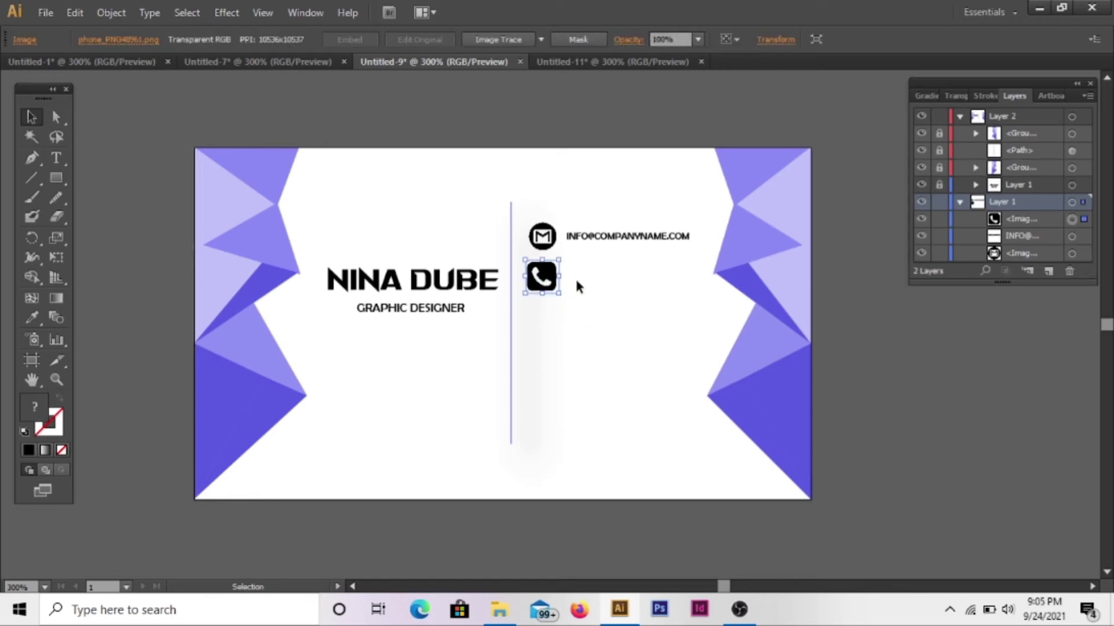
click(568, 296)
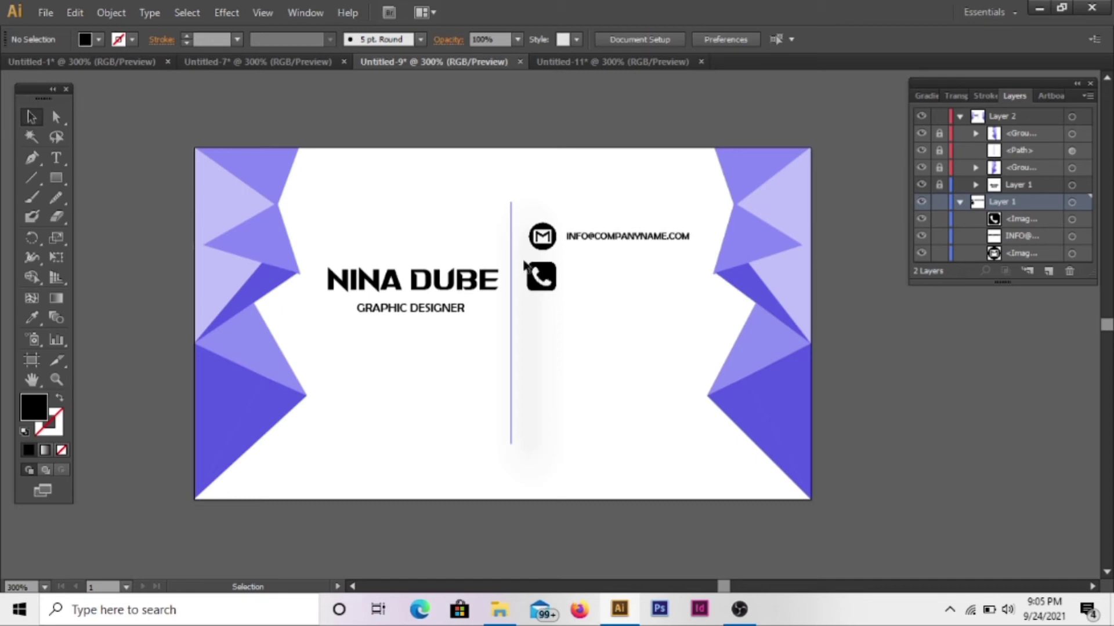
click(554, 289)
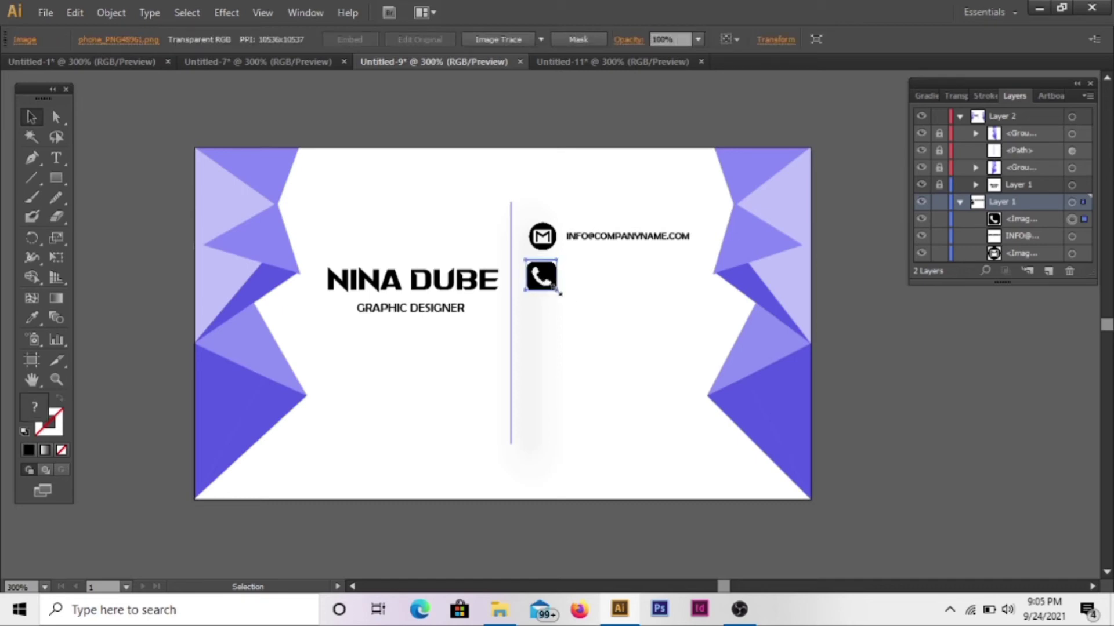
click(583, 293)
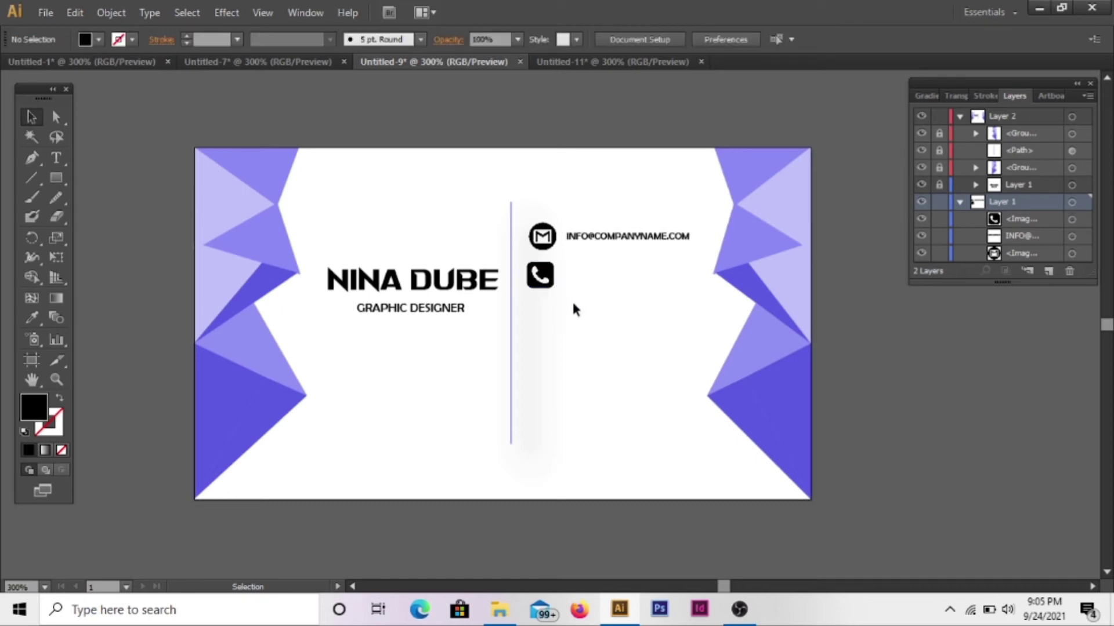
Type a placeholder phone number beside the phone icon and move it close
click(57, 159)
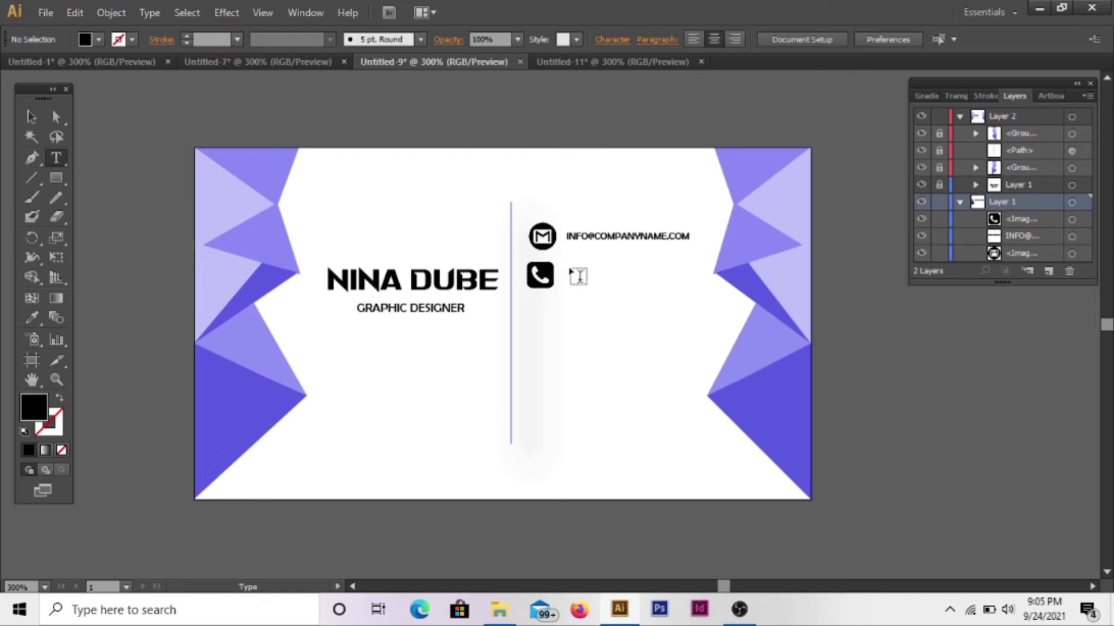
drag(569, 269, 729, 288)
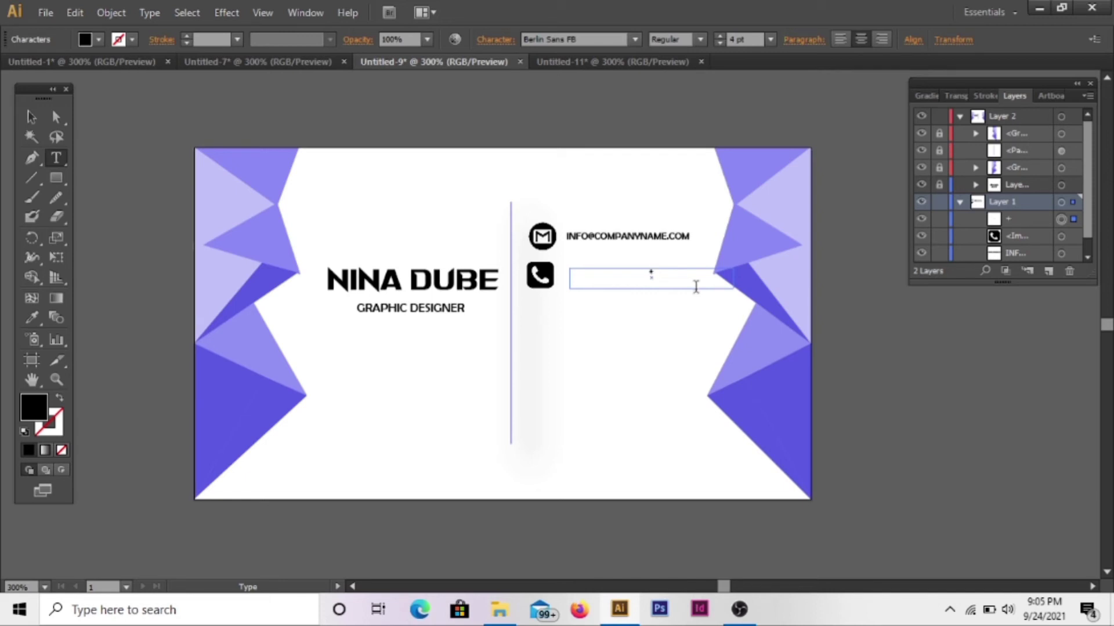
text(5467789)
key(Escape)
drag(636, 277, 589, 288)
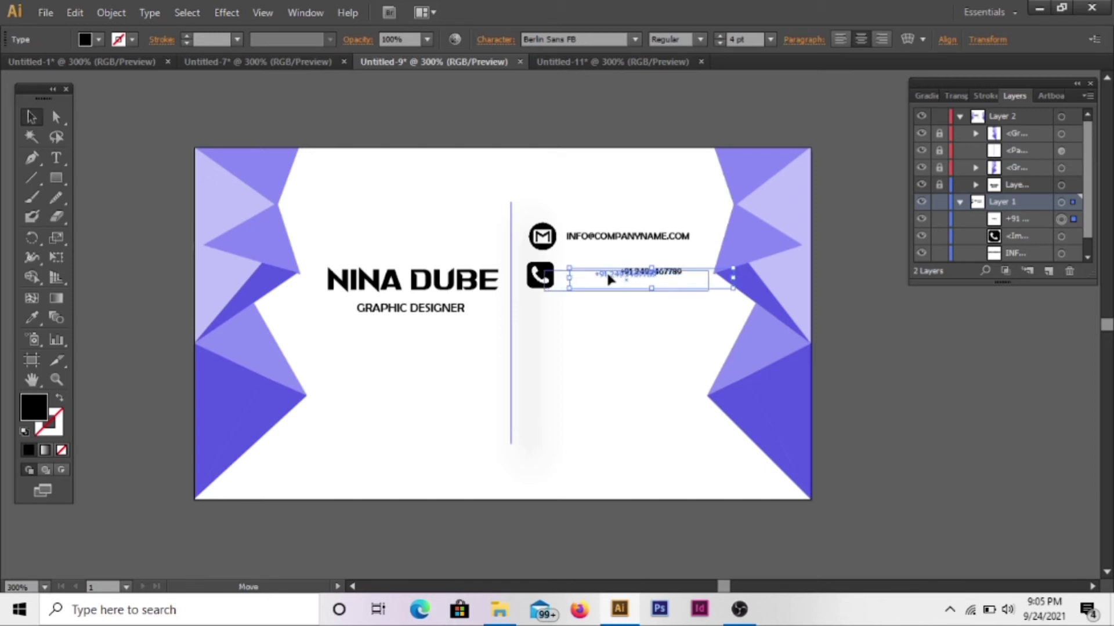
click(556, 347)
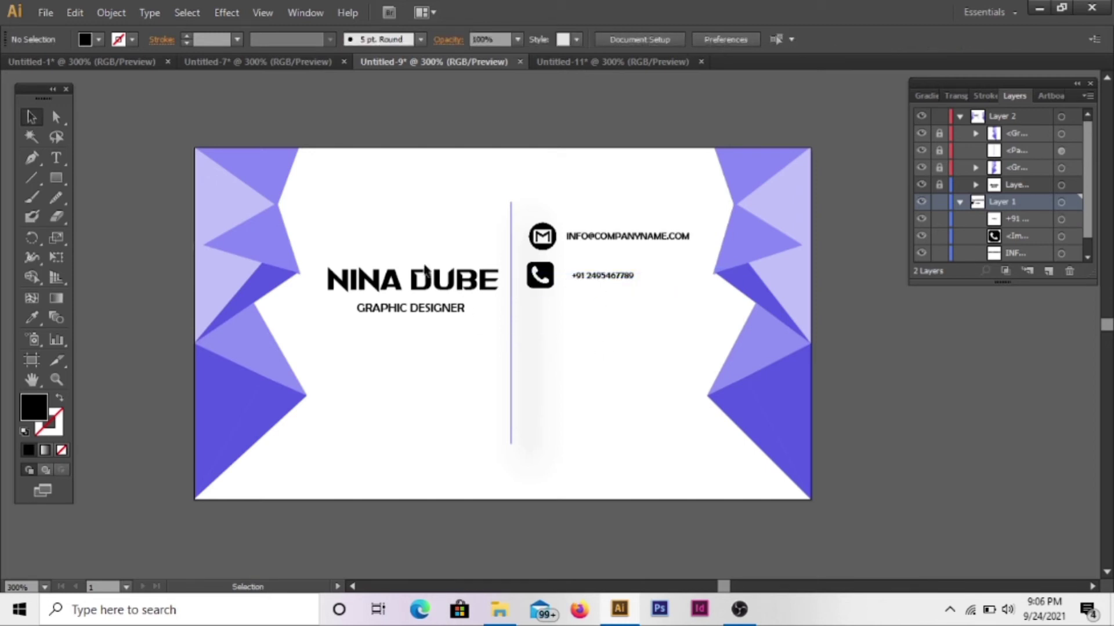
Copy the house icon from Untitled-1 into Untitled-9, scaled to about 0.15 in, below the phone icon
click(313, 229)
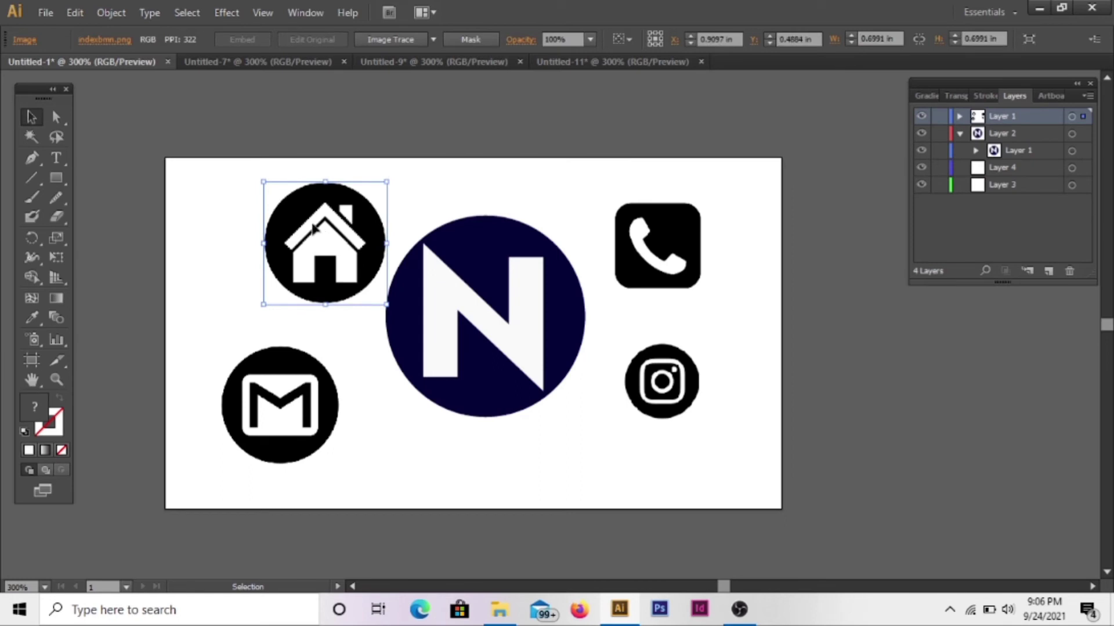
click(75, 12)
click(111, 82)
click(434, 61)
key(ctrl+v)
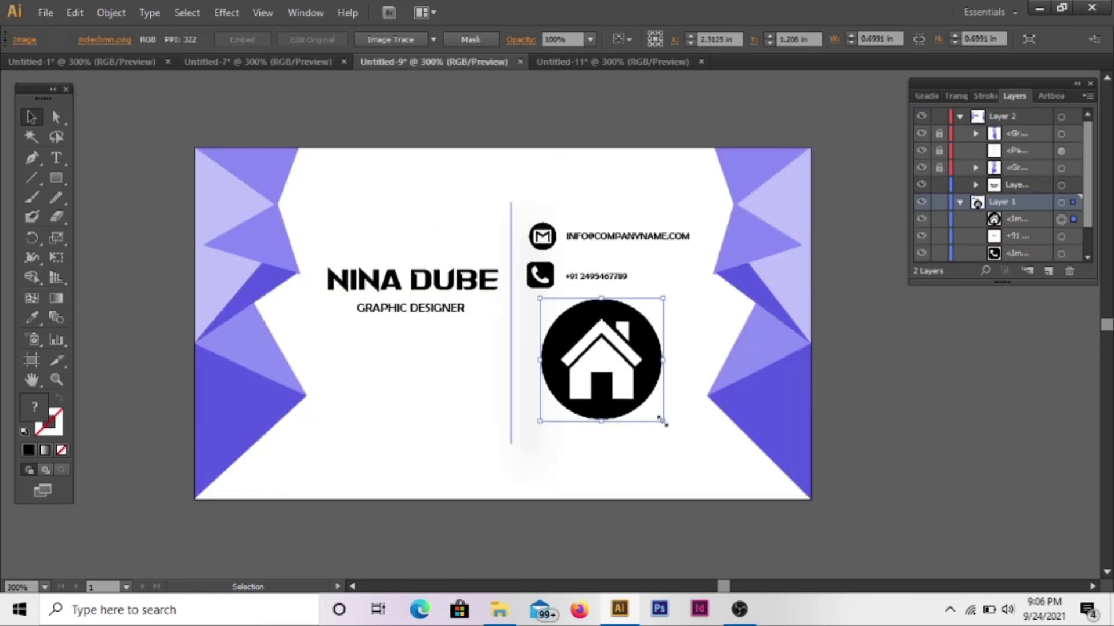
drag(661, 418, 545, 321)
click(632, 331)
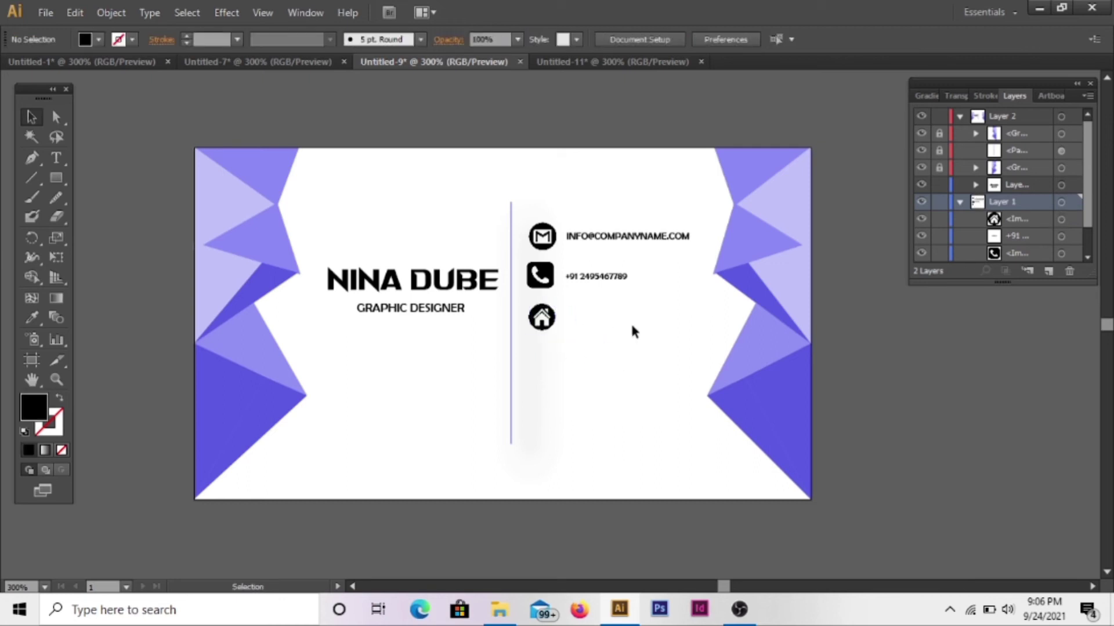
click(545, 320)
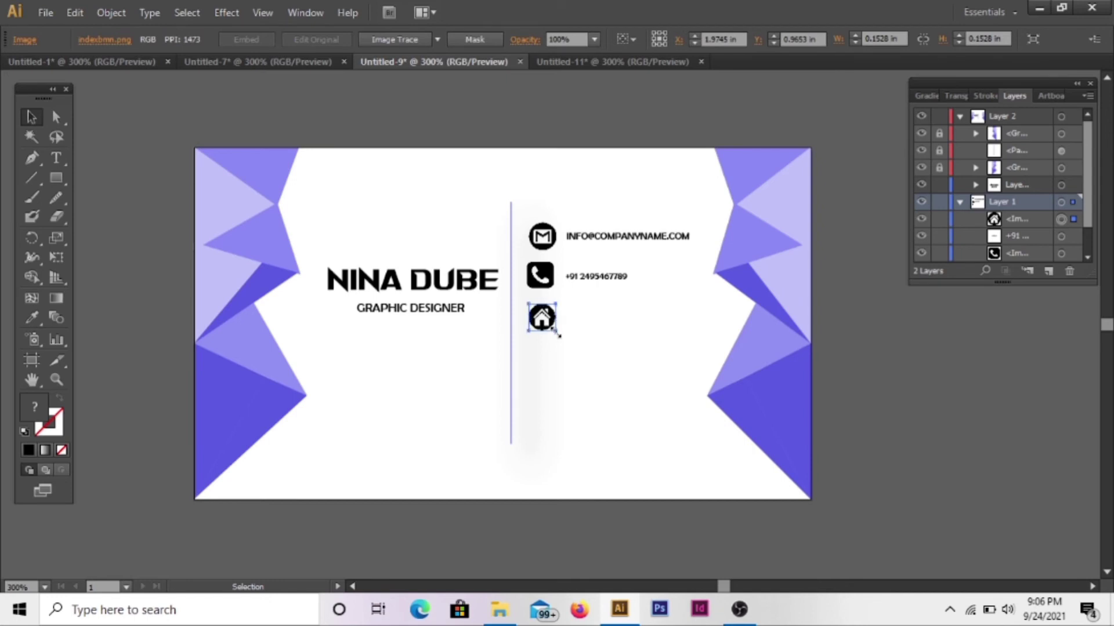
drag(558, 335, 561, 338)
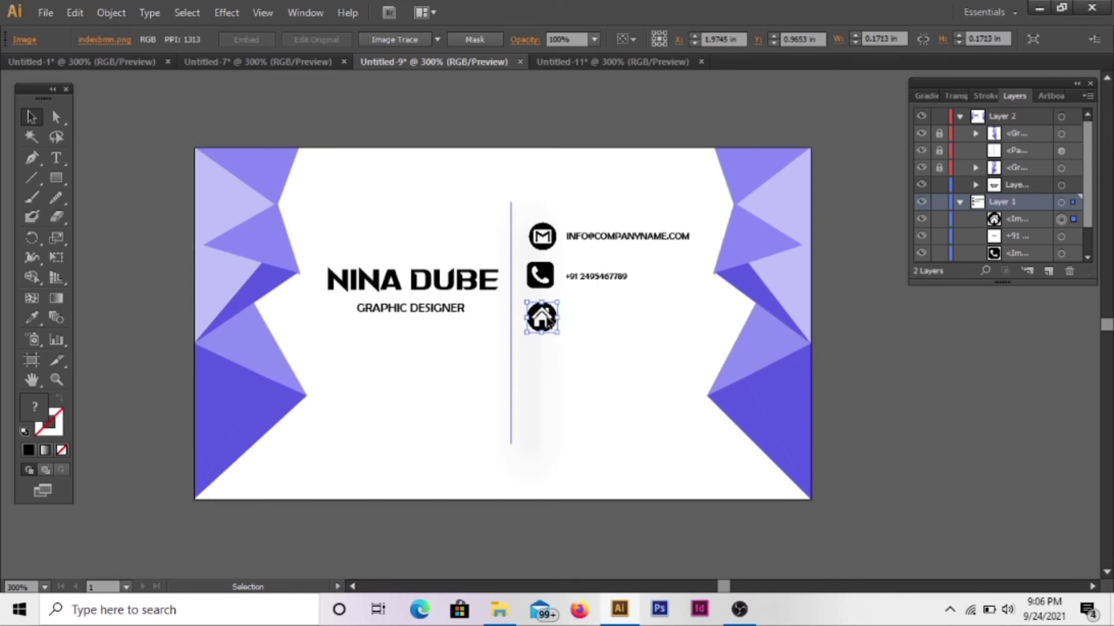
click(594, 332)
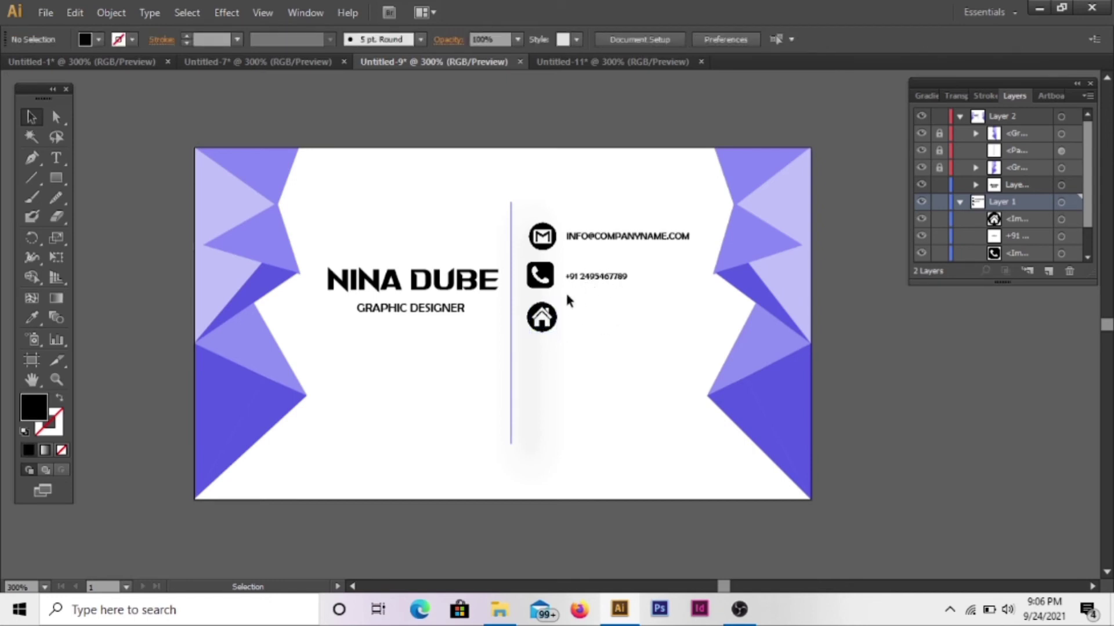
Add a two-line Arial Narrow address 'YOUR CITY ADDRES' / 'STREET LOCATION ,NY CITY,INDIA' beside it
click(55, 159)
drag(572, 309, 731, 337)
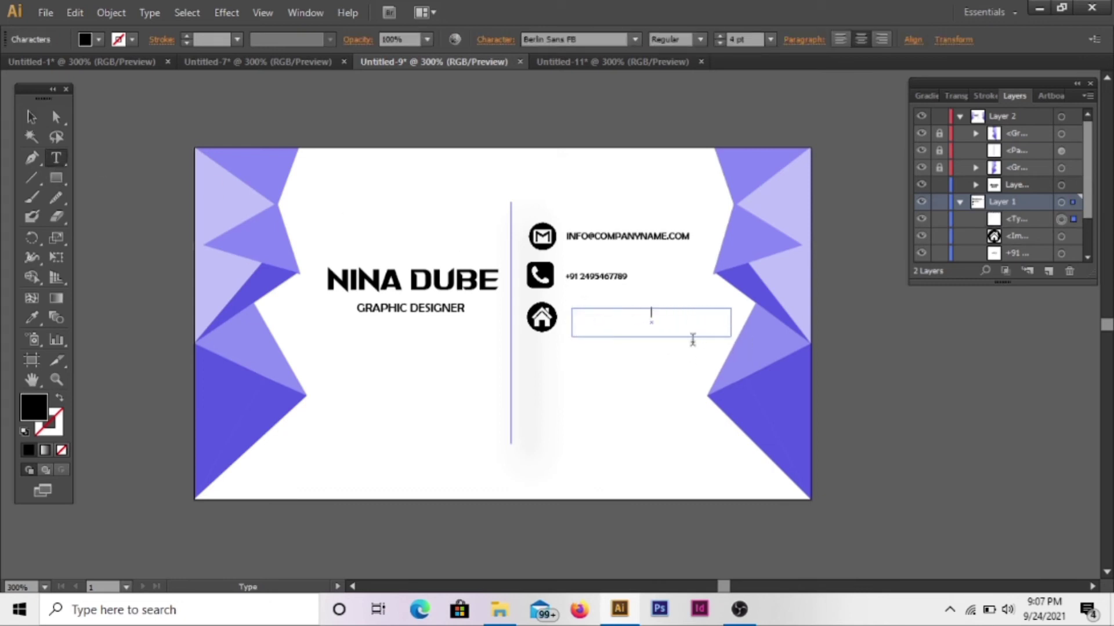
key(ctrl+t)
click(1100, 303)
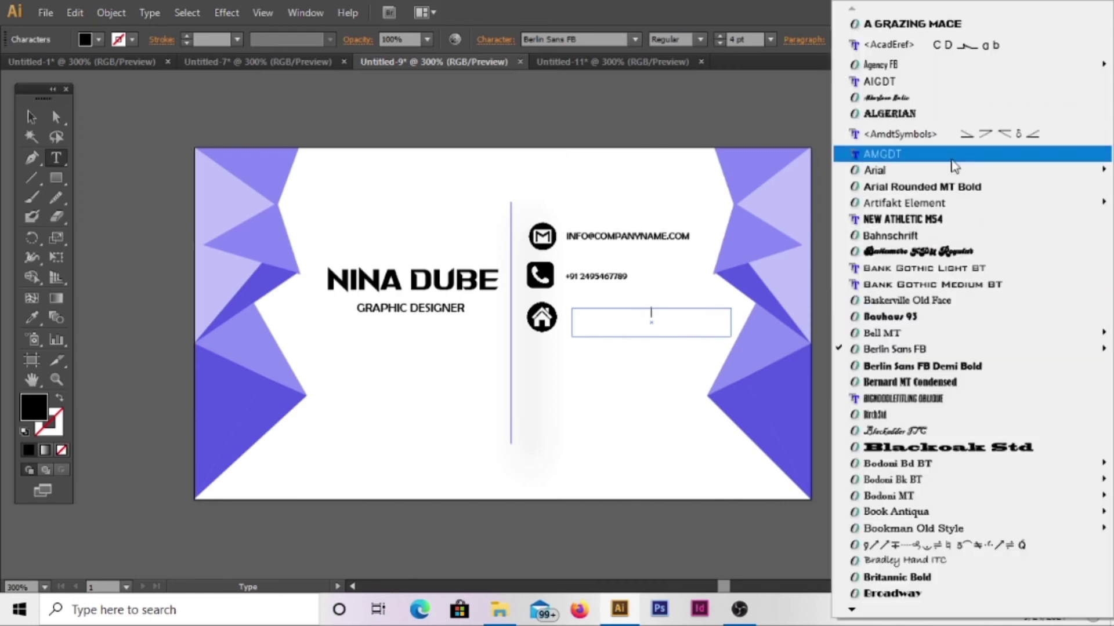
click(905, 180)
text(YOUR CITY ADDRES)
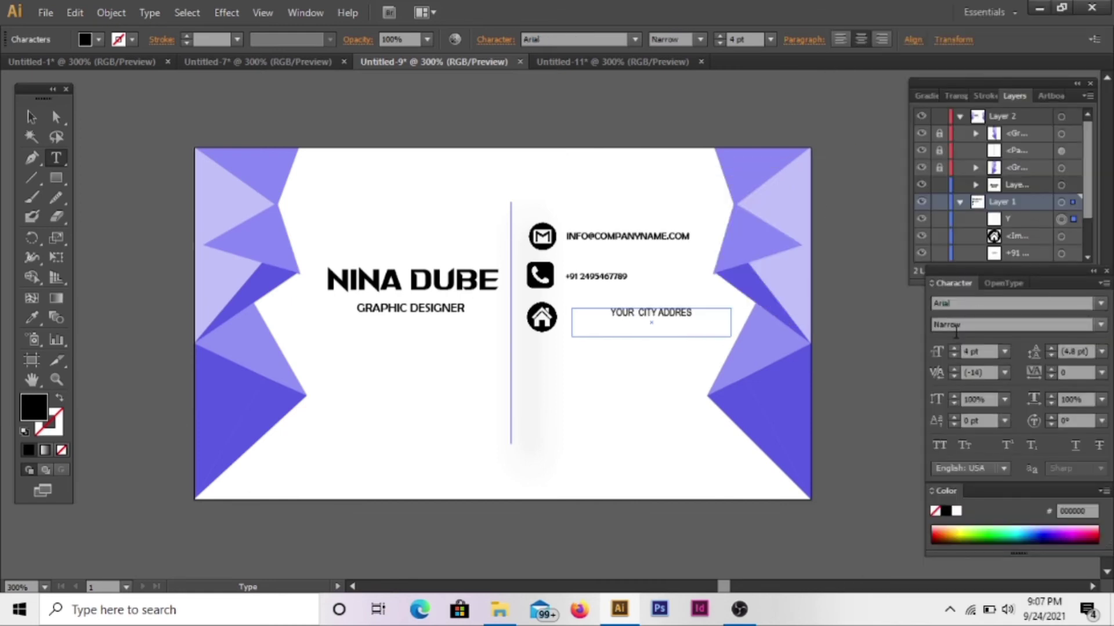
key(Return)
text(STREET LOCATION ,NY CITY)
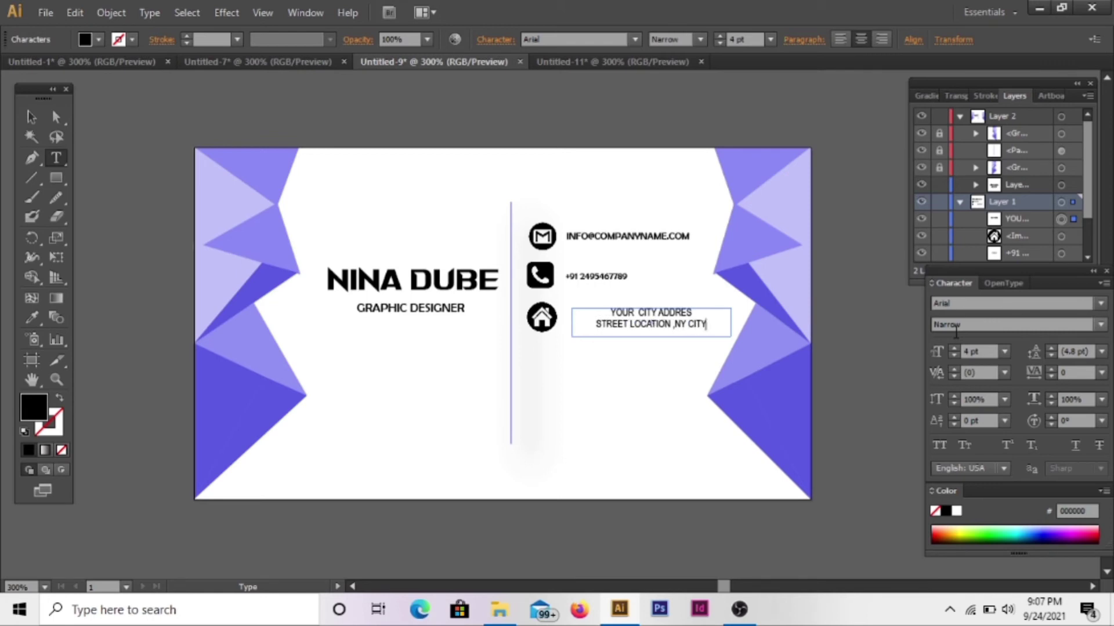
text(,INDIA)
key(Escape)
click(603, 406)
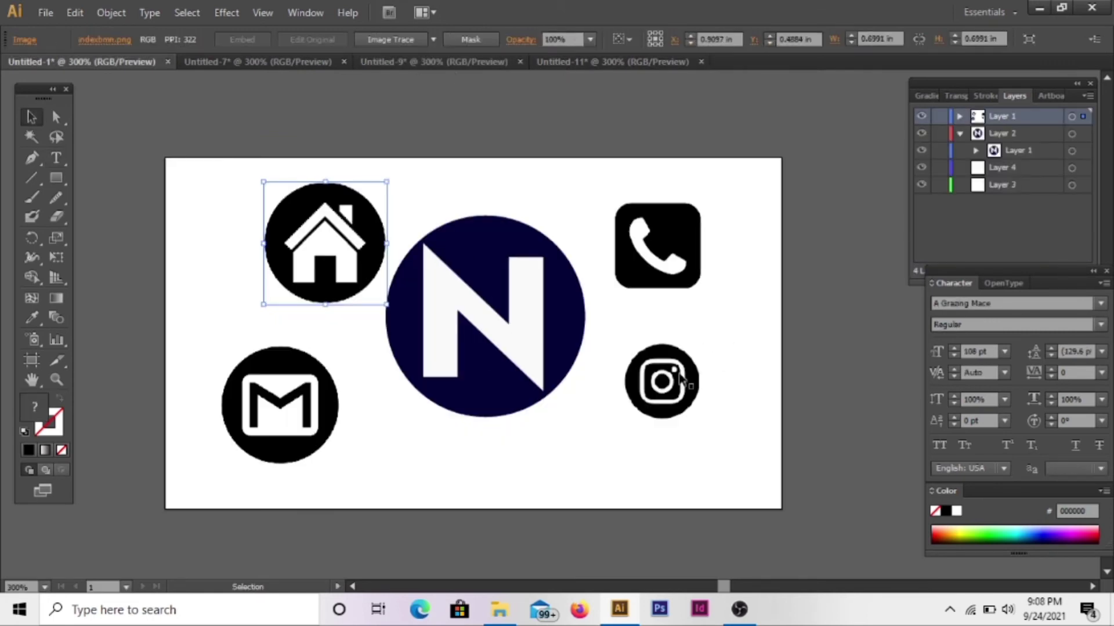
Drag the Instagram icon from Untitled-1 onto the card, shrink it, and align it under the house icon
shift+click(676, 374)
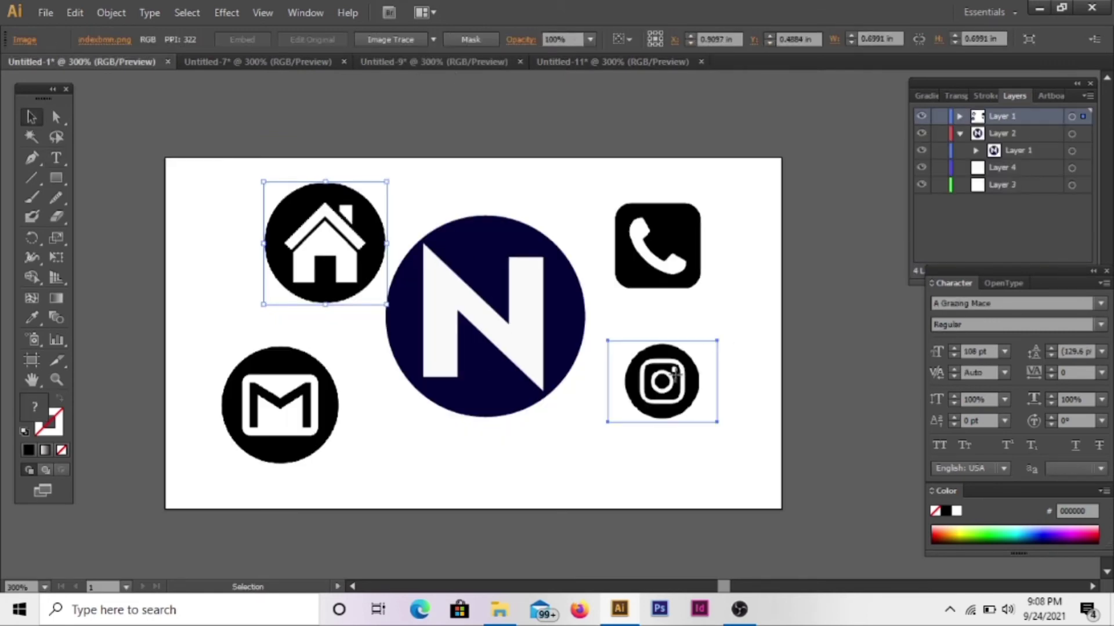
click(632, 371)
drag(655, 378, 404, 77)
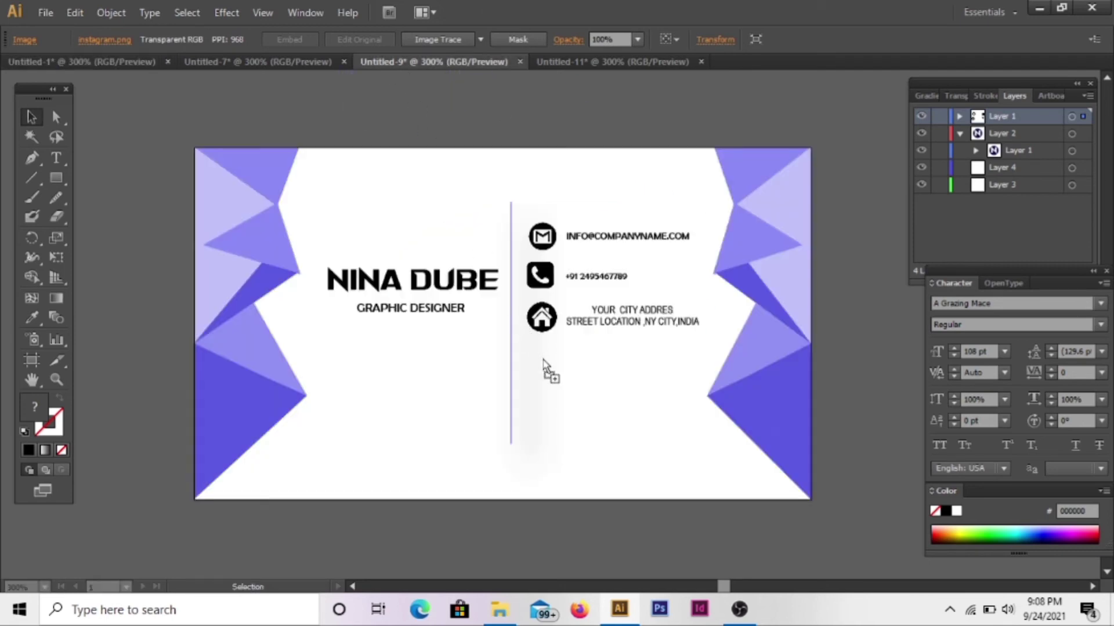
drag(405, 78, 545, 377)
drag(607, 405, 551, 356)
click(598, 371)
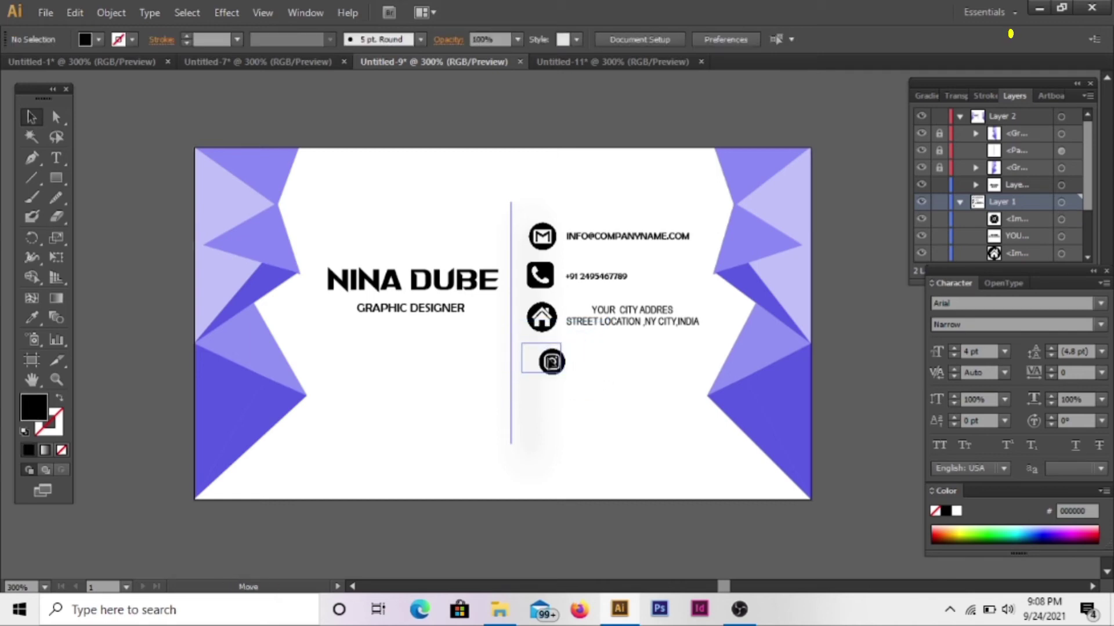
click(578, 371)
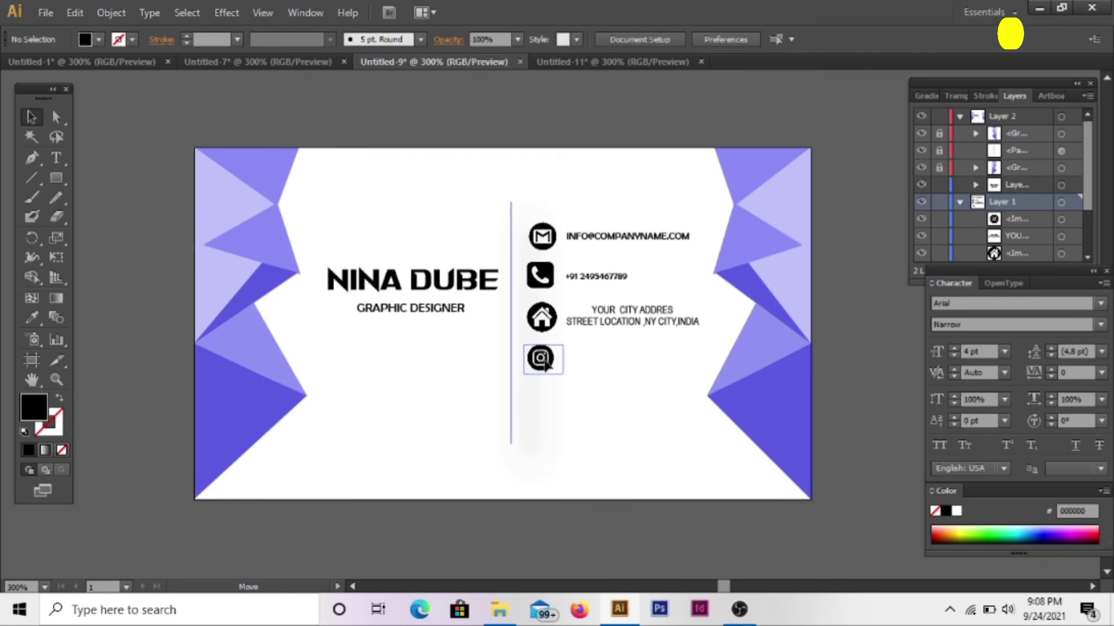
drag(583, 360, 551, 366)
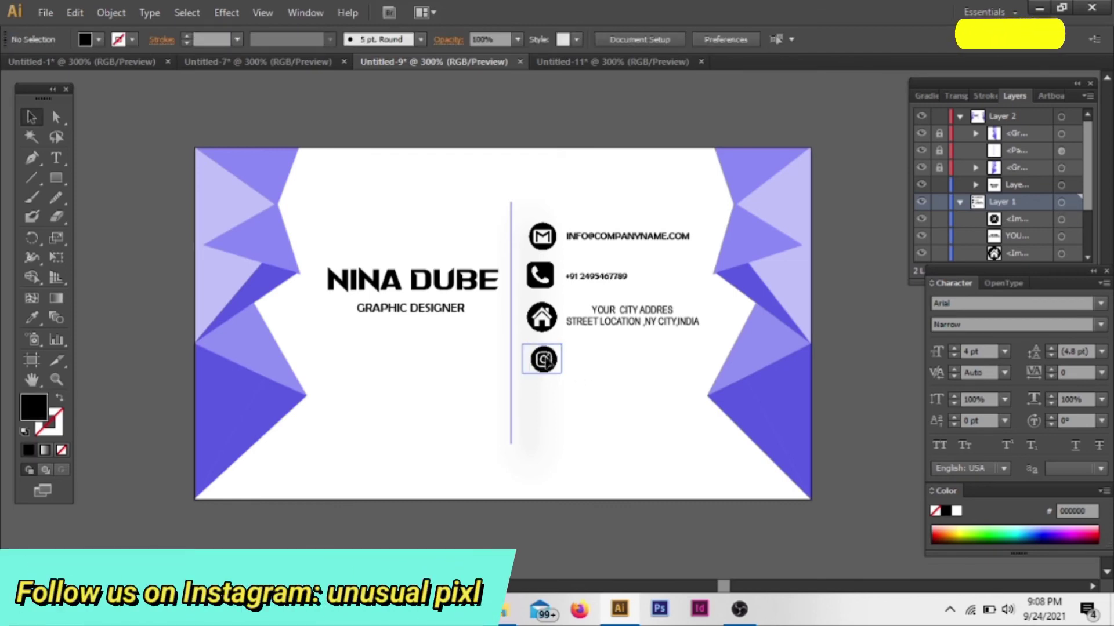
click(568, 378)
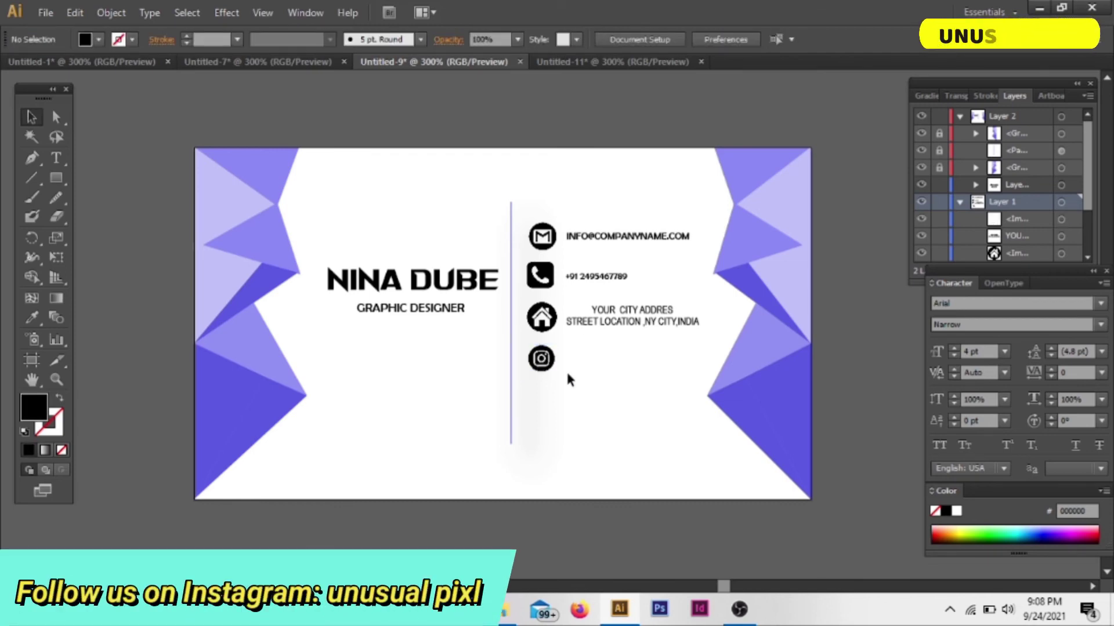
click(56, 157)
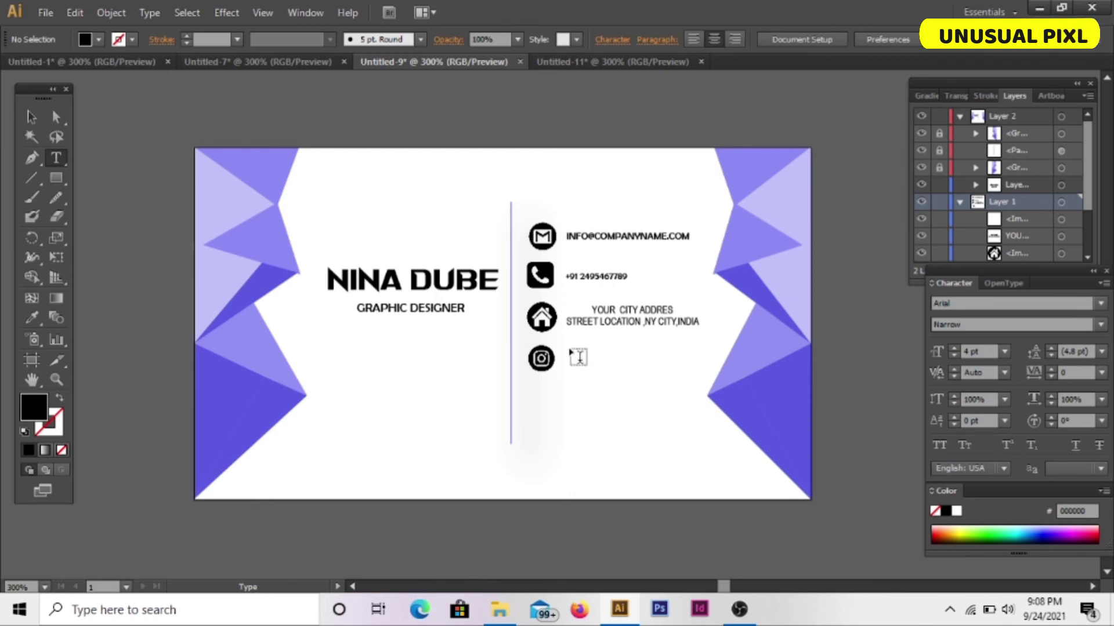
Type 'INSTAGRAM ID' in a text box beside the Instagram icon
drag(569, 349, 689, 375)
text(w)
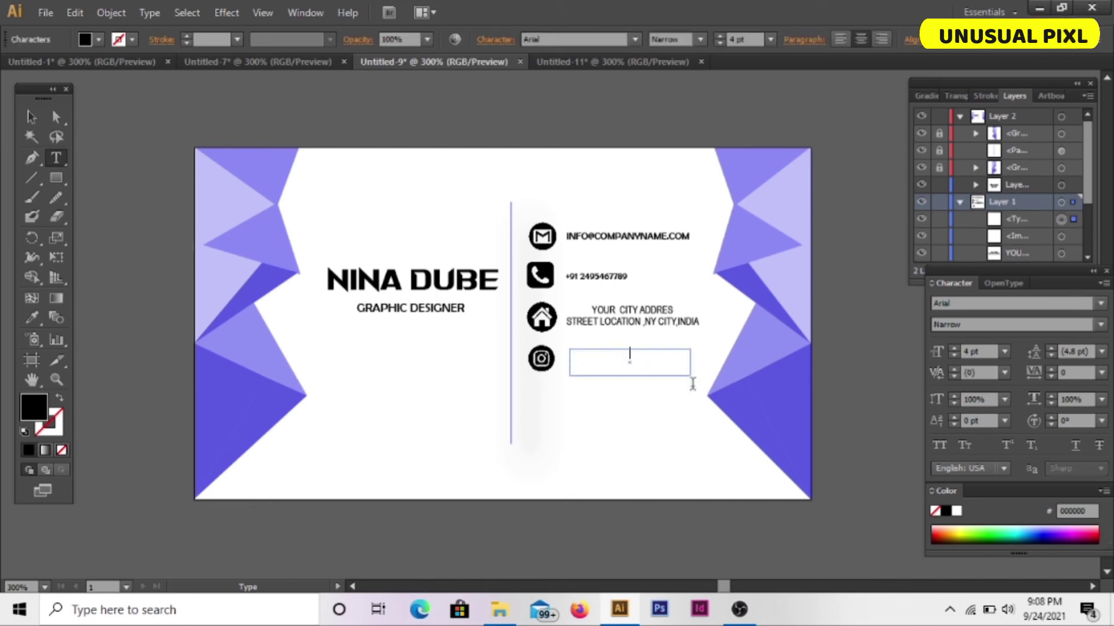
text(INSTAGRAM)
text(ID)
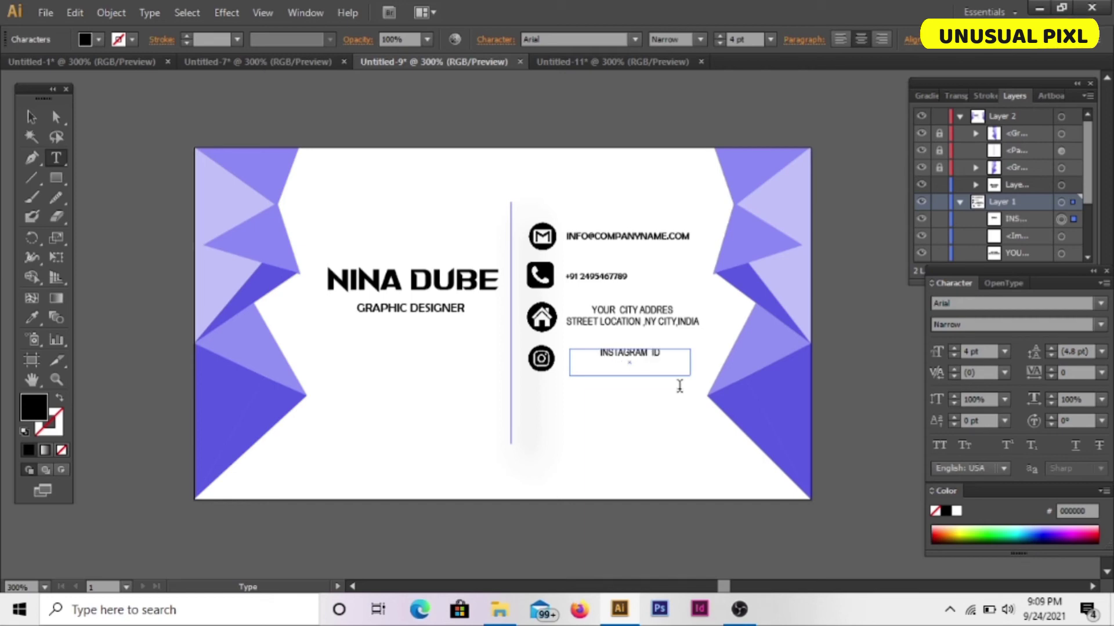
key(Escape)
drag(597, 371, 588, 409)
Left-align the address and INSTAGRAM ID text, and nudge the email and phone lines to match
click(667, 317)
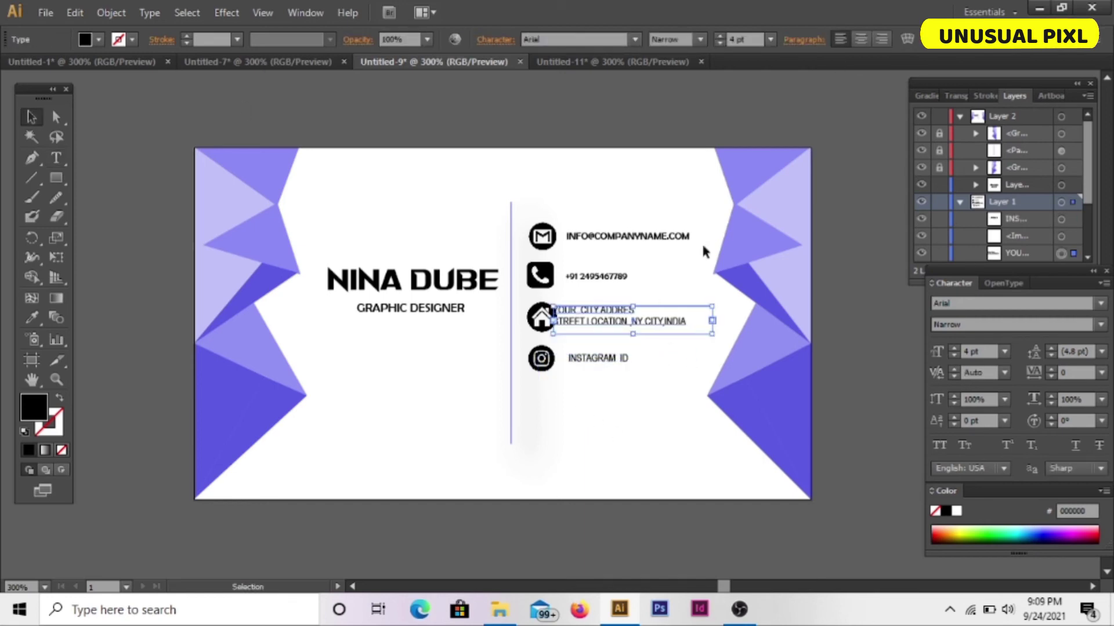
click(840, 39)
click(638, 372)
click(840, 39)
click(595, 423)
click(597, 277)
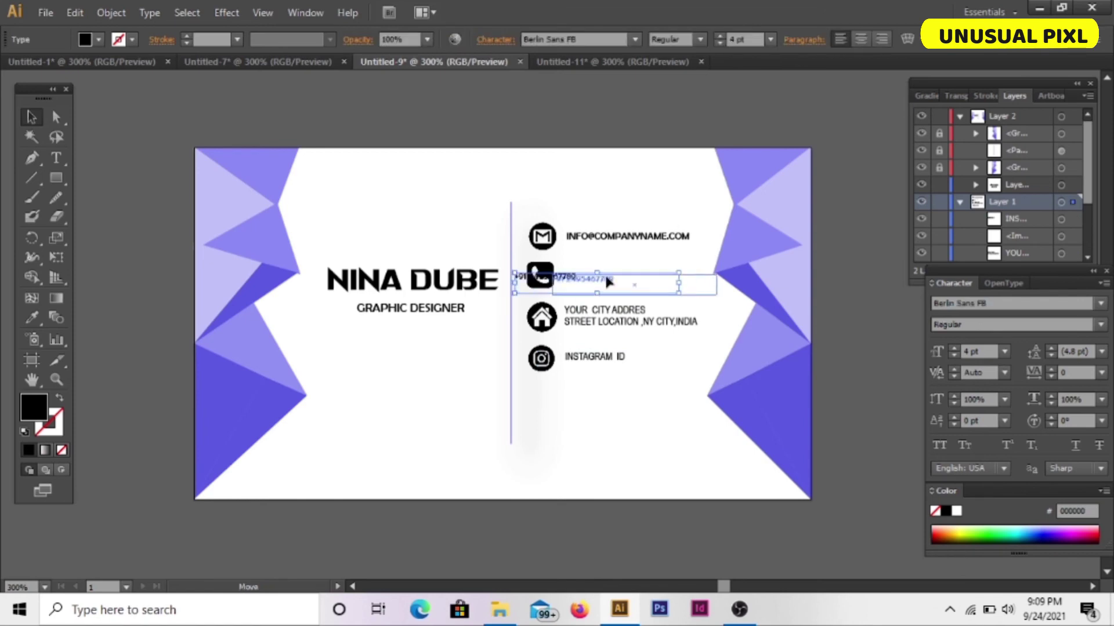
drag(598, 276, 595, 277)
click(655, 235)
drag(655, 235, 653, 234)
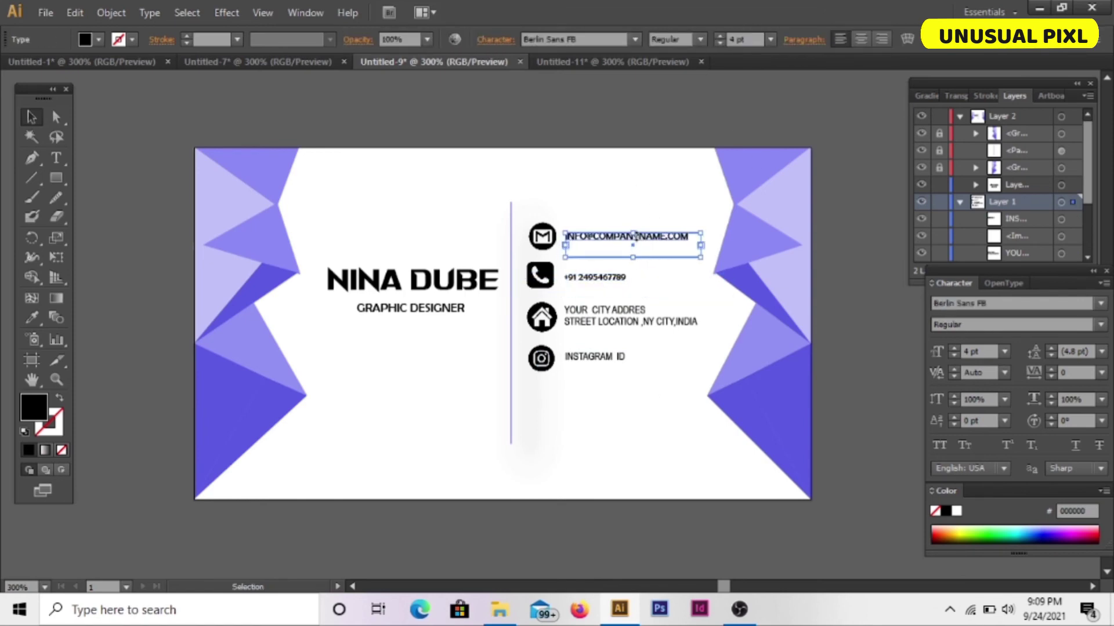
click(632, 395)
click(606, 281)
click(603, 426)
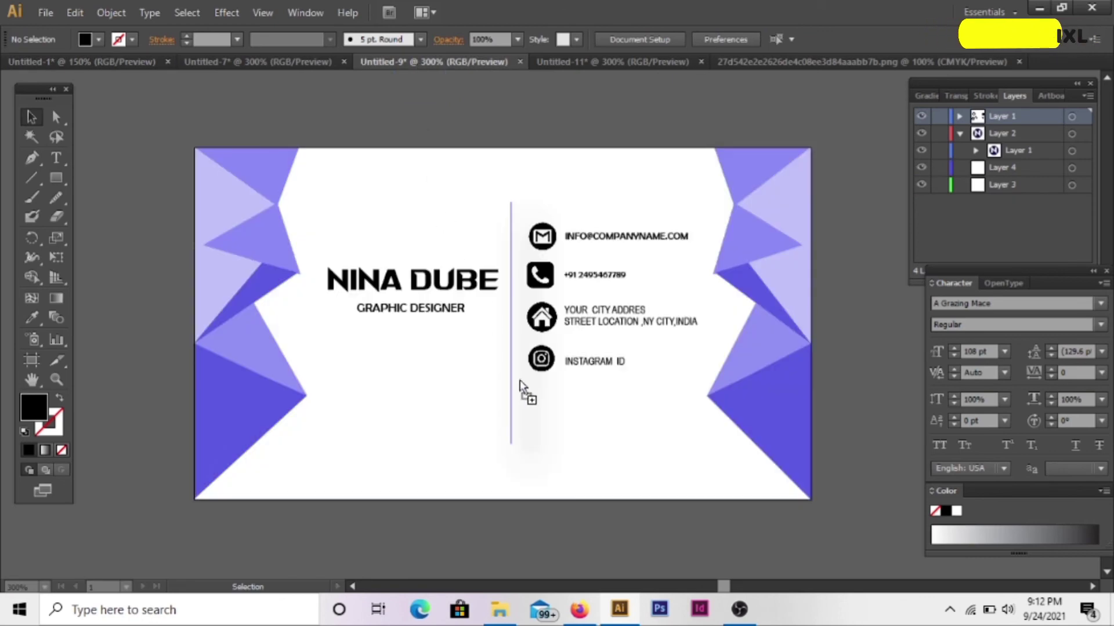
Drop the Facebook image below the Instagram icon and shrink it to match the other icons
mouse_move(418, 67)
mouse_down()
mouse_move(539, 401)
mouse_move(532, 388)
mouse_up()
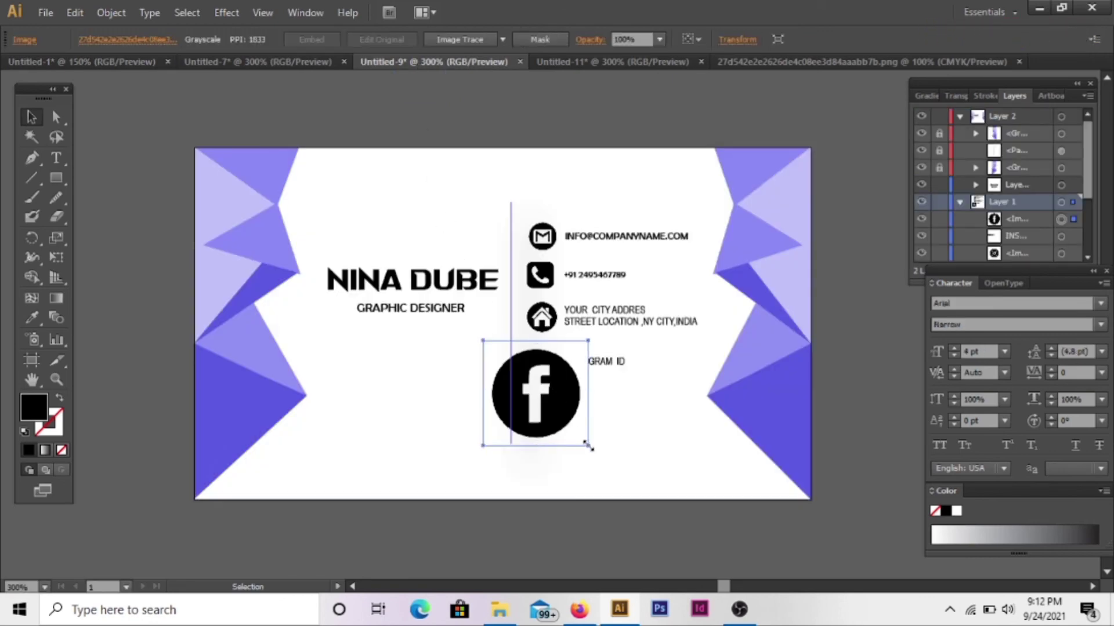
mouse_move(587, 443)
mouse_down()
mouse_move(550, 408)
mouse_move(555, 417)
mouse_up()
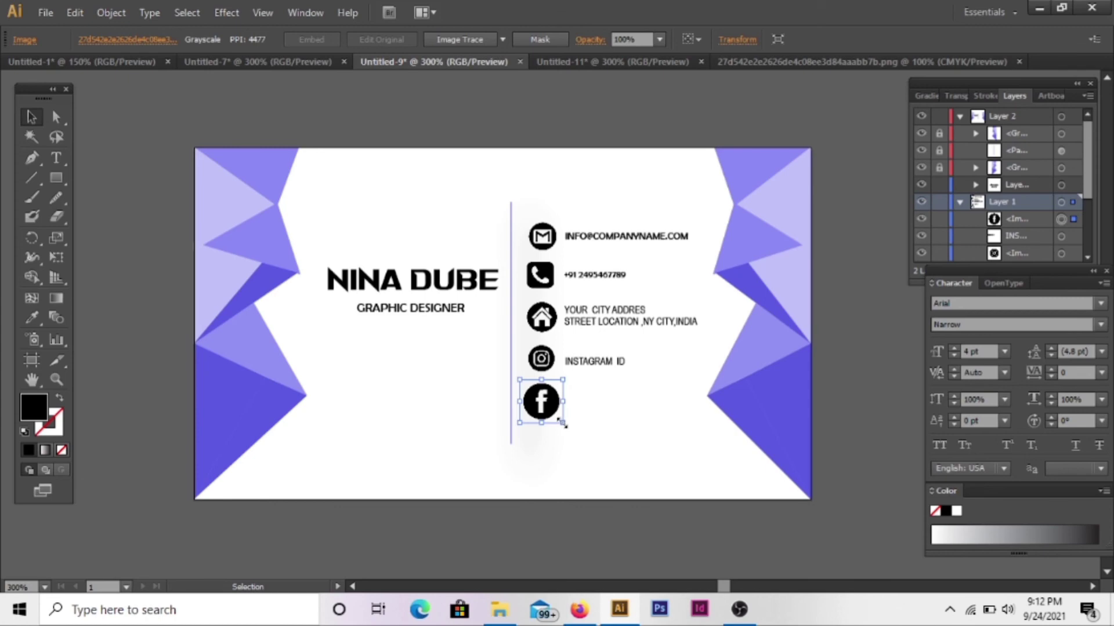
click(608, 423)
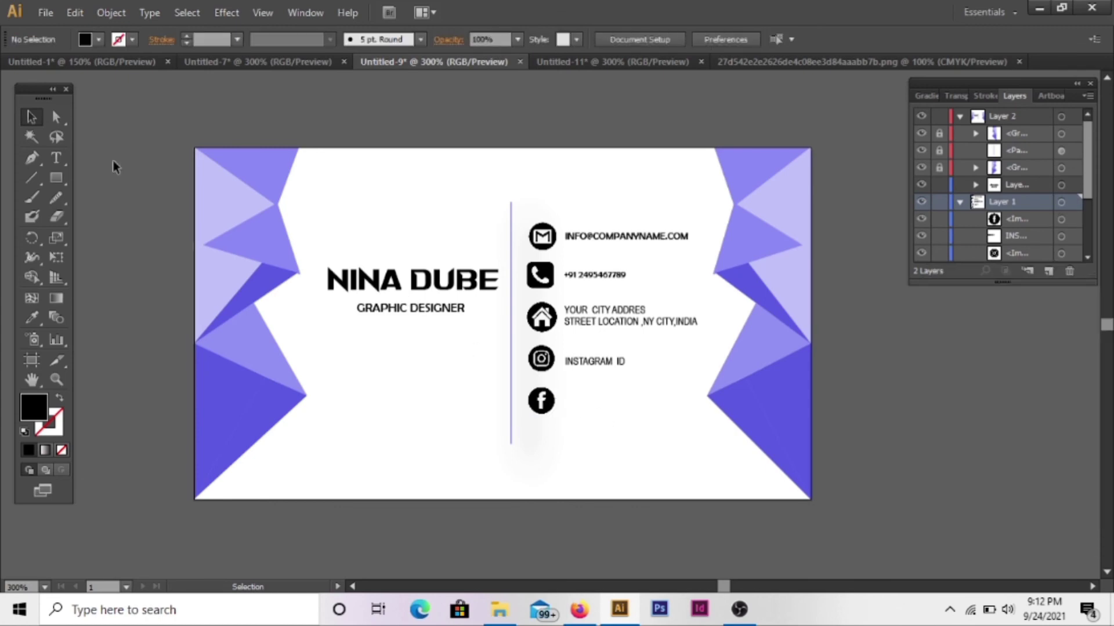
click(53, 163)
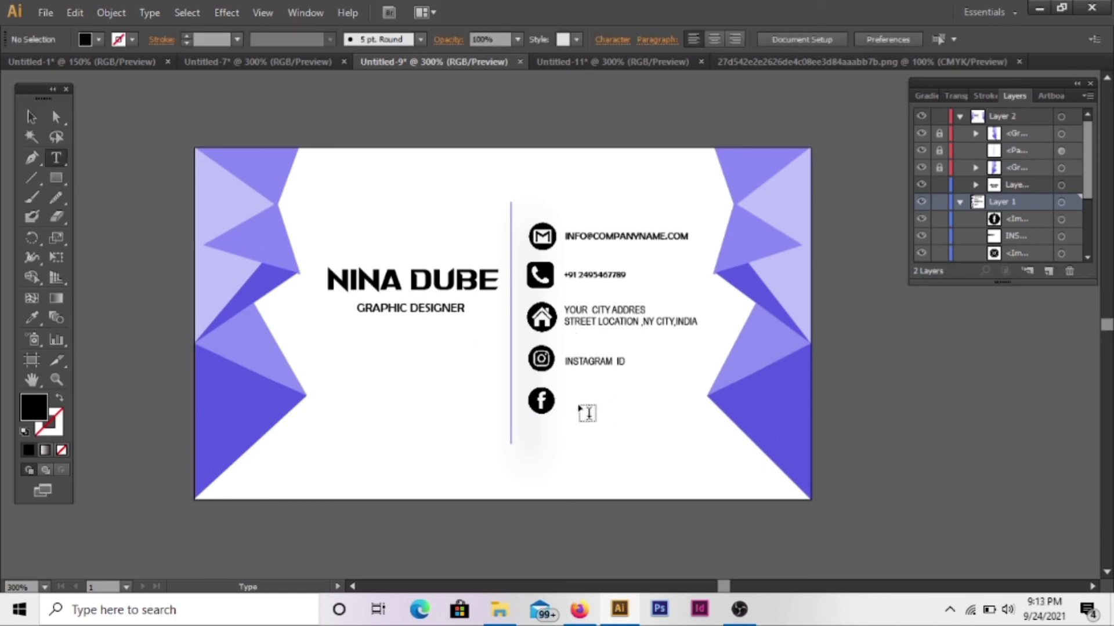
Add 'FACEBOOK ID' text beside the Facebook icon, lined up under INSTAGRAM ID
drag(577, 398, 714, 419)
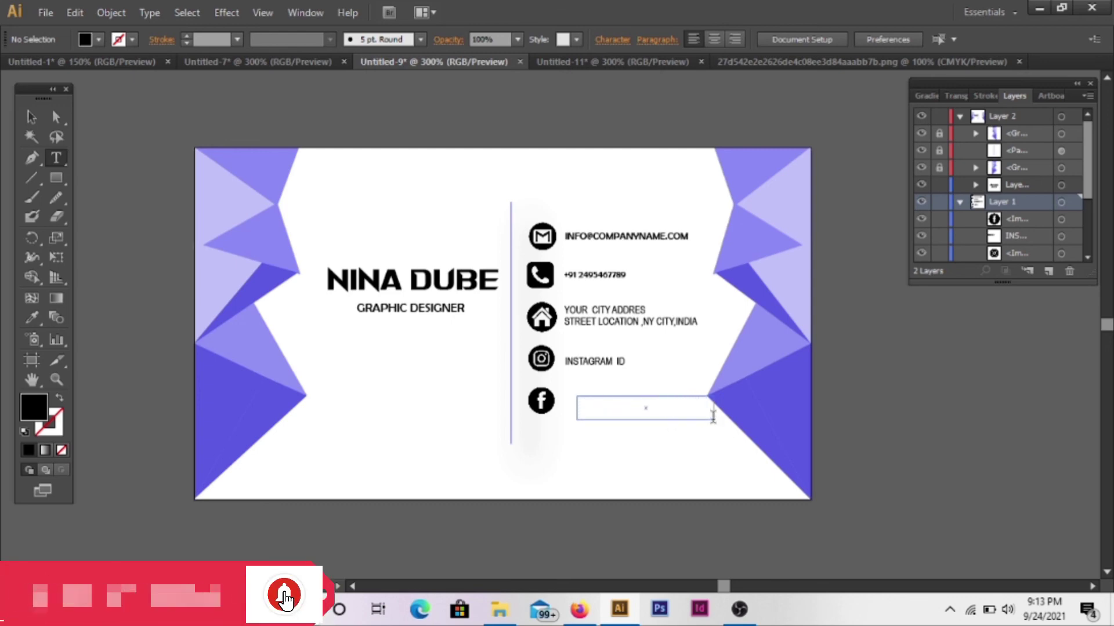
text(FACEBOOK ID)
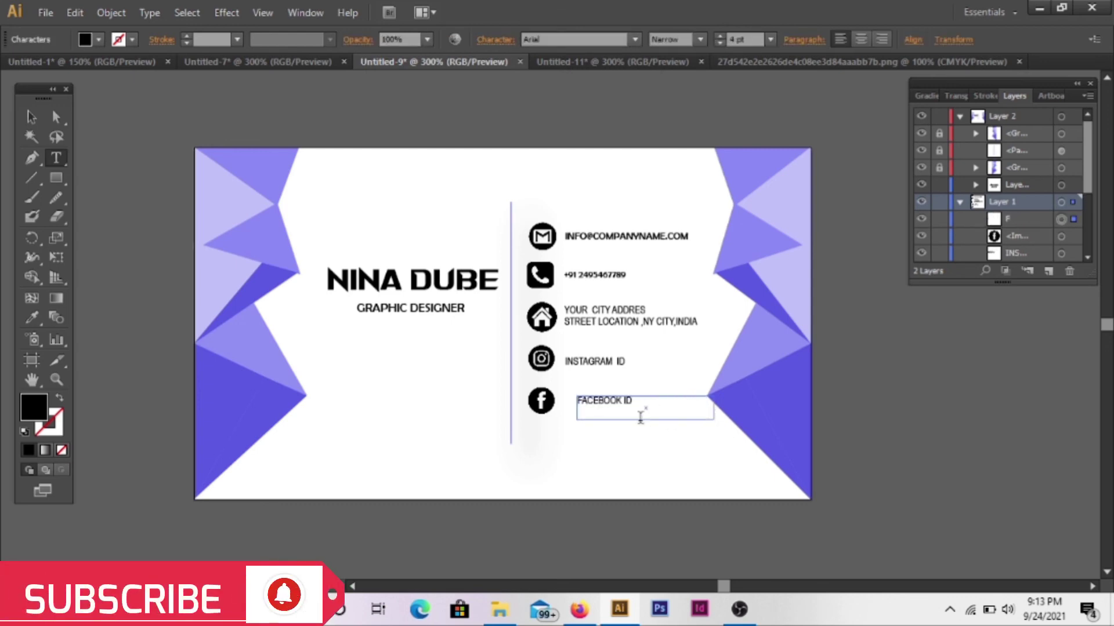
click(26, 119)
drag(603, 402, 591, 402)
click(617, 457)
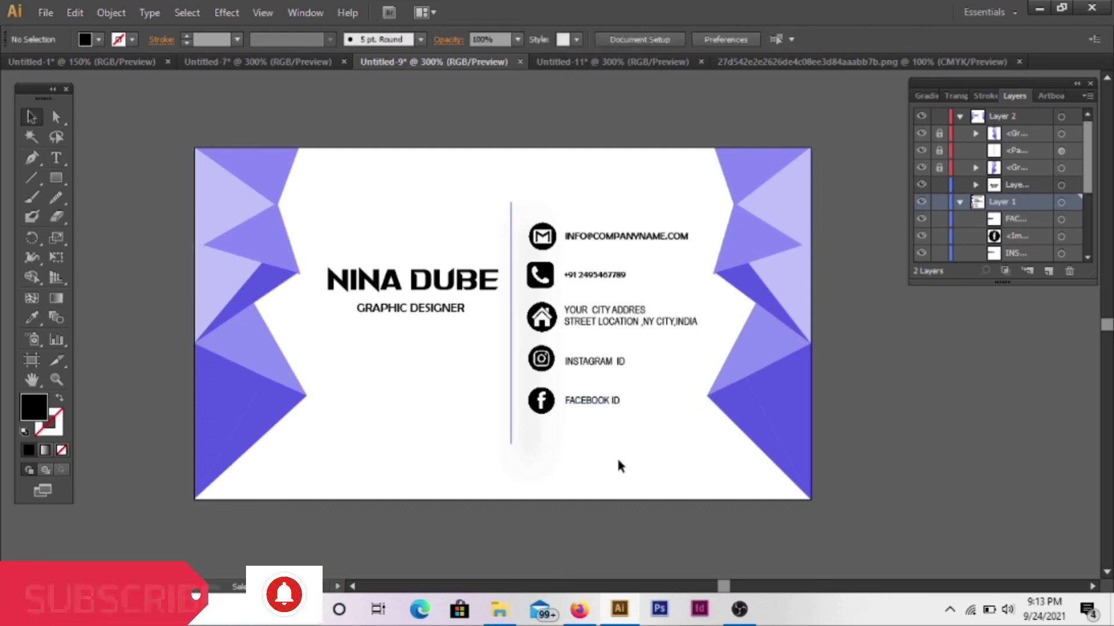
key(t)
Change the email address text's font to Arial
click(647, 238)
drag(687, 233, 532, 223)
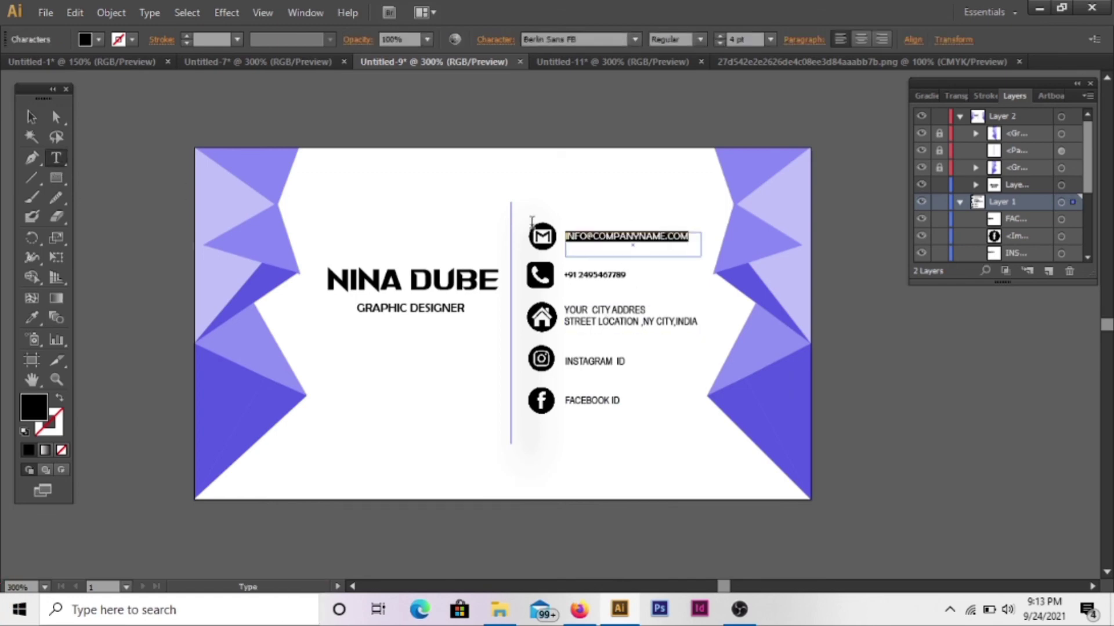
click(635, 40)
scroll(580, 174, up, 5)
click(575, 73)
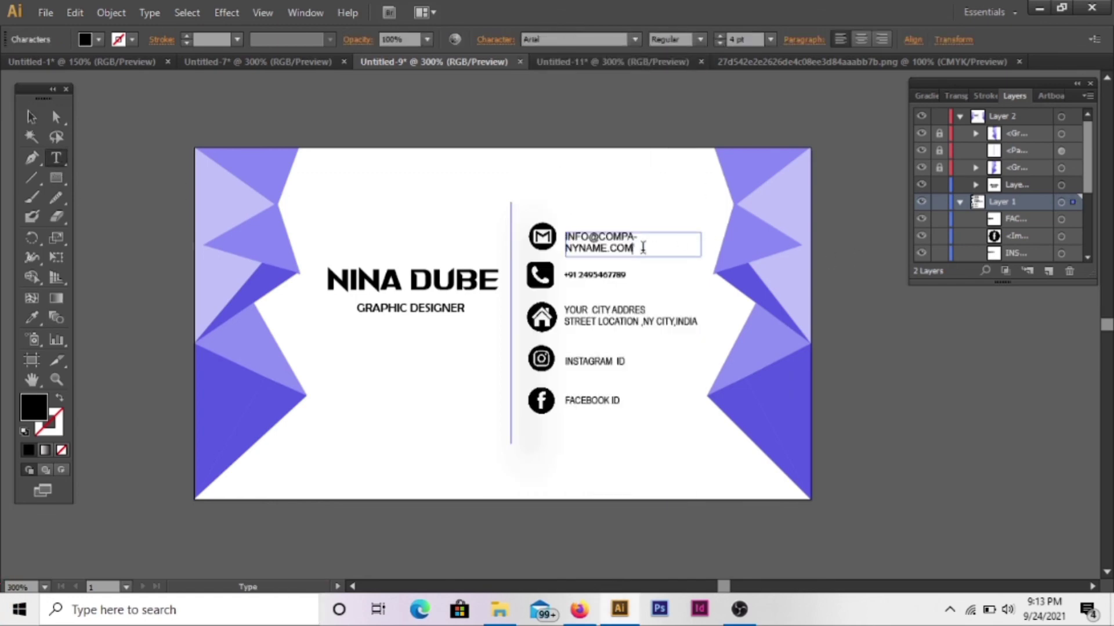
click(720, 46)
click(32, 117)
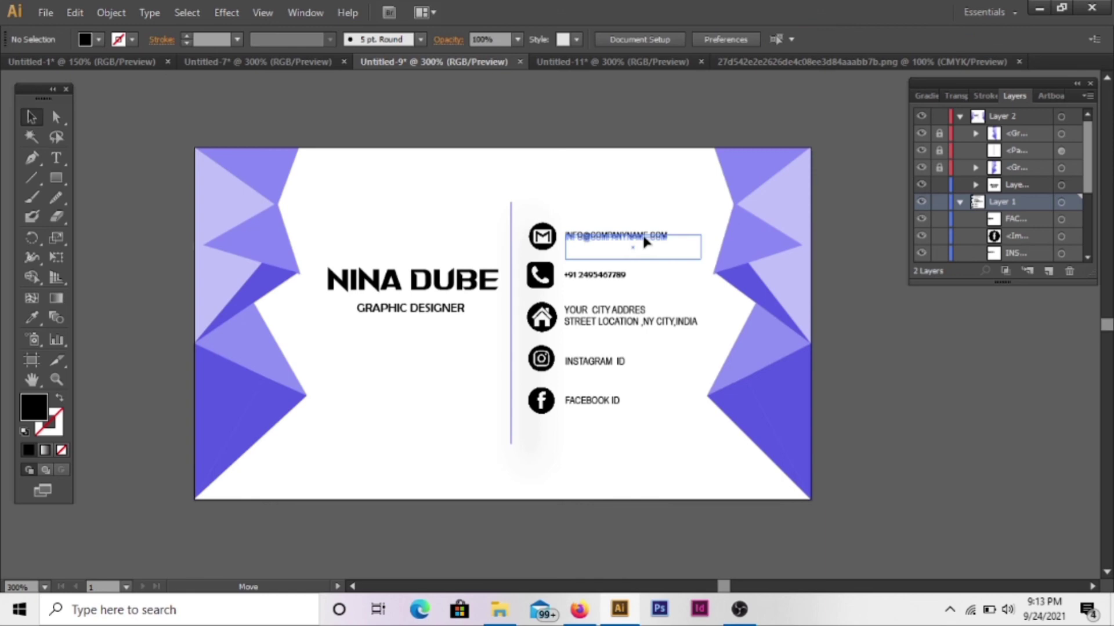
Set the phone-number text's font to Arial as well
click(609, 277)
double_click(594, 275)
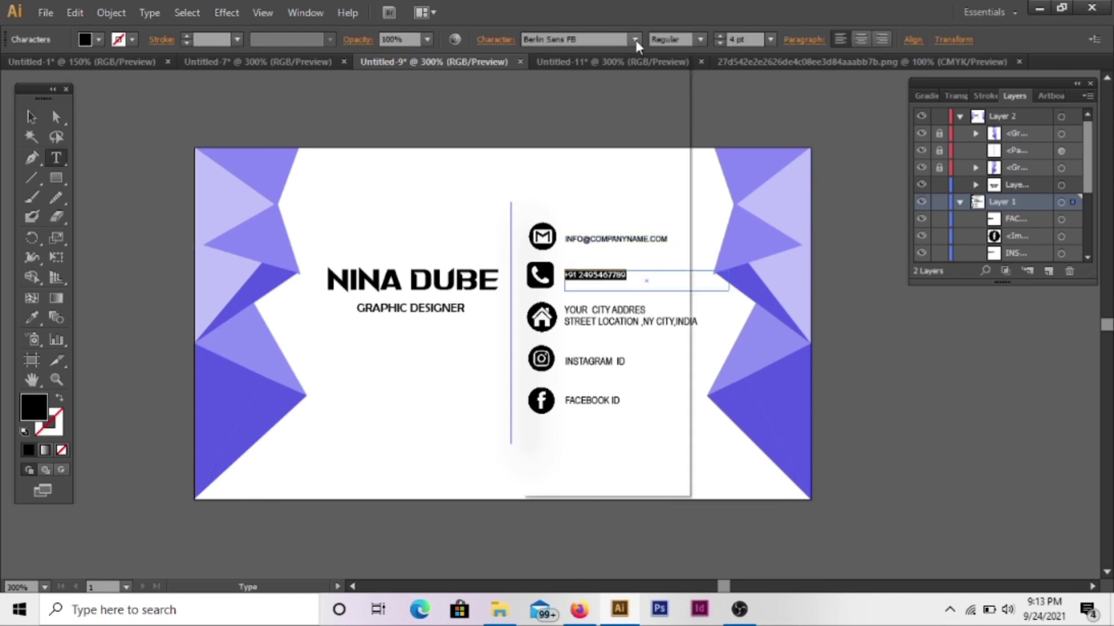
click(635, 39)
scroll(653, 122, up, 5)
click(575, 73)
click(31, 117)
click(56, 157)
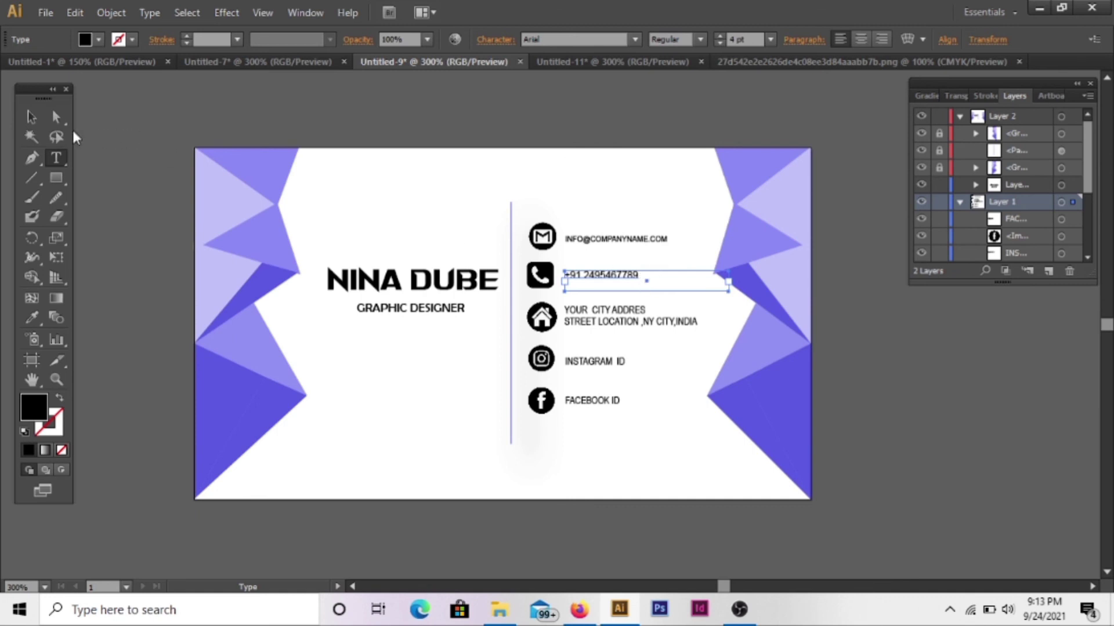
click(31, 117)
click(110, 135)
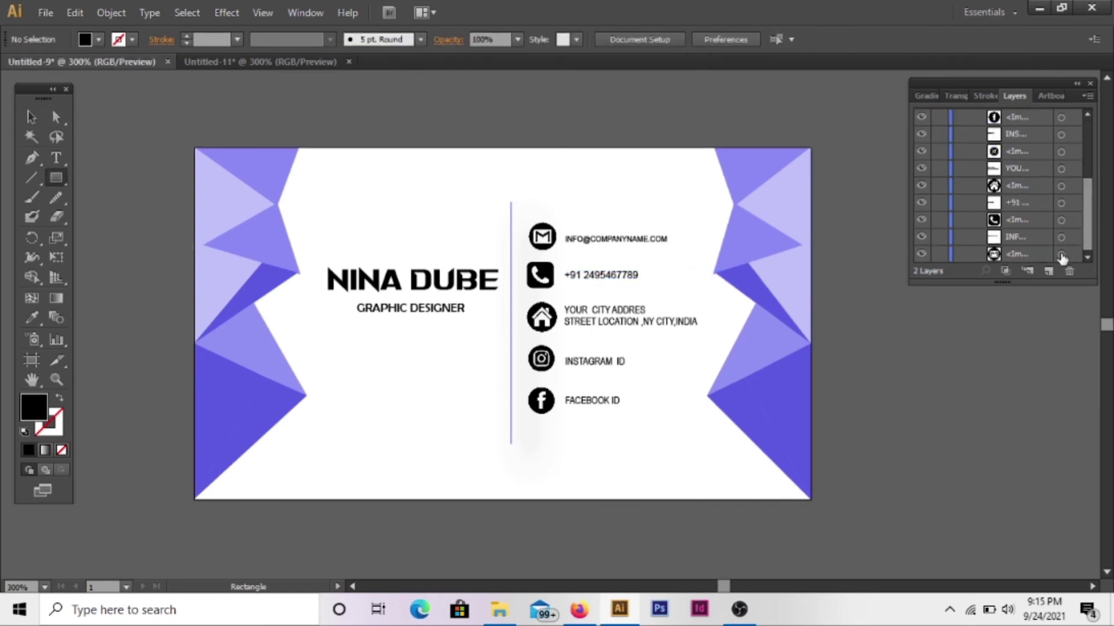
Create a new Layer 4 and move it to the bottom of the layer stack
click(1025, 256)
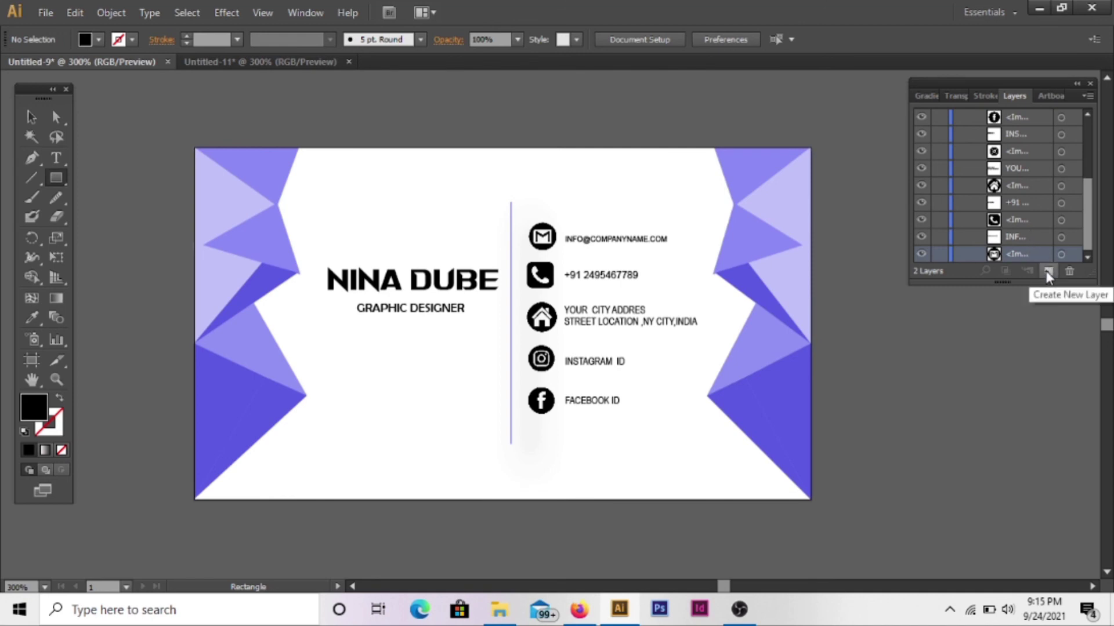
click(1047, 271)
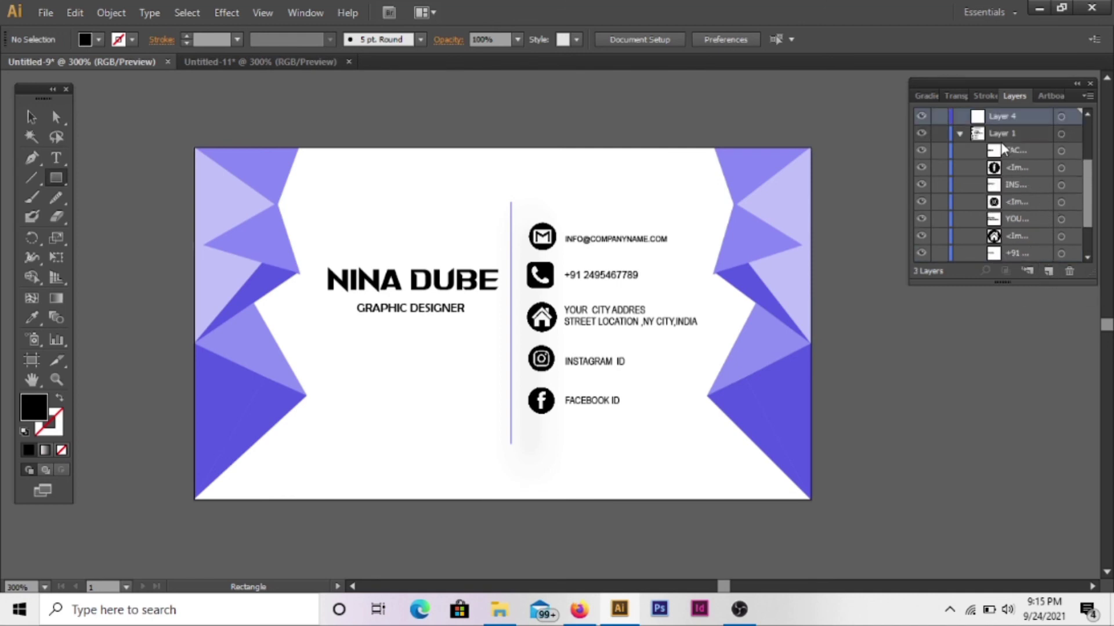
click(959, 134)
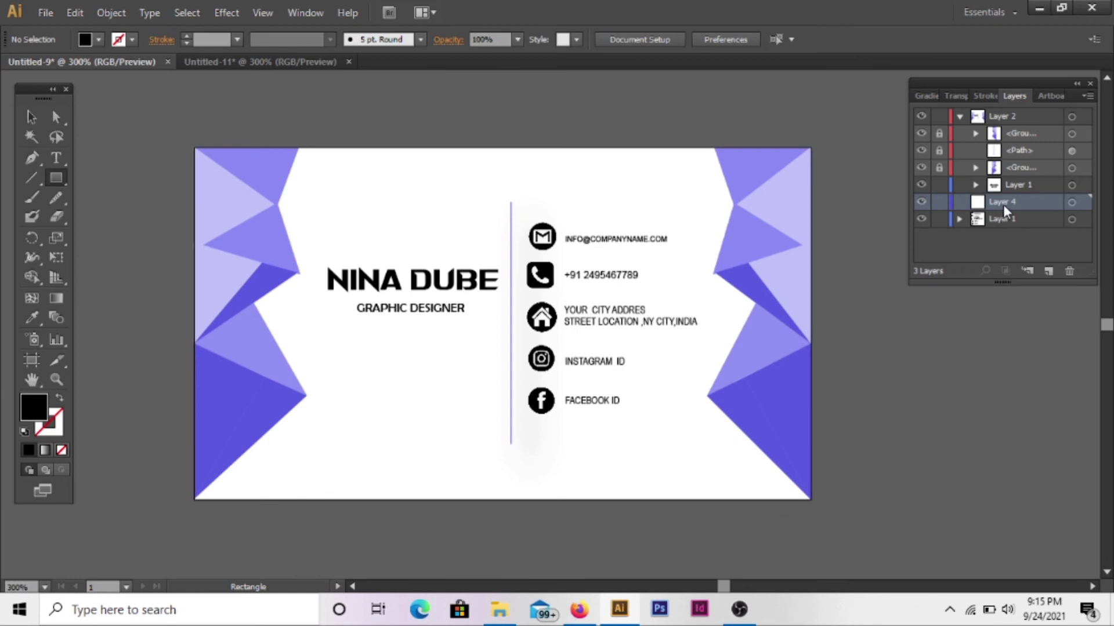
drag(1003, 204, 1014, 235)
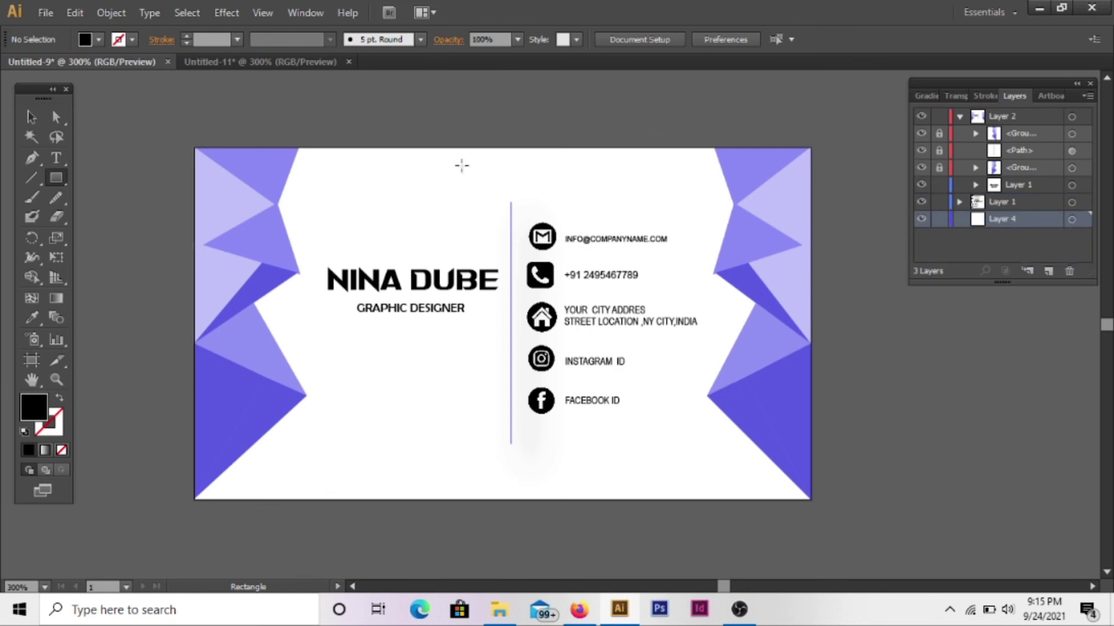
Sample the card's lavender and lighten the fill colour to E6E6FF
click(32, 317)
click(210, 213)
double_click(33, 406)
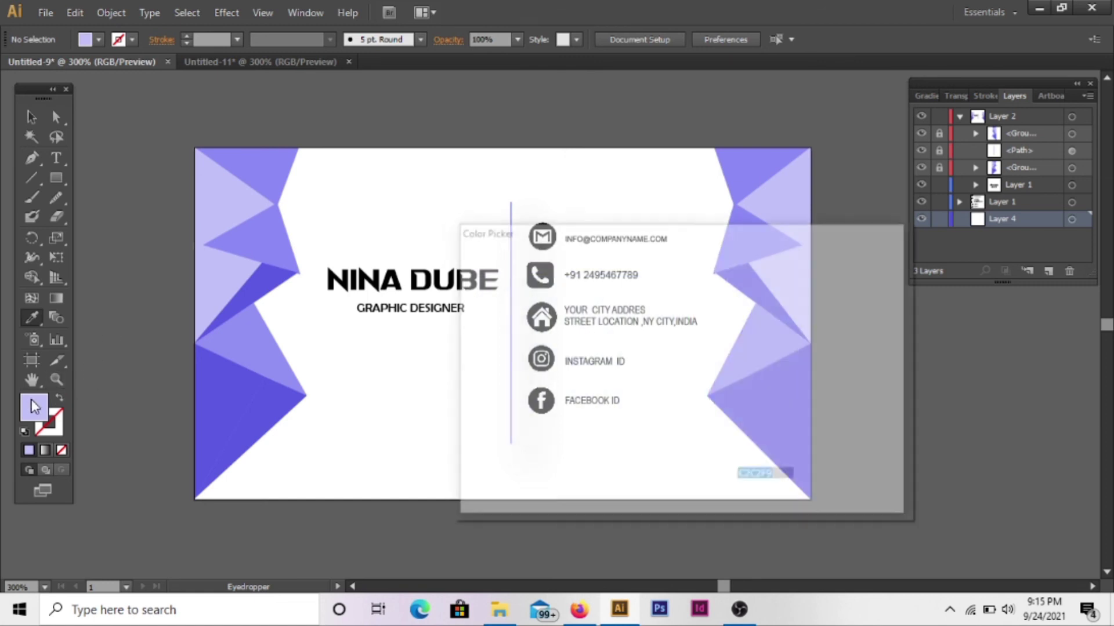
click(488, 274)
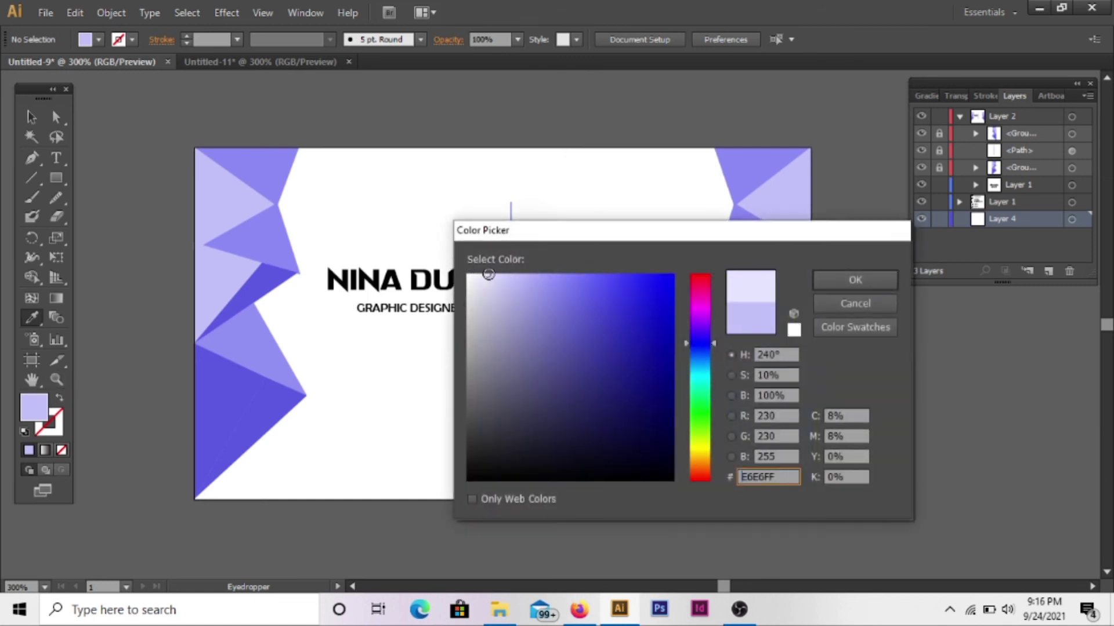
click(850, 278)
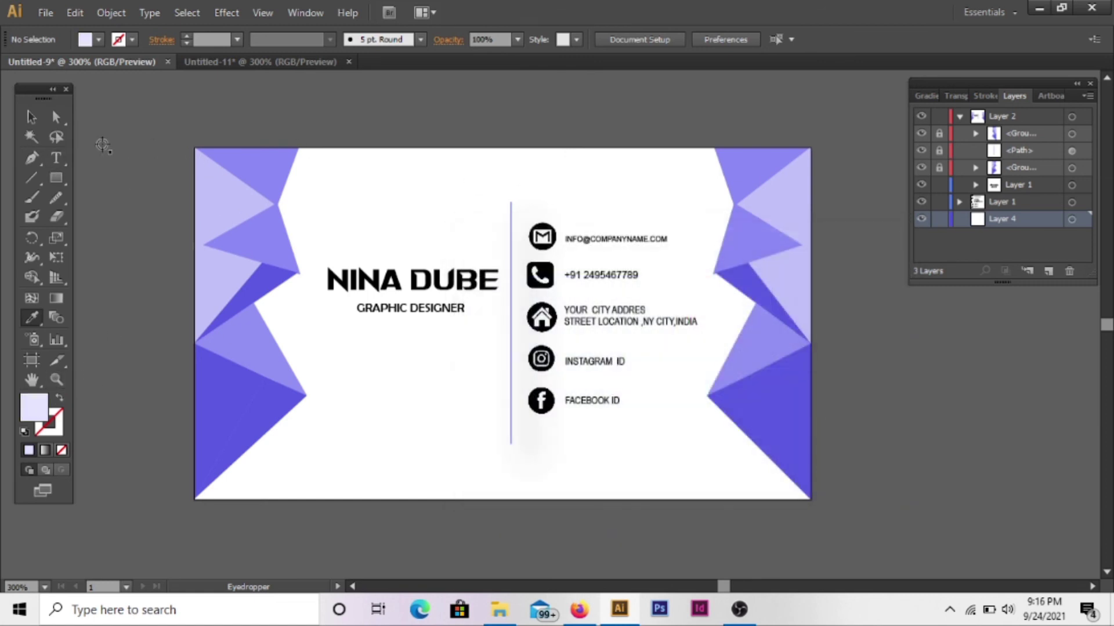
click(55, 178)
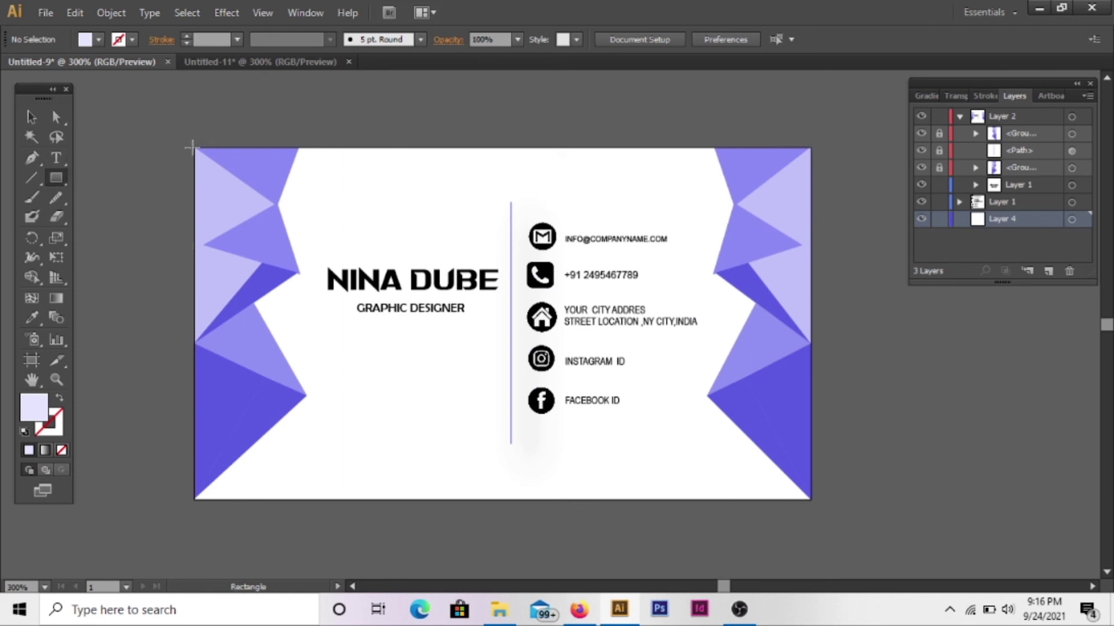
Draw a pale lavender rectangle over the entire artboard on Layer 4 as the background
mouse_move(192, 148)
mouse_down()
mouse_move(787, 514)
mouse_move(811, 499)
mouse_up()
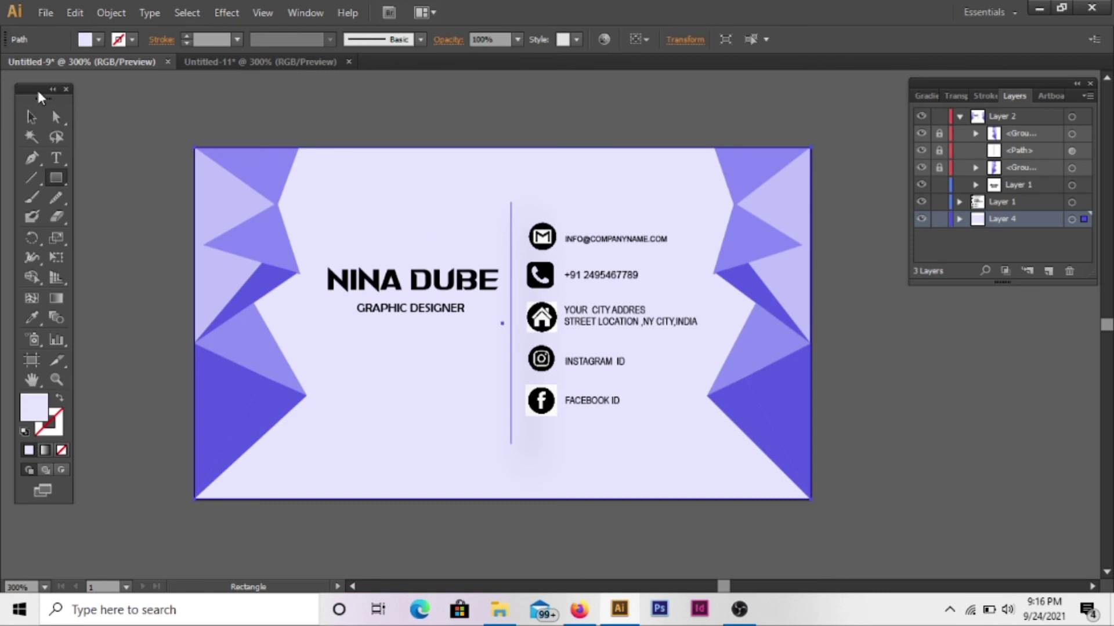
click(32, 116)
click(90, 119)
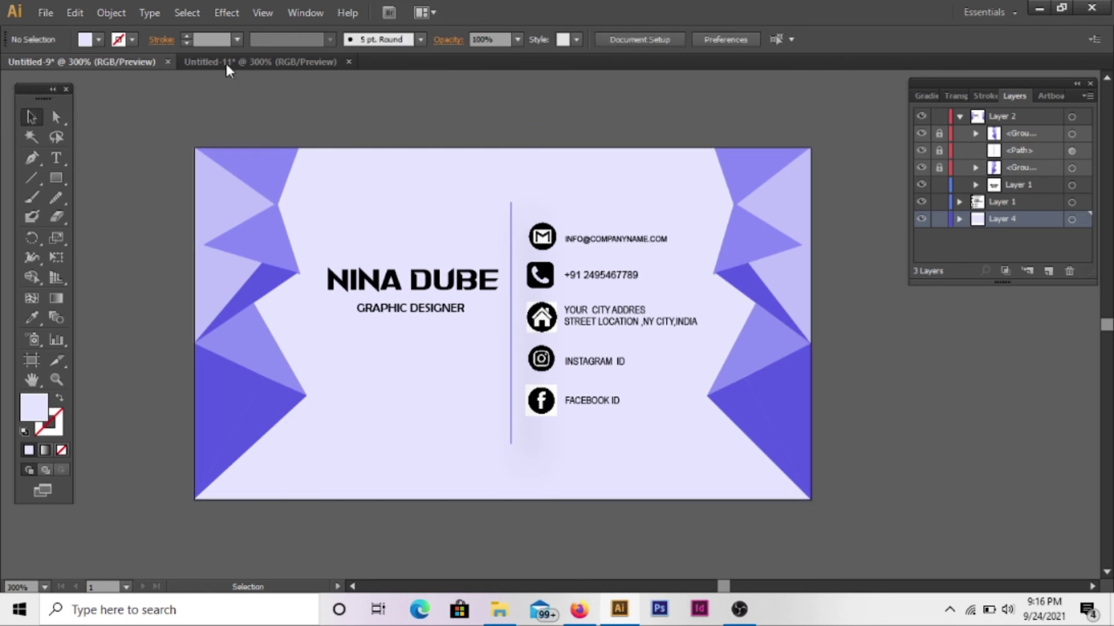